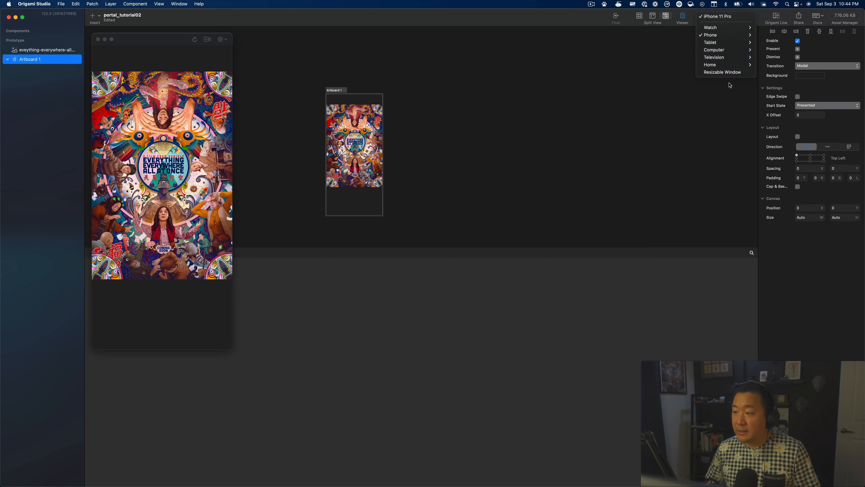
Step: Change the prototype's preview device to the iPhone 13 Pro in Graphite
mouse_move(725, 35)
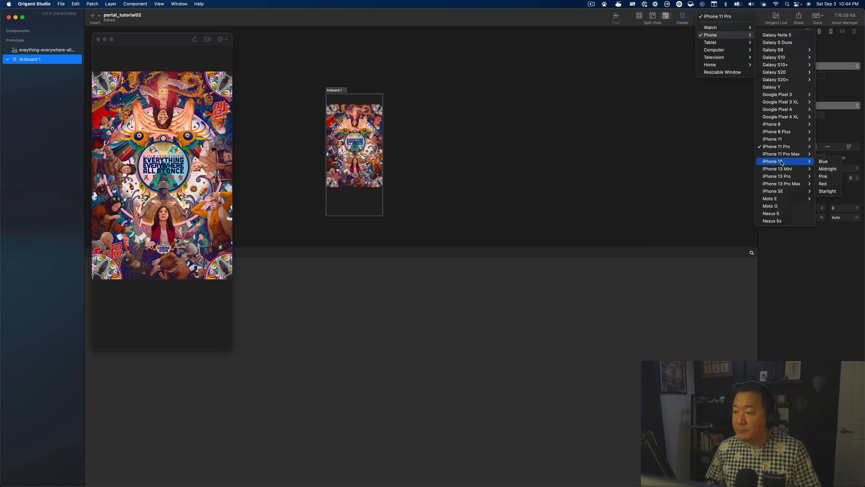
mouse_move(780, 178)
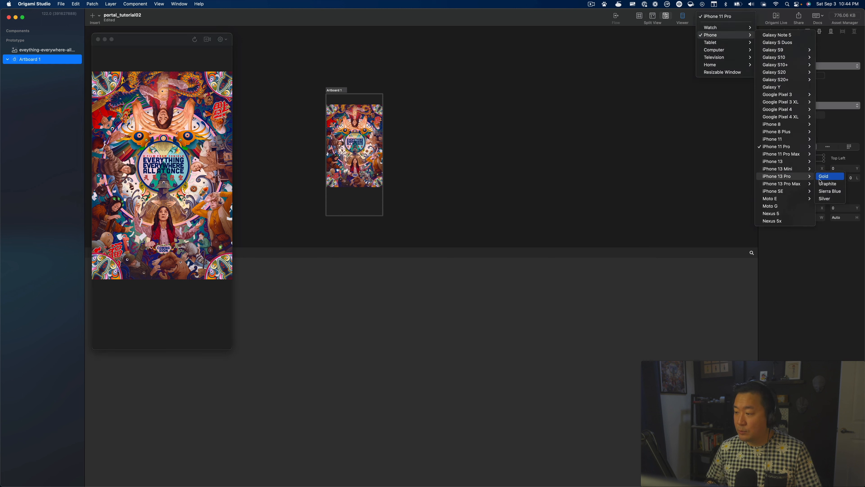
left_click(826, 184)
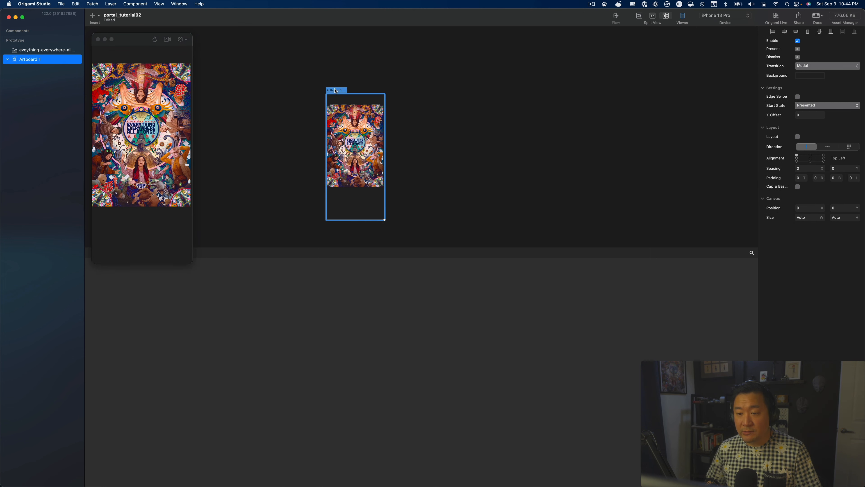
Step: Set the width of the poster image to 390
left_click(379, 160)
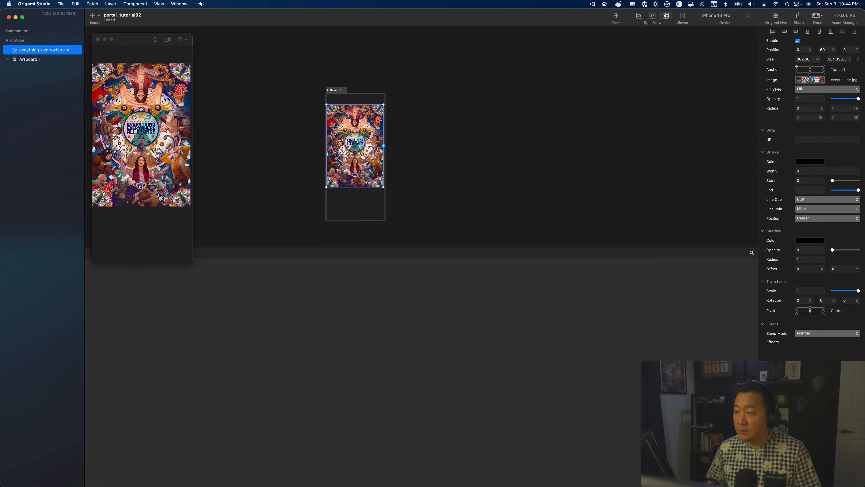
left_click(813, 60)
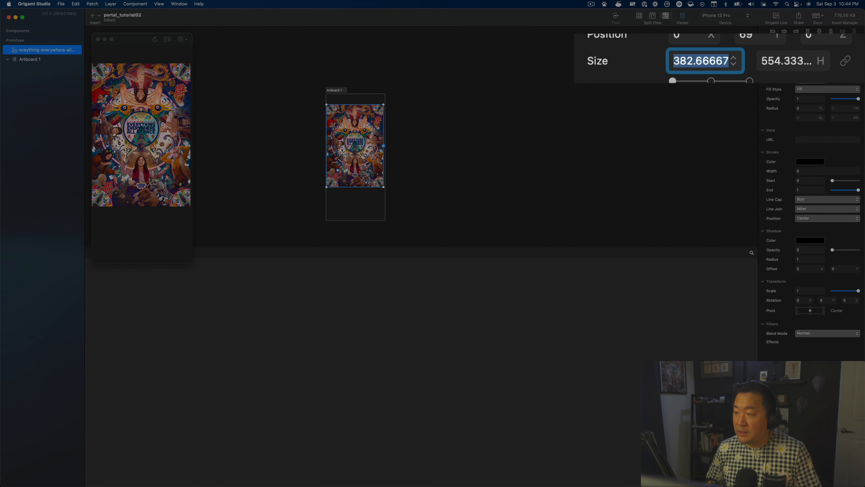
type("390")
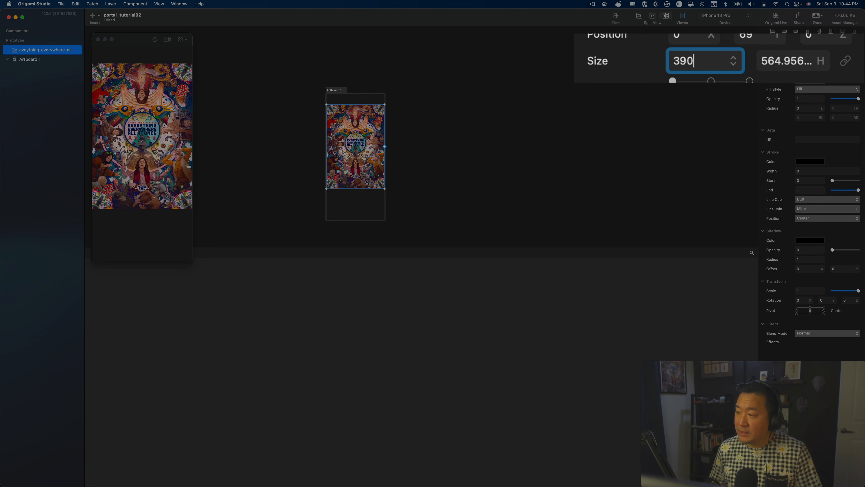
key("Return")
left_click(543, 145)
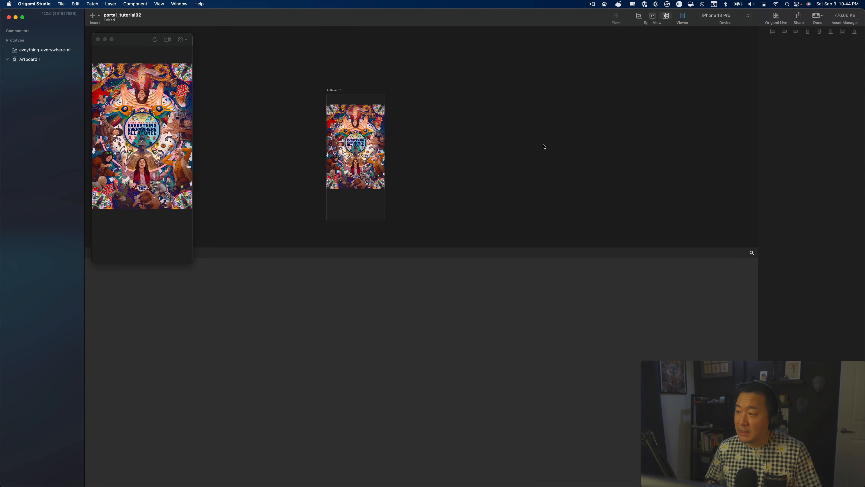
Step: Move the poster image up so that it sits flush with the top edge of Artboard 1
left_click(347, 136)
left_click(654, 140)
left_click(372, 143)
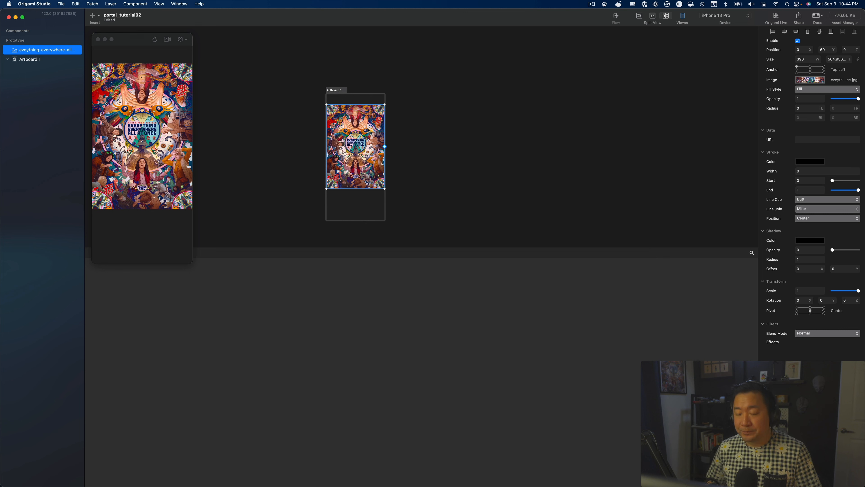
left_click(415, 116)
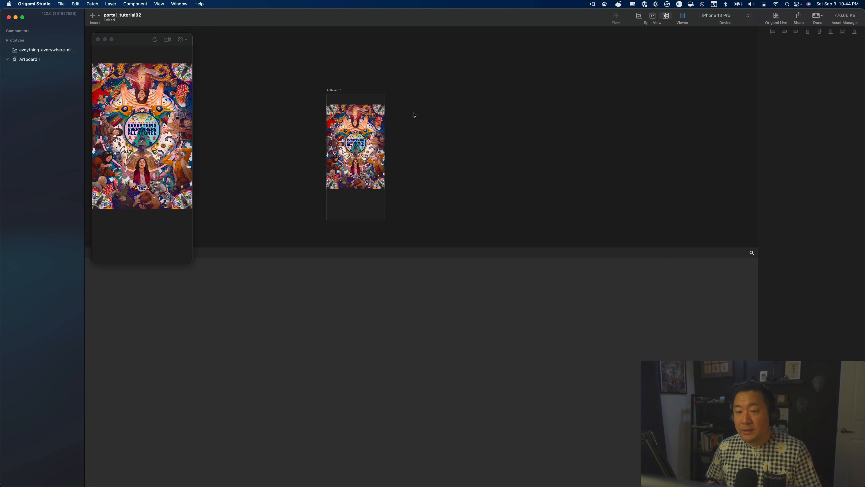
left_click(362, 147)
left_click_drag(361, 146, 422, 113)
left_click(442, 148)
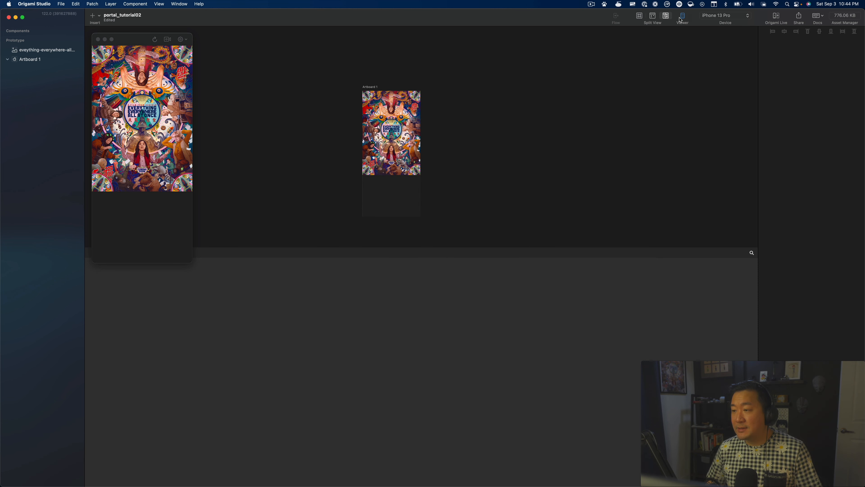
Step: Switch the workspace to the patch editor alone and enlarge the prototype viewer window
left_click(654, 17)
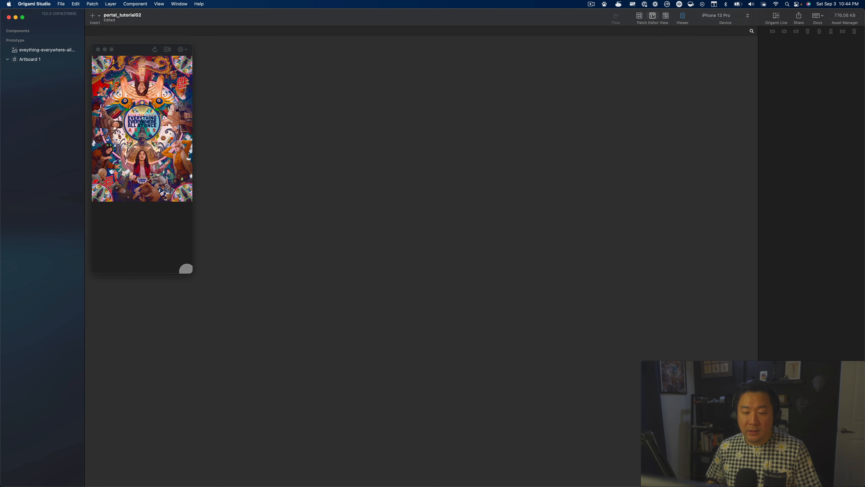
left_click(187, 268)
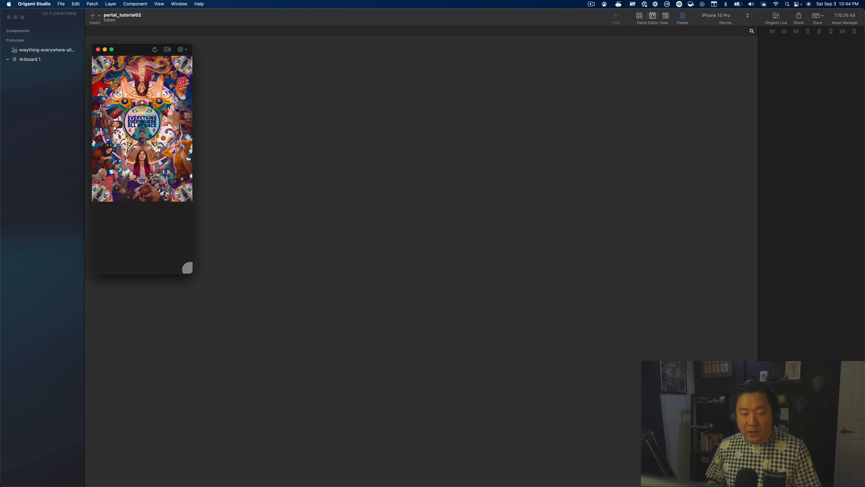
left_click_drag(188, 267, 276, 392)
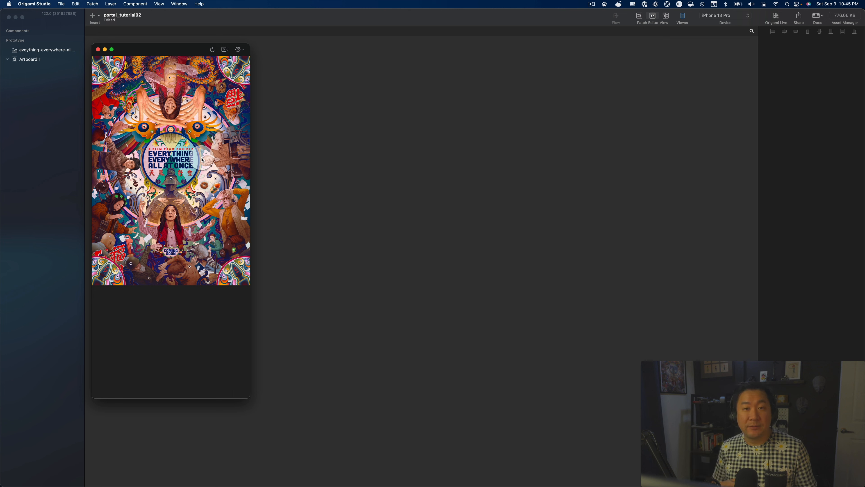
Step: Nest the poster image inside Artboard 1 and wrap it in a group named "Scaling Group"
left_click_drag(21, 50, 31, 62)
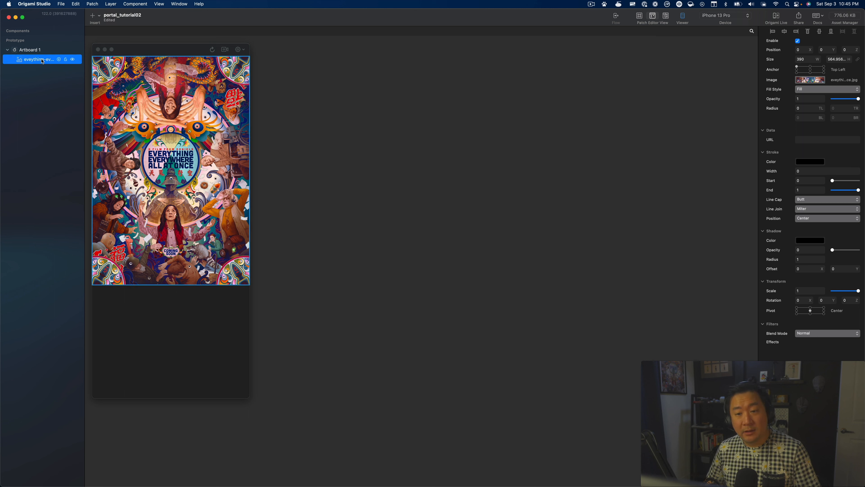
key("super+g")
double_click(35, 58)
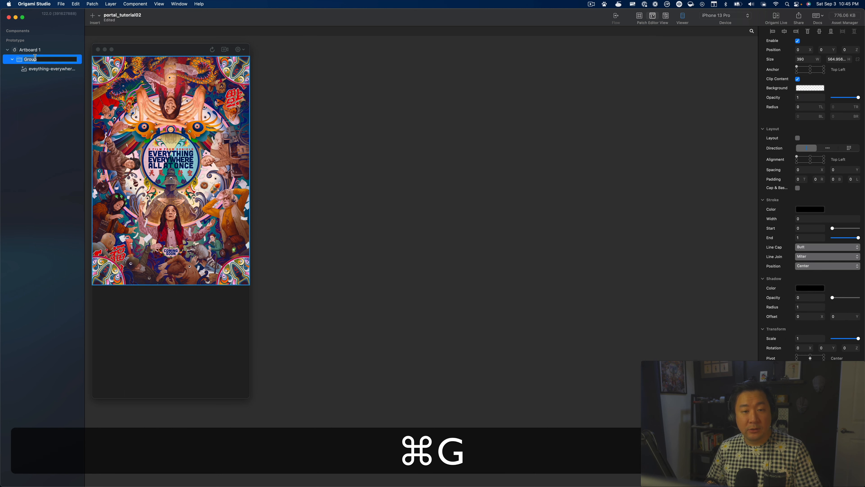
key("shift")
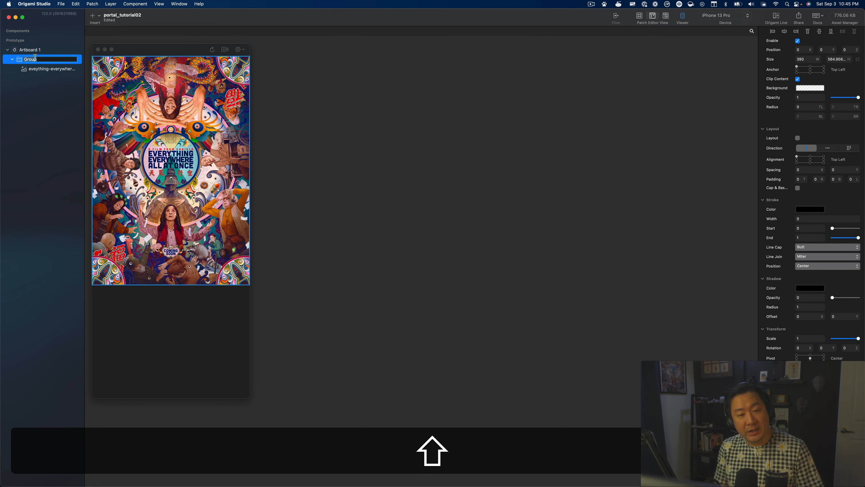
type("S")
key("BackSpace")
type("Scalin")
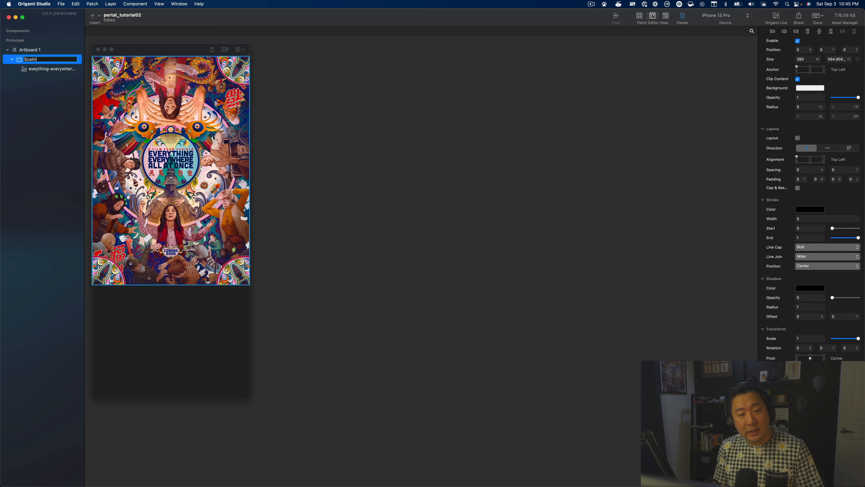
type("g Group")
key("Return")
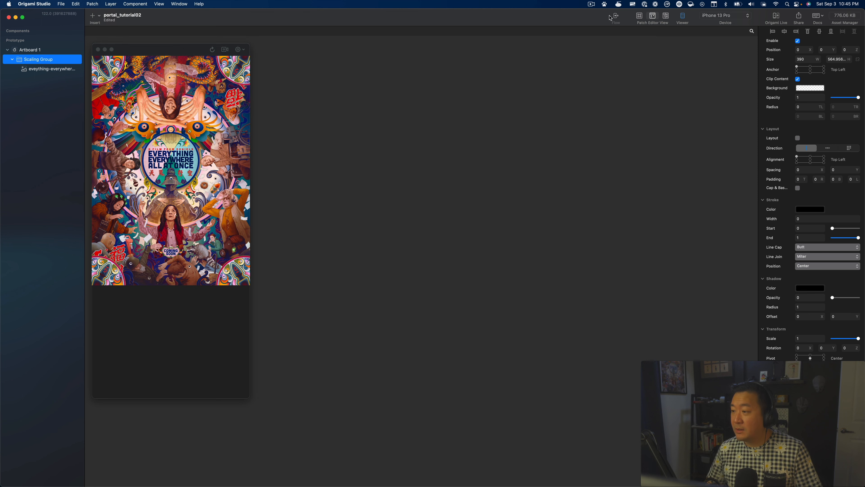
Step: Set the Scaling Group's anchor to Top Center and reduce its scale to 0.35
left_click(811, 67)
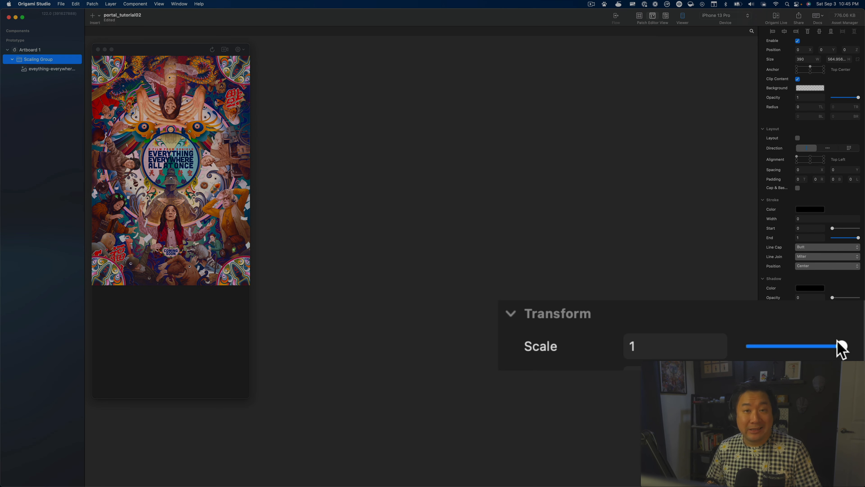
left_click_drag(858, 339, 840, 340)
mouse_move(778, 348)
left_mouse_down()
mouse_move(842, 345)
mouse_move(775, 348)
left_mouse_up()
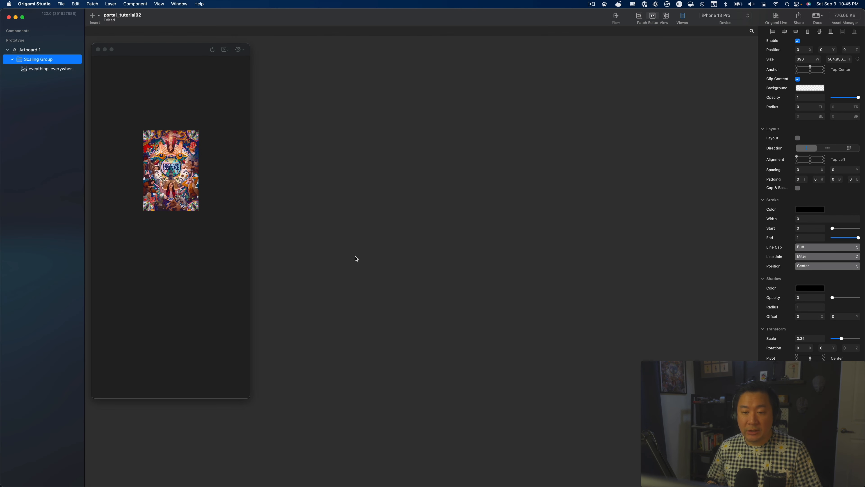
Step: Try shifting the Scaling Group horizontally, undo the shift, and return its scale to 1
left_click(801, 49)
type("16-75")
key("Return")
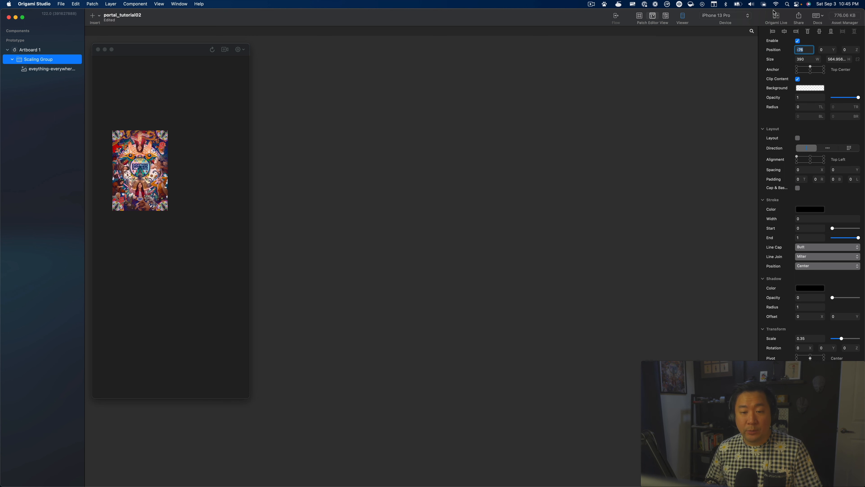
key("super+z")
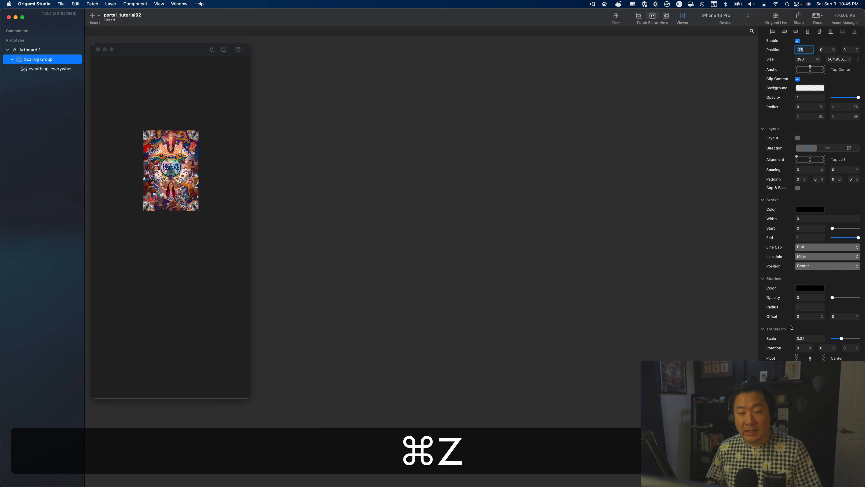
left_click_drag(841, 338, 858, 339)
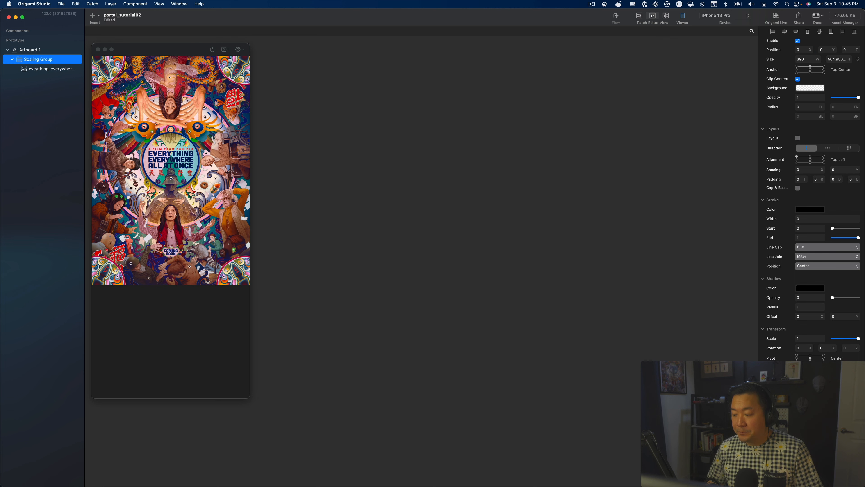
Step: Set the Scaling Group's scale to 0.35
left_click(51, 69)
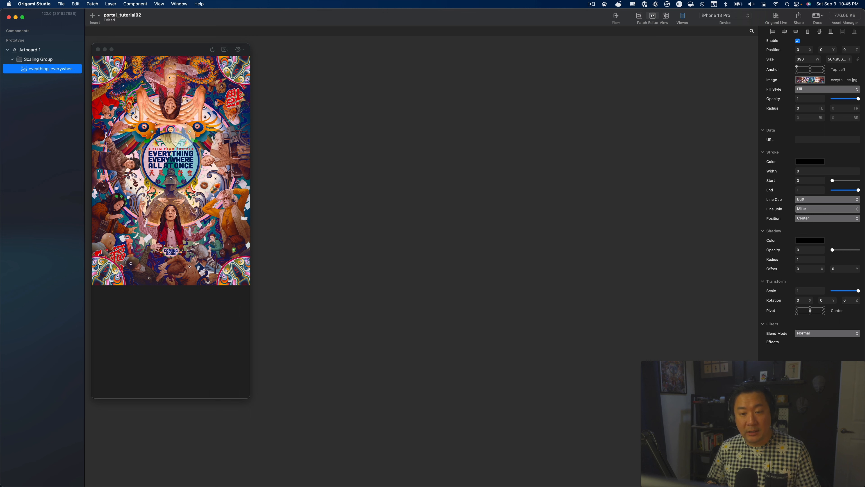
left_click(31, 60)
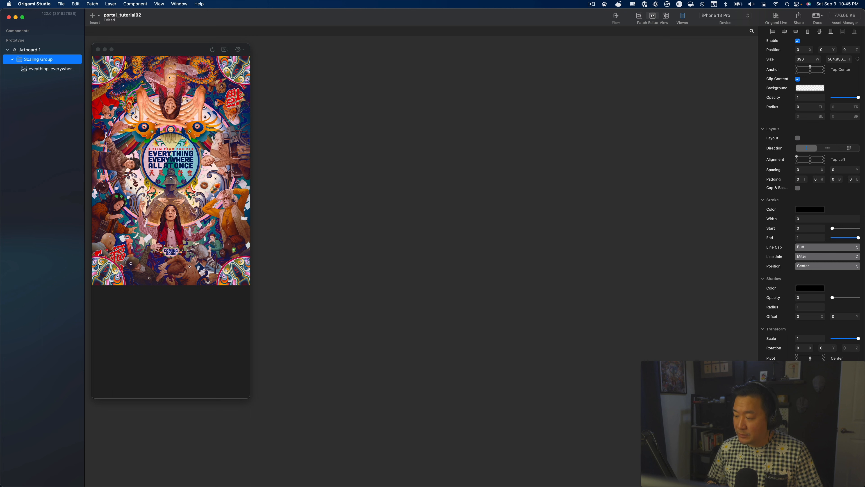
left_click(808, 341)
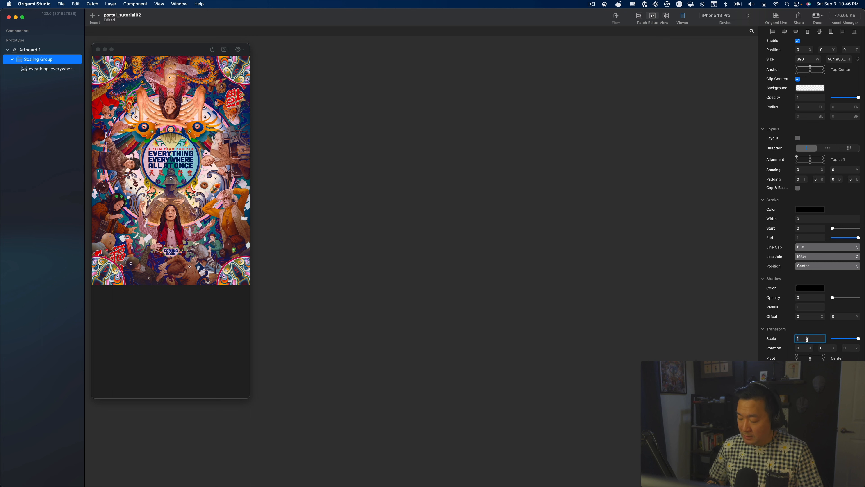
type(".35")
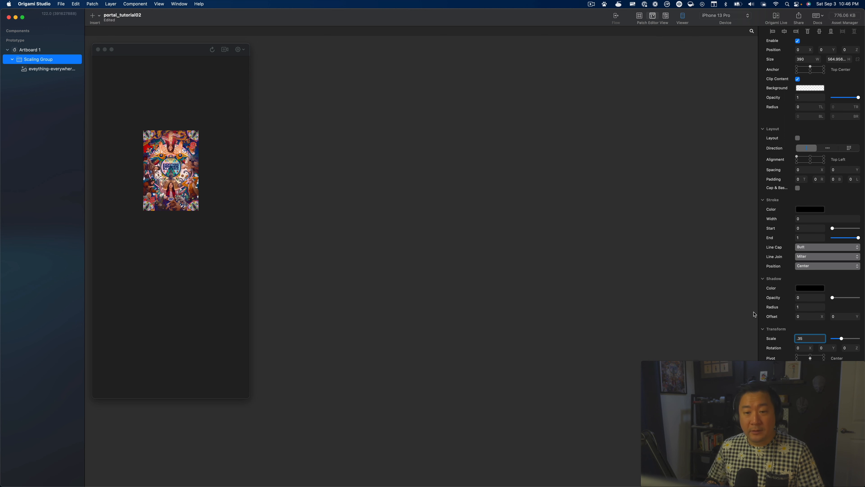
Step: Insert a Hit Area layer above the poster image inside the Scaling Group
left_click(37, 68)
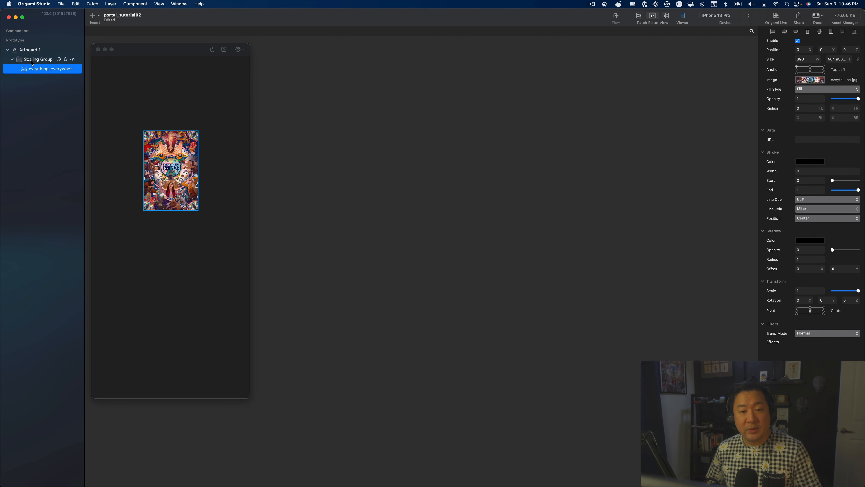
left_click(98, 15)
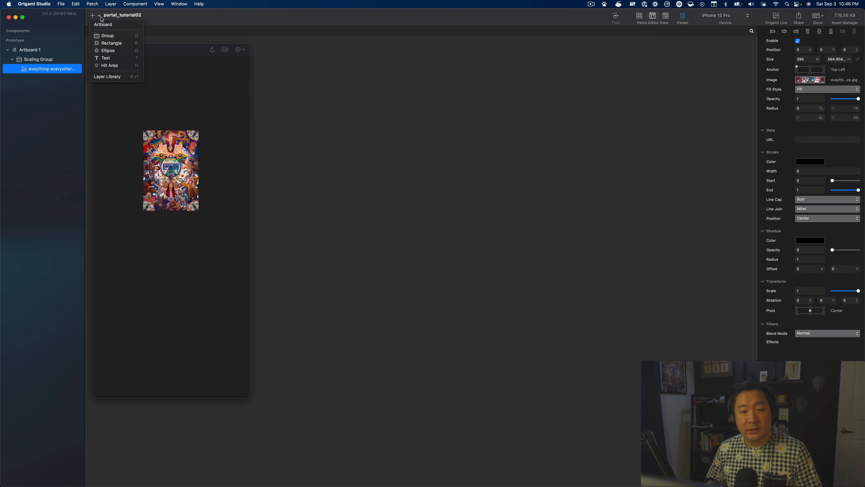
left_click(114, 66)
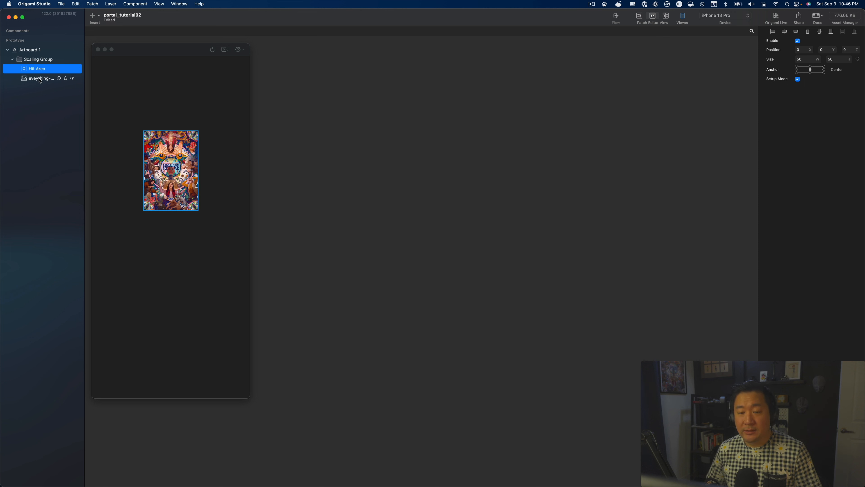
Step: Set both the width and the height of the Hit Area to 100%
left_click(804, 59)
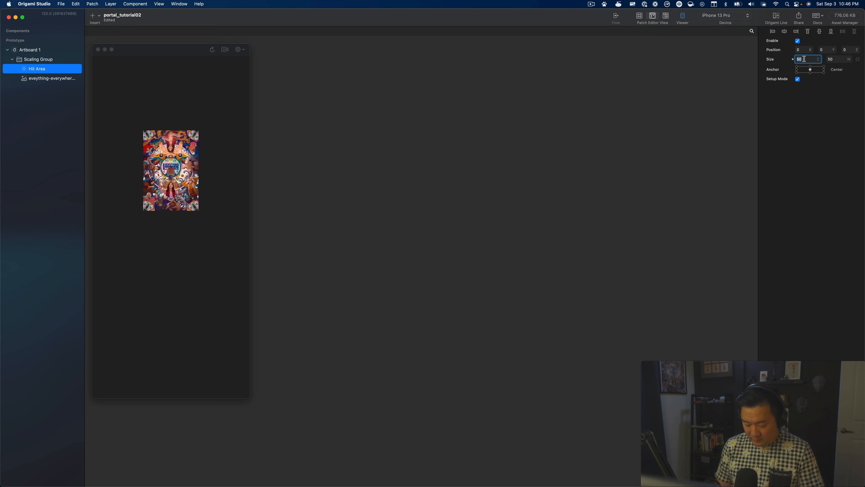
type("100%")
key("Return")
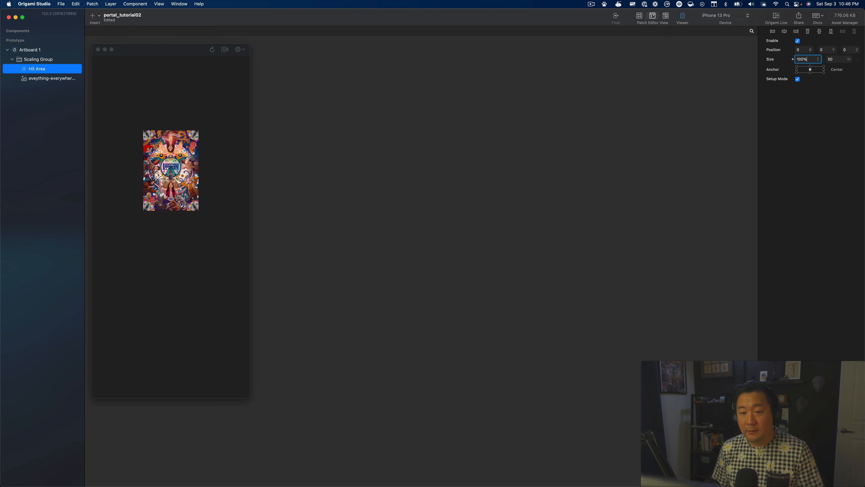
key("Tab")
type("1")
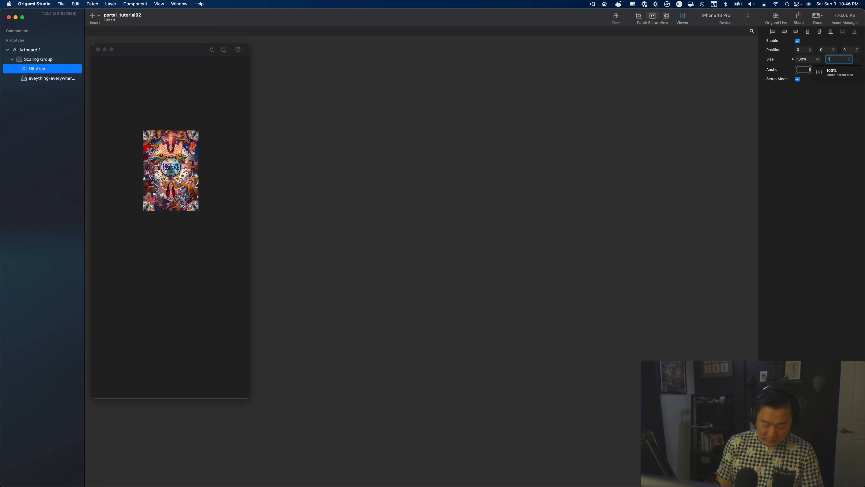
type("00%")
key("shift+Return")
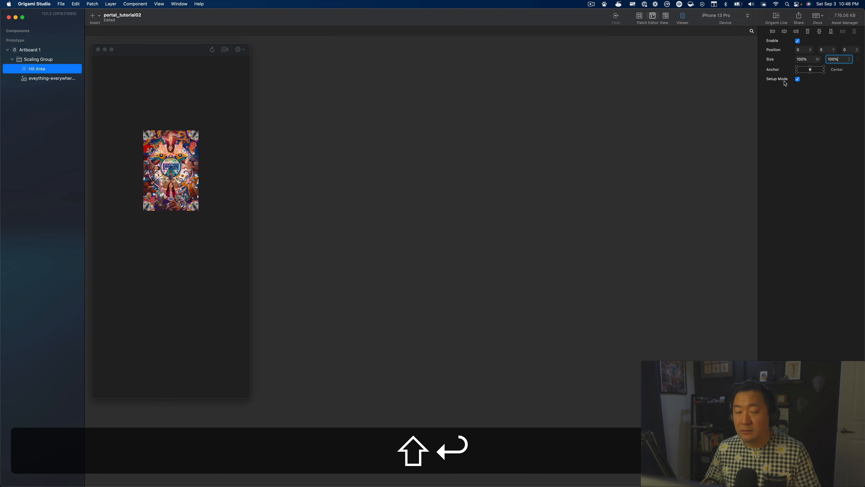
Step: Set the Scaling Group's height to 565
left_click(48, 78)
left_click(40, 62)
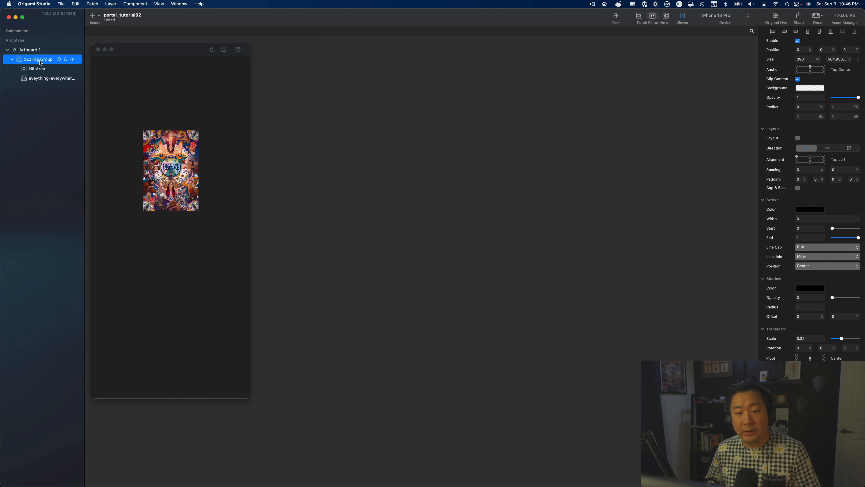
left_click(39, 69)
left_click(38, 61)
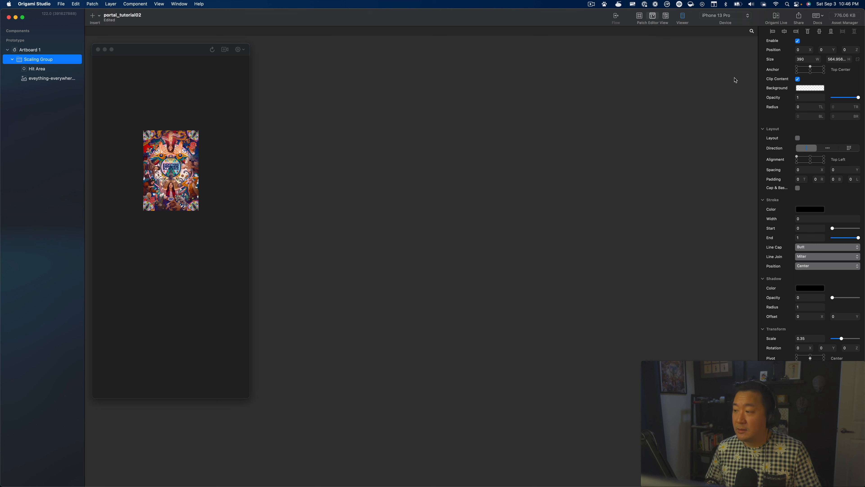
left_click(838, 60)
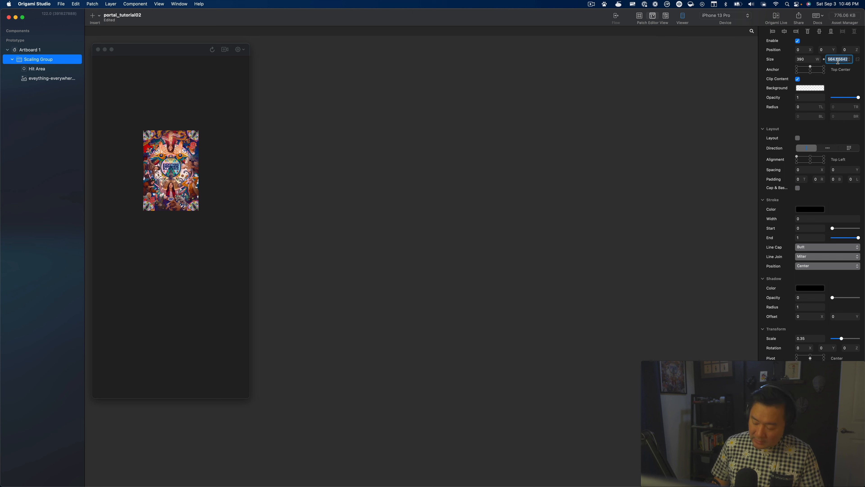
type("565")
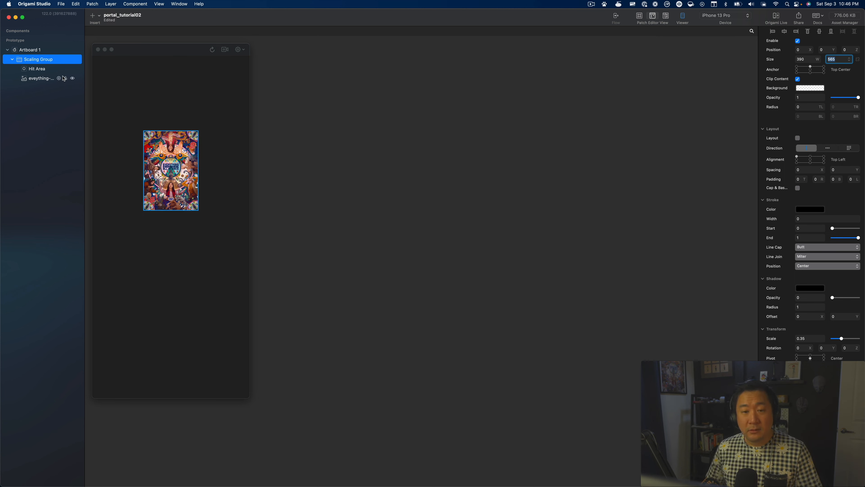
Step: Set the height of the poster image layer to 565
left_click(51, 78)
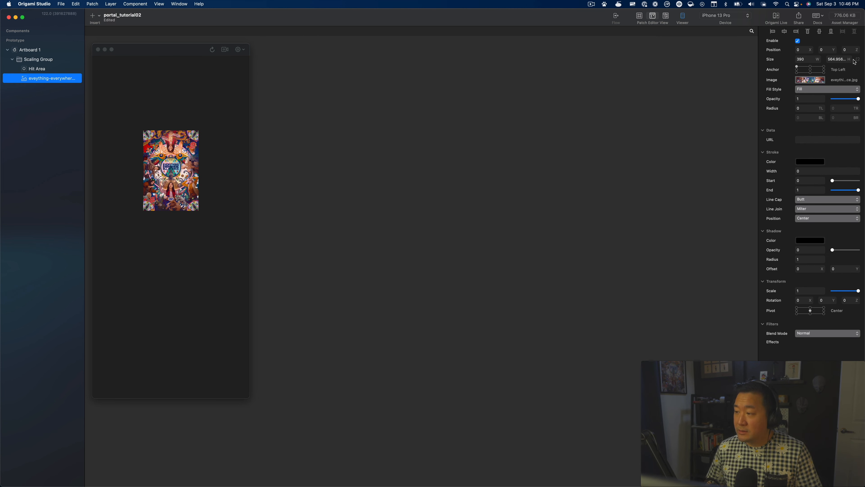
left_click(839, 59)
type("565")
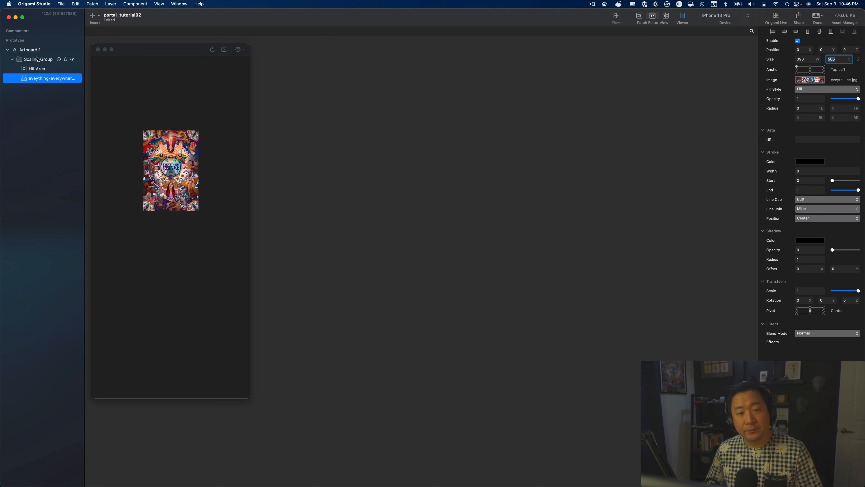
Step: Set the Hit Area's size to a width of 390 and a height of 565
left_click(47, 69)
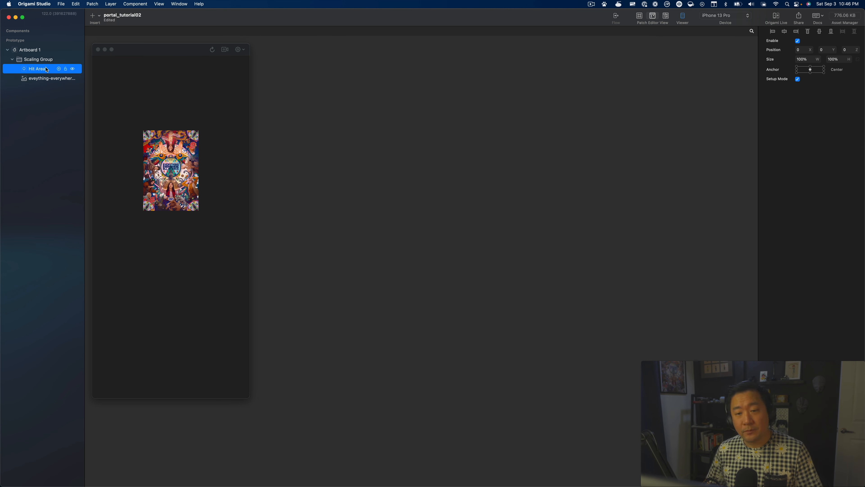
left_click(813, 60)
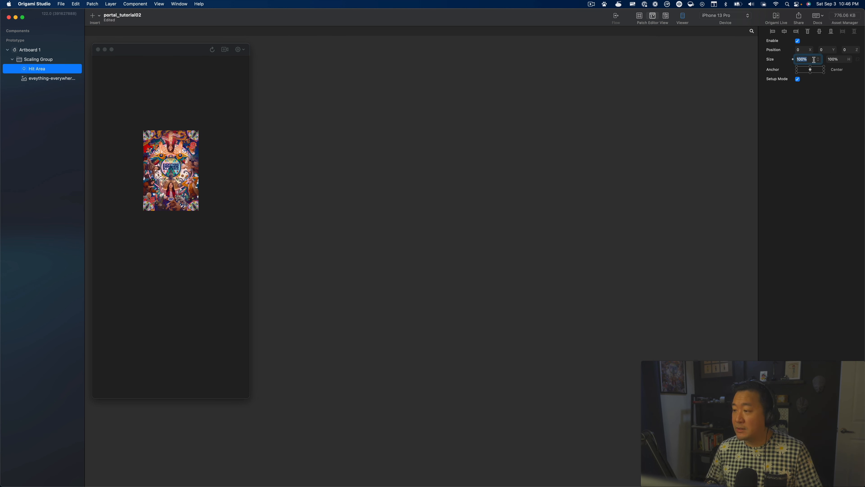
type("390")
key("Tab")
type("565")
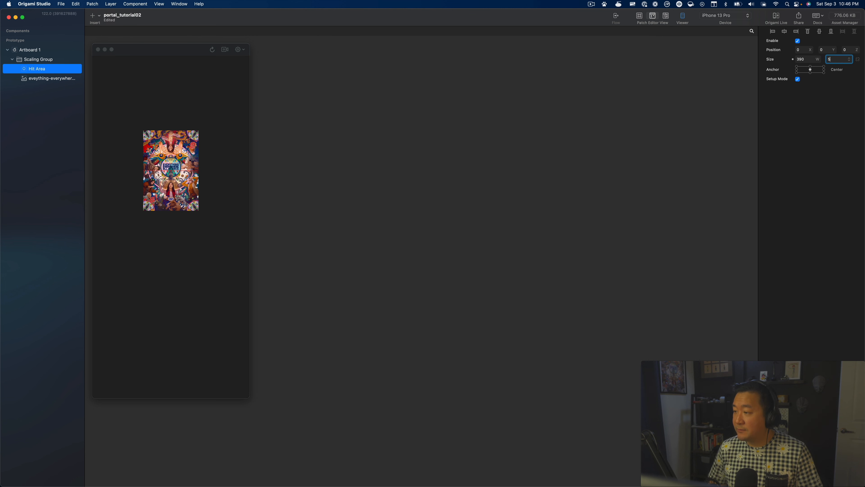
key("Return")
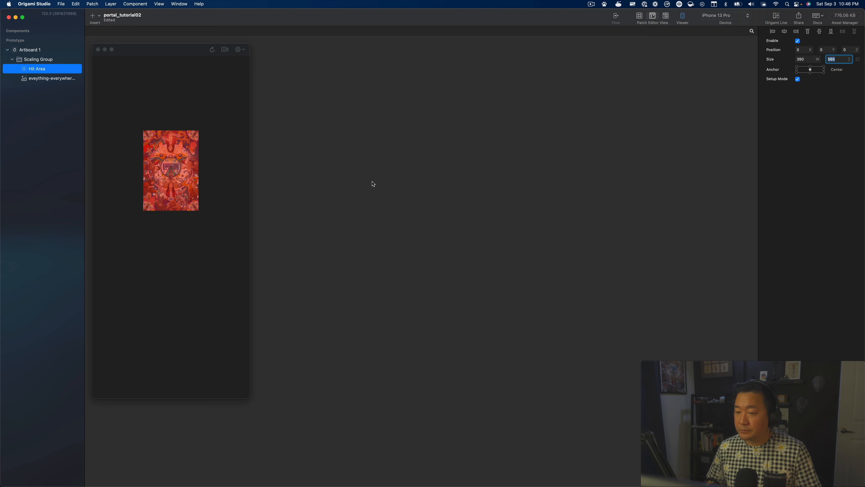
Step: Add a Switch patch to the patch editor and rename it Card Open Switch
double_click(442, 184)
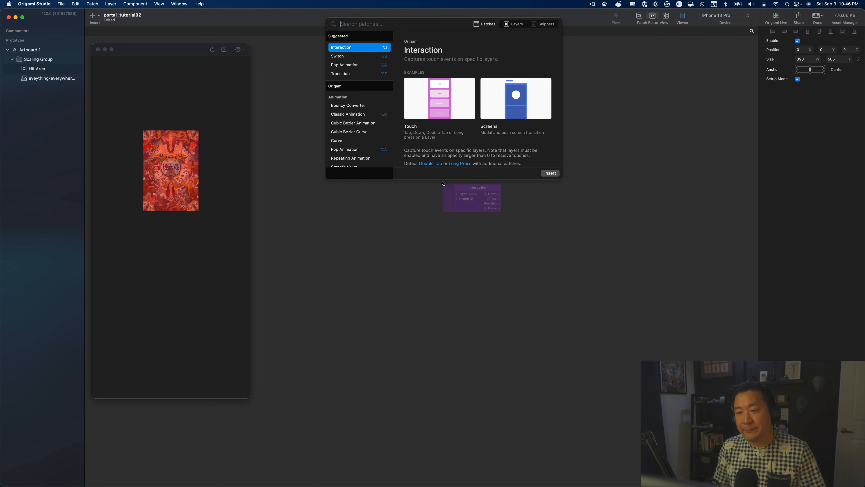
type("switch")
key("Return")
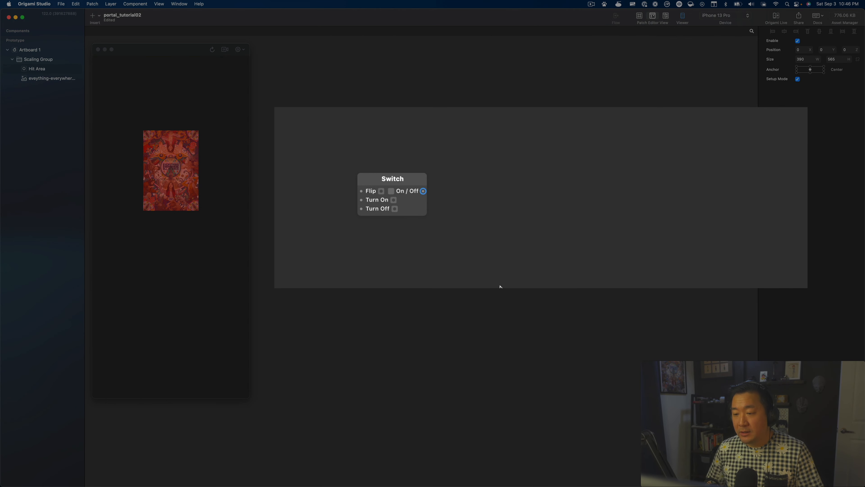
left_click(395, 174)
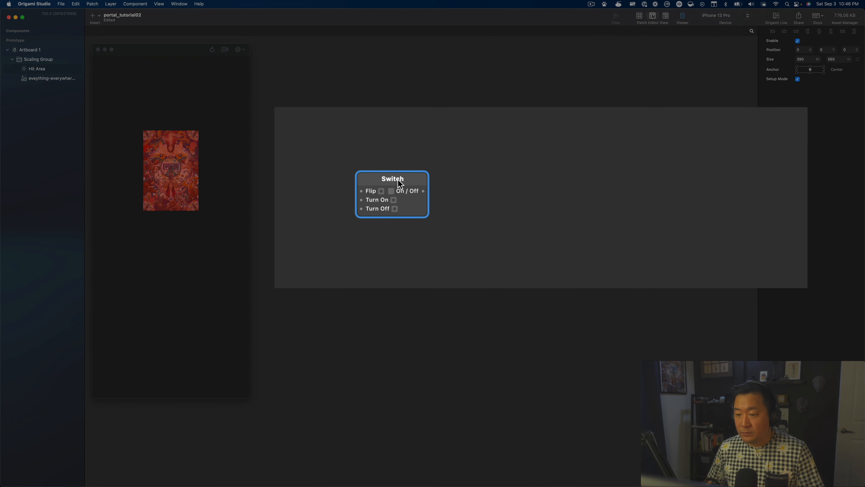
double_click(398, 180)
type("Card Ol")
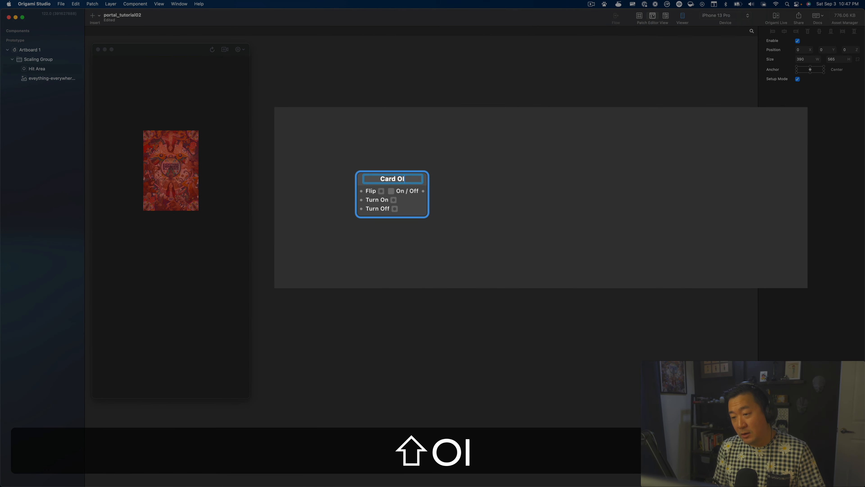
key("BackSpace")
type("pen Switch")
key("Return")
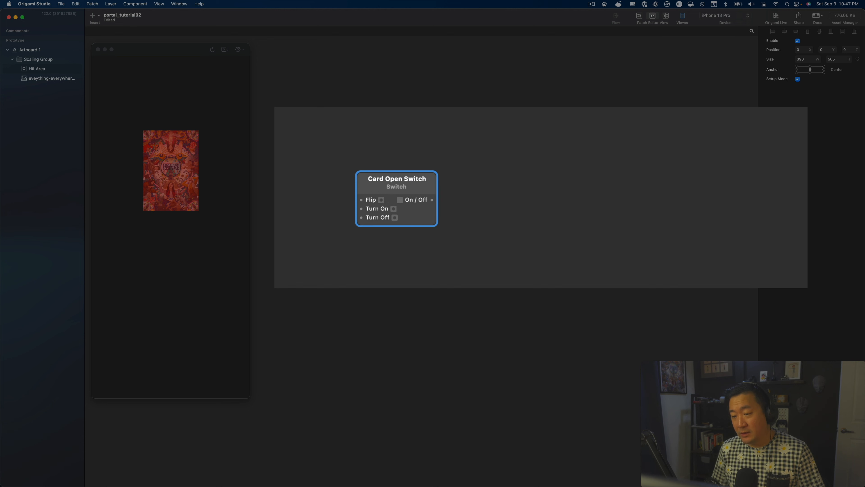
left_click(416, 219)
left_click_drag(410, 181, 361, 189)
Step: Add a Variable Broadcaster patch beside the Card Open Switch and name it Card Open State
double_click(457, 197)
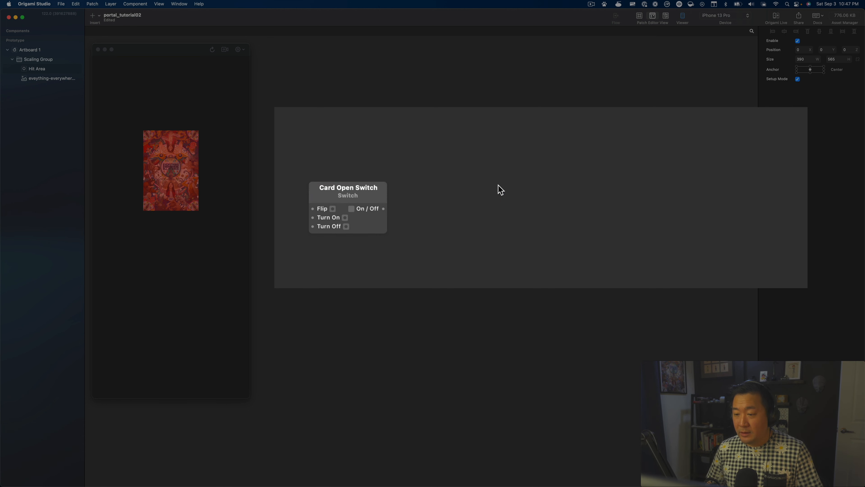
type("var")
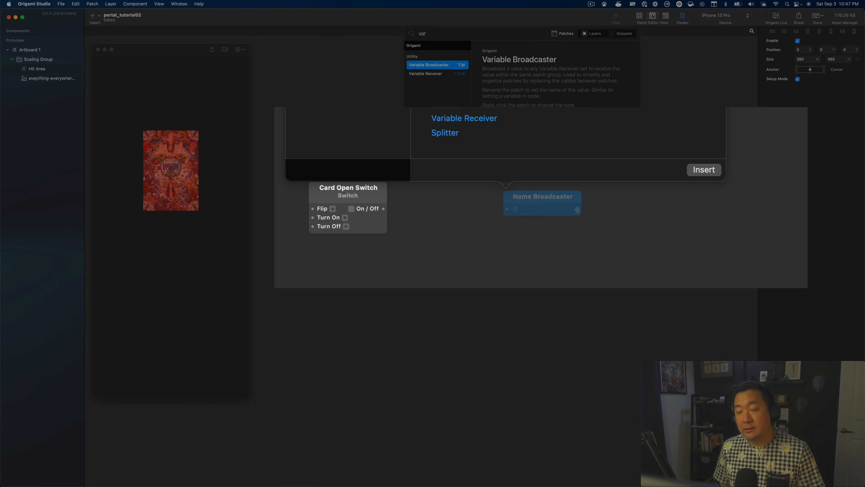
key("Return")
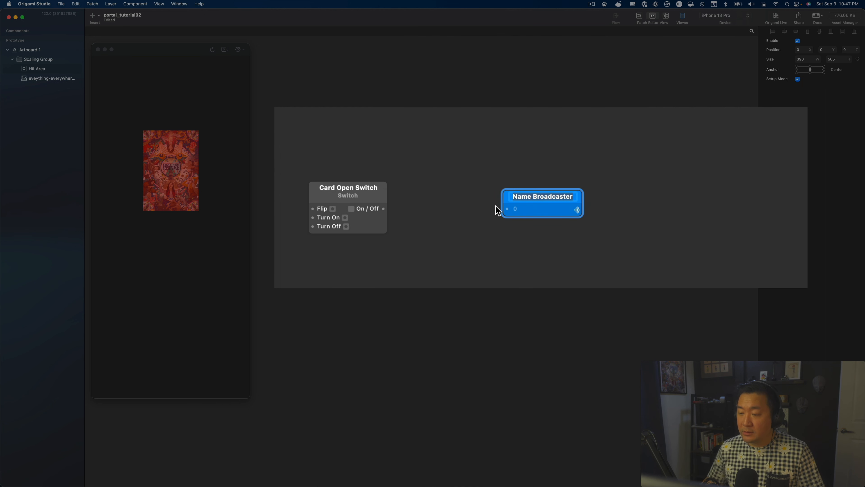
key("shift")
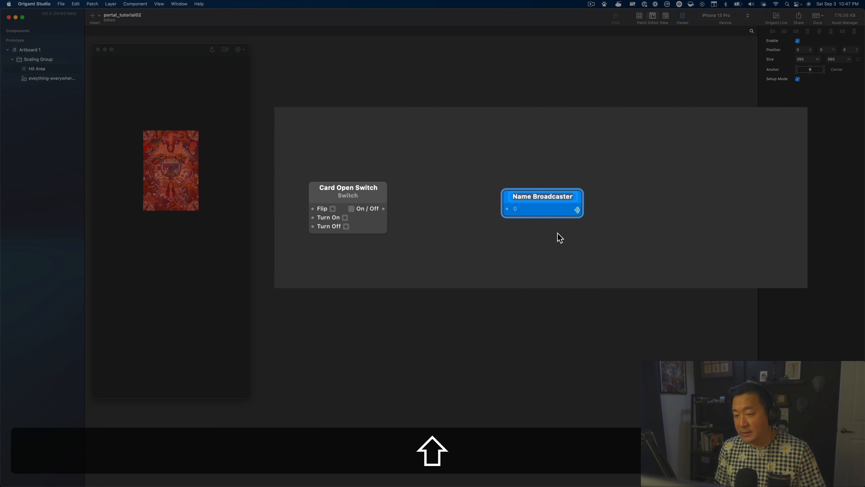
type("Card Open")
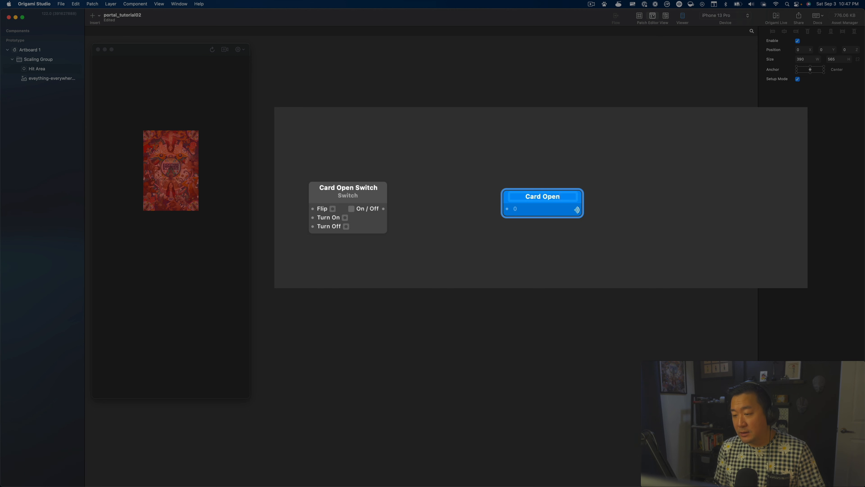
type(" State")
key("Return")
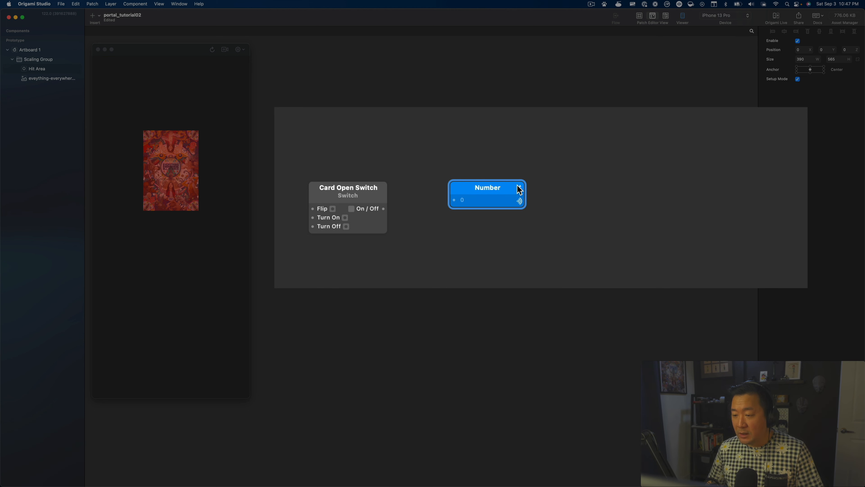
Step: Change the Card Open State broadcaster to the Boolean type and connect the switch's On / Off output to it
left_click(528, 204)
left_click(563, 283)
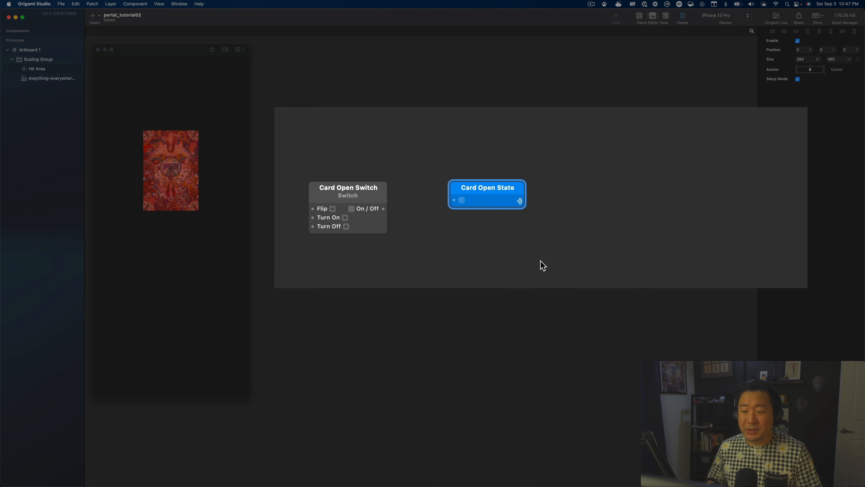
left_click_drag(486, 181, 478, 181)
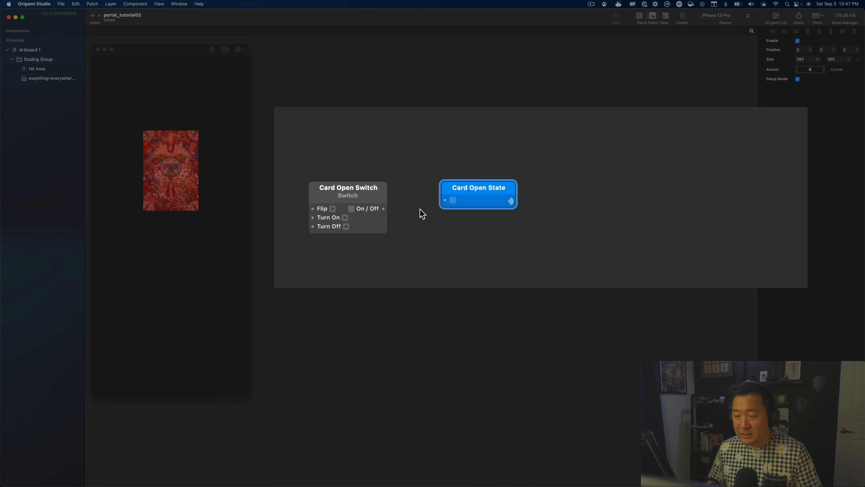
left_click(423, 243)
left_click_drag(388, 209, 435, 197)
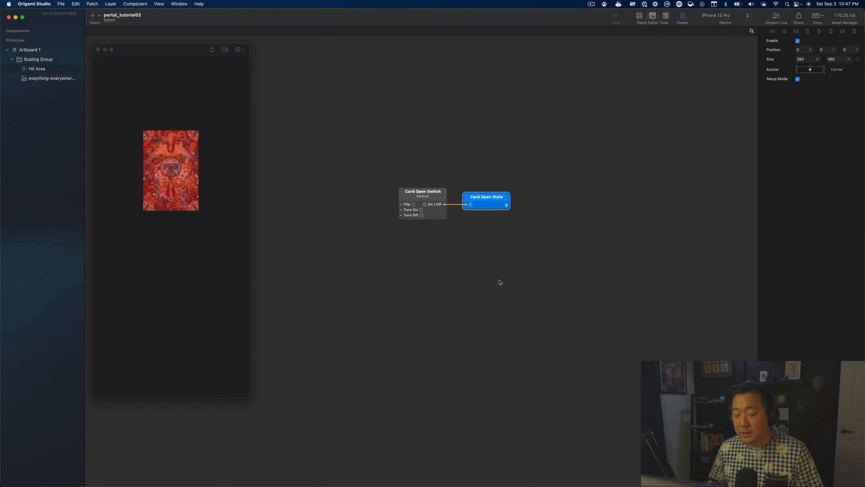
left_click(500, 281)
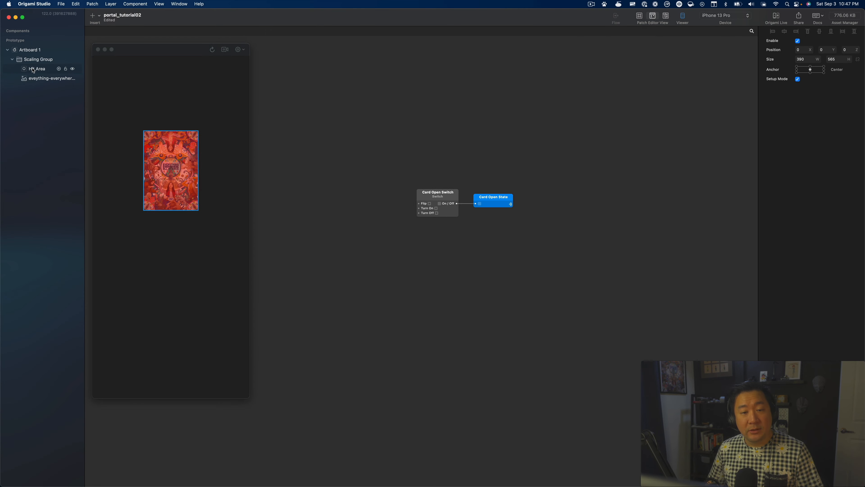
Step: Add a Tap interaction for the Hit Area and connect its Tap output to the Card Open Switch's Turn On input
left_click(52, 71)
right_click(61, 70)
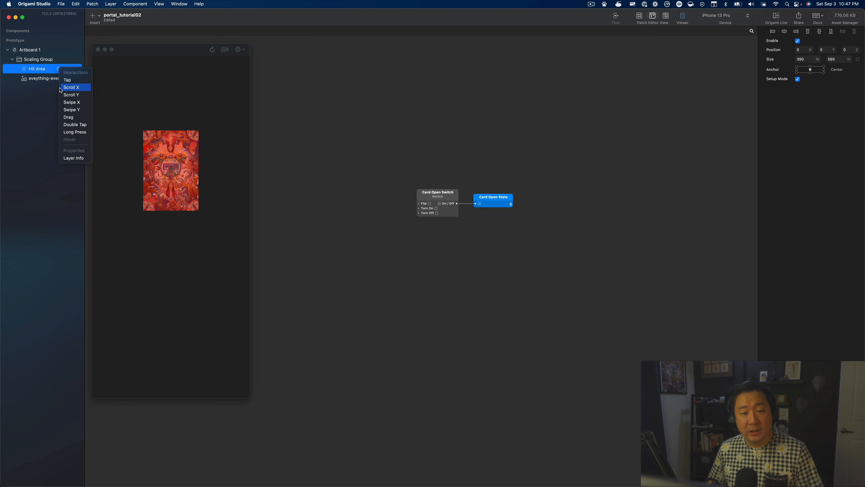
left_click(68, 80)
left_click_drag(453, 263, 418, 212)
left_click(407, 233)
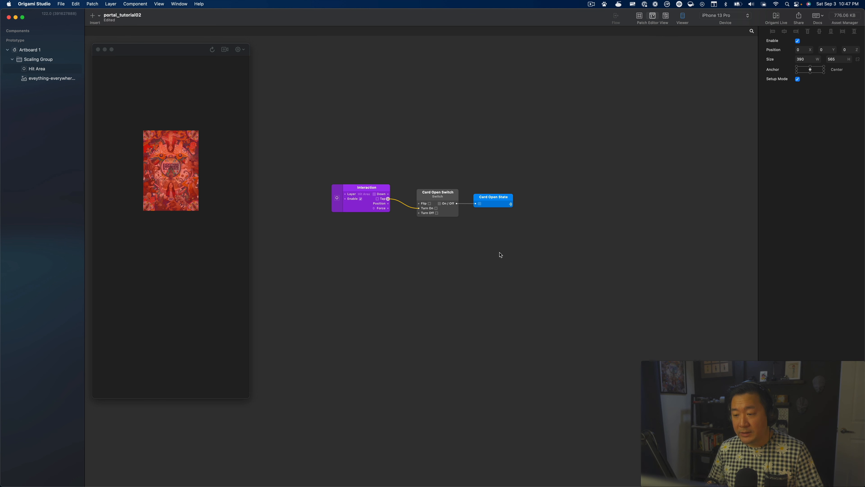
left_click_drag(349, 189, 365, 194)
Step: Test whether tapping the poster in the viewer turns on the Card Open Switch
left_click(215, 195)
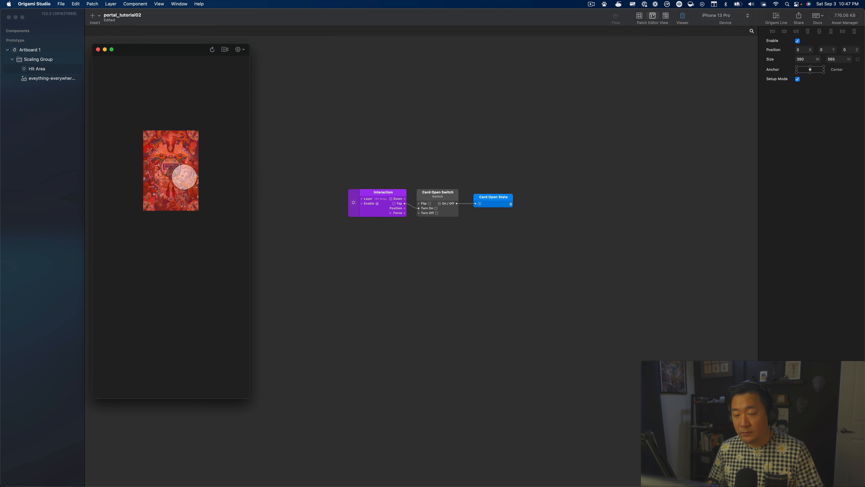
left_click(184, 176)
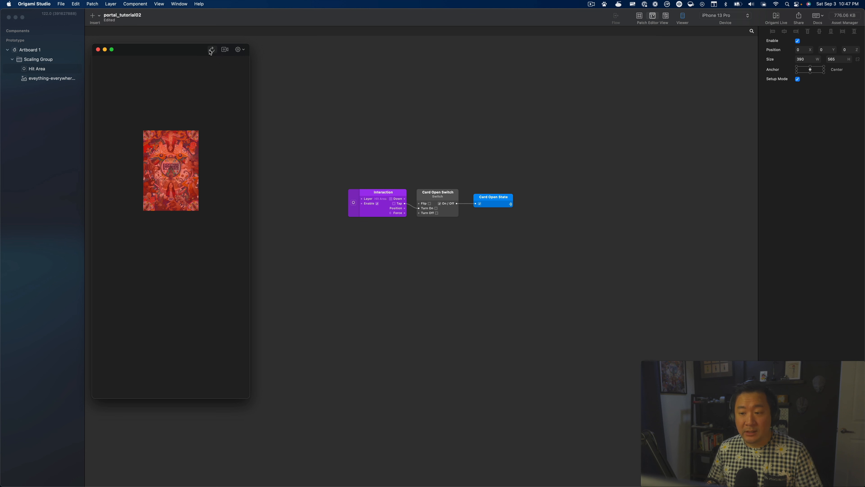
scroll(522, 268, "right", 5)
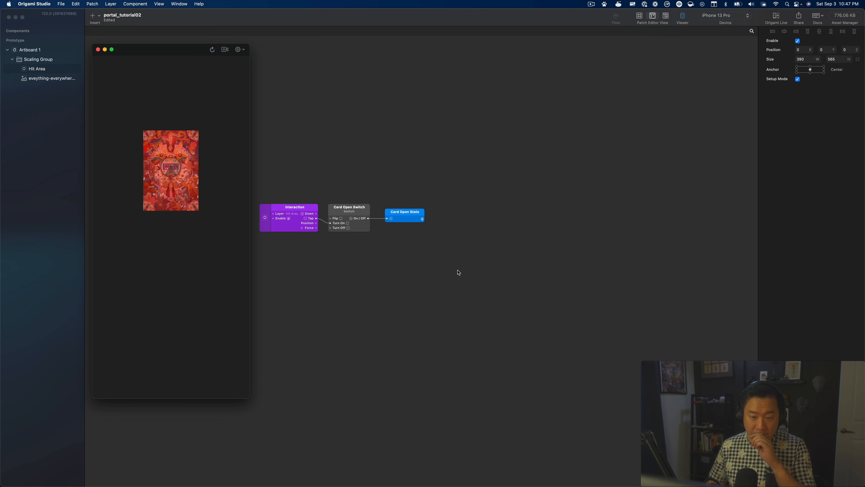
Step: Expose the Scaling Group's transform Scale property as a patch in the patch editor
left_click(31, 60)
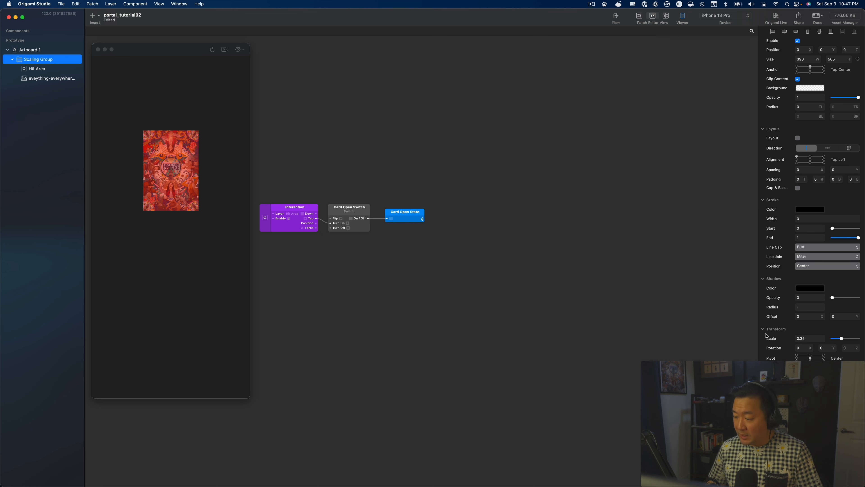
left_click_drag(764, 340, 558, 318)
left_click(397, 331)
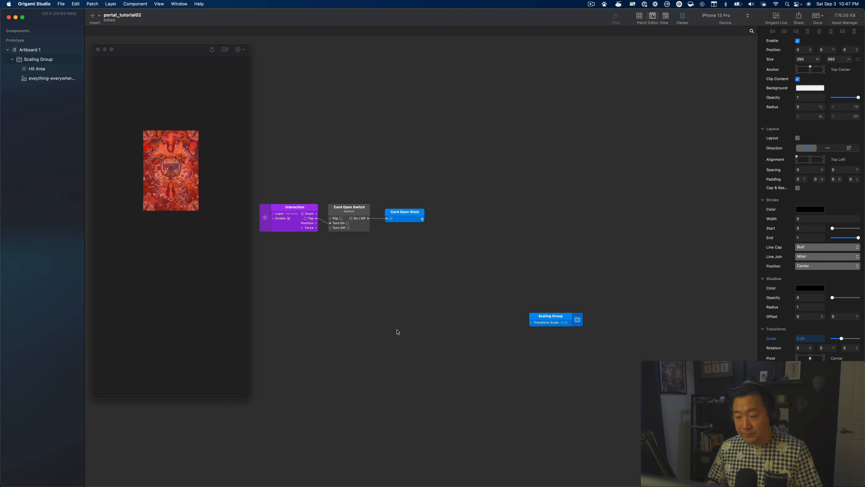
Step: Add a Variable Receiver patch for Card Open State and align it beside the Scaling Group scale patch
double_click(396, 330)
type("var")
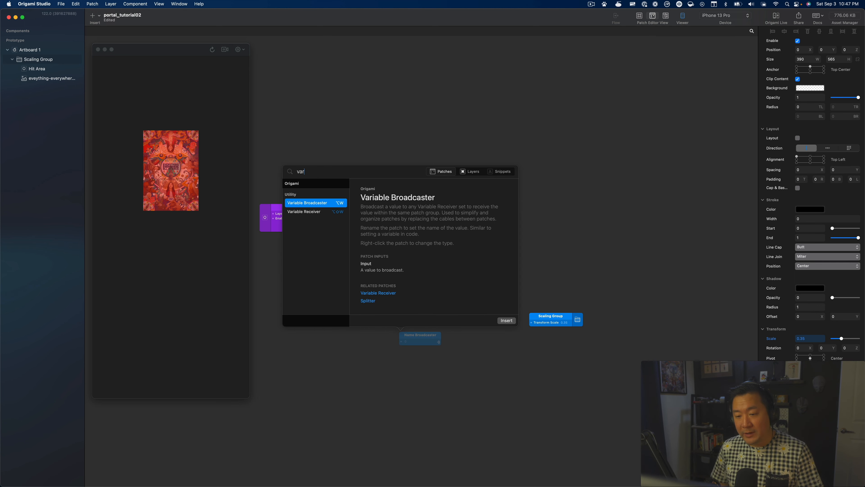
key("Down")
key("Return")
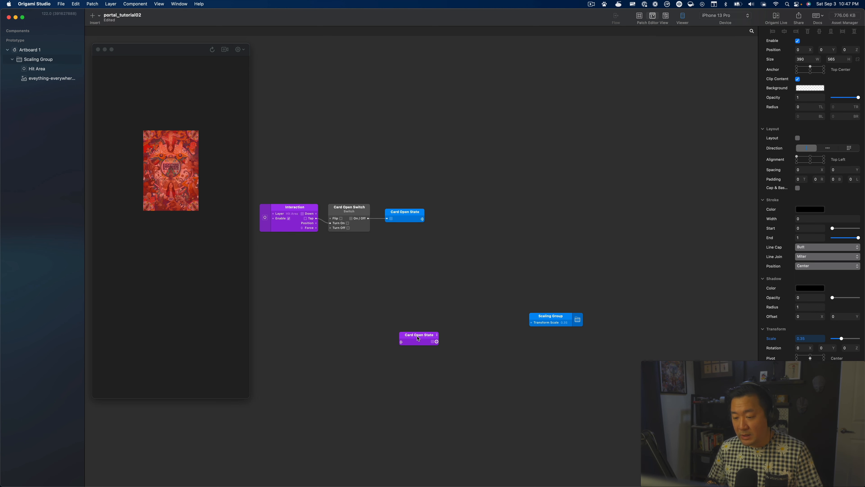
left_click_drag(418, 338, 419, 319)
Step: Add a Transition patch between the Card Open State receiver and the Scaling Group, and switch it to number values
double_click(467, 316)
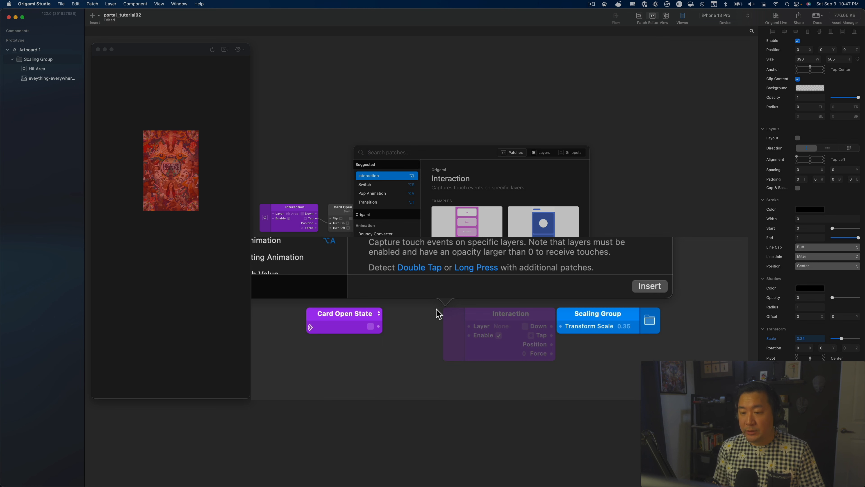
key("Down")
key("Down")
key("Down")
key("Return")
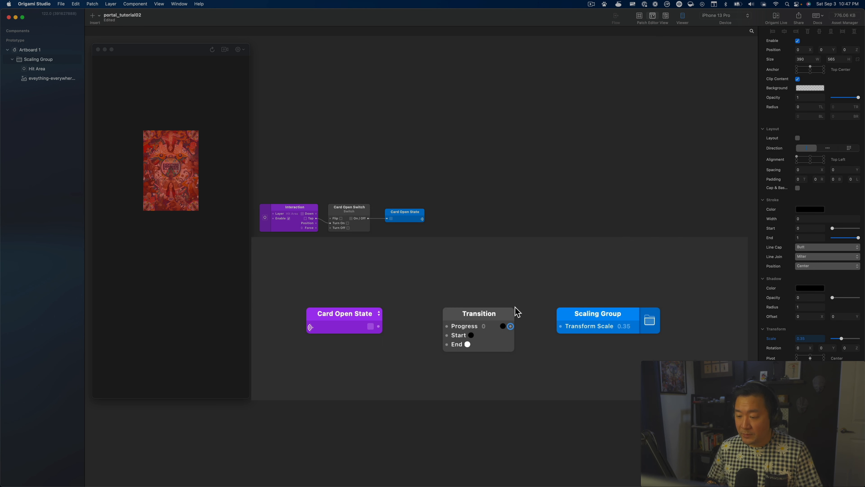
left_click(512, 313)
left_click(545, 397)
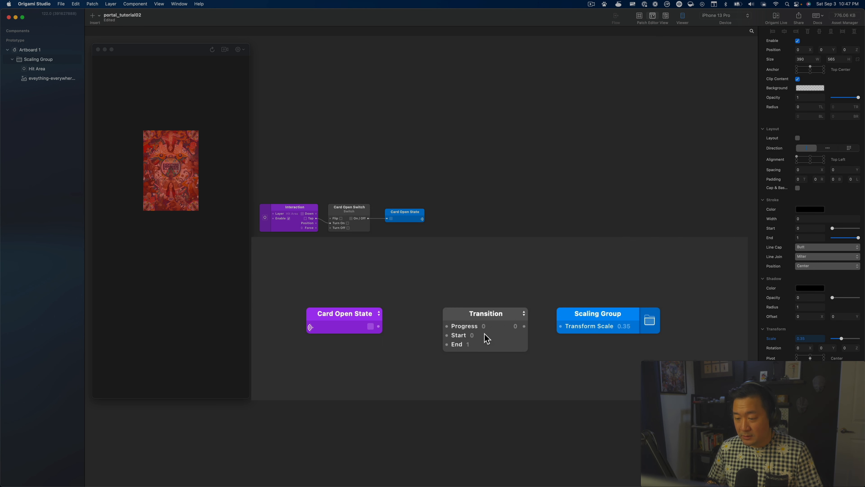
Step: Set the Transition patch's Start value to 0.35
left_click(480, 335)
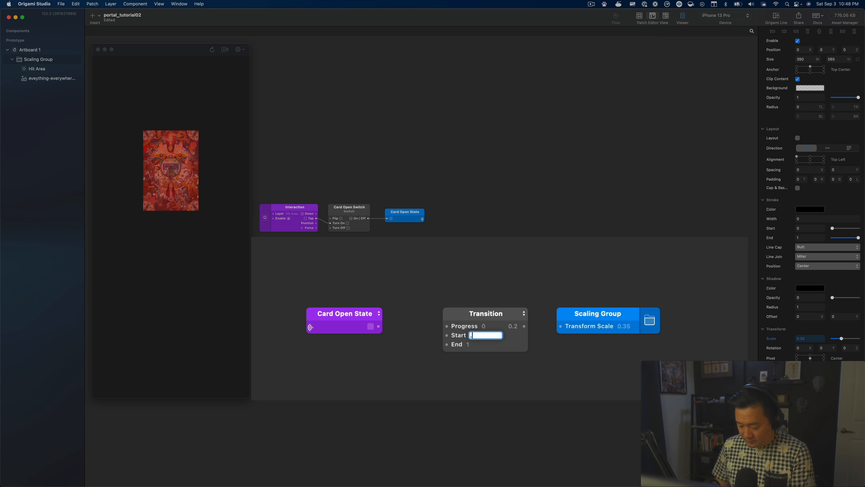
type(".35")
key("Return")
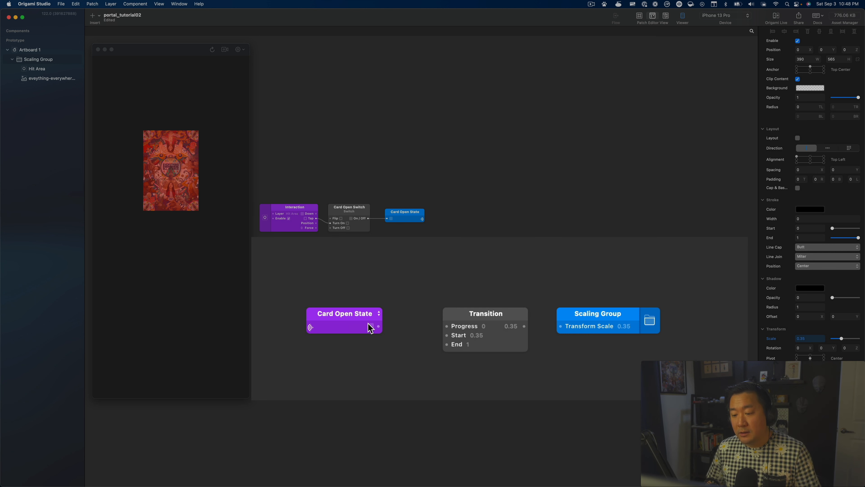
Step: Connect Card Open State to the Transition's Progress and the Transition's output to the Scaling Group's Transform Scale
left_click_drag(378, 326, 447, 327)
left_click_drag(603, 327, 634, 327)
left_click_drag(525, 326, 592, 326)
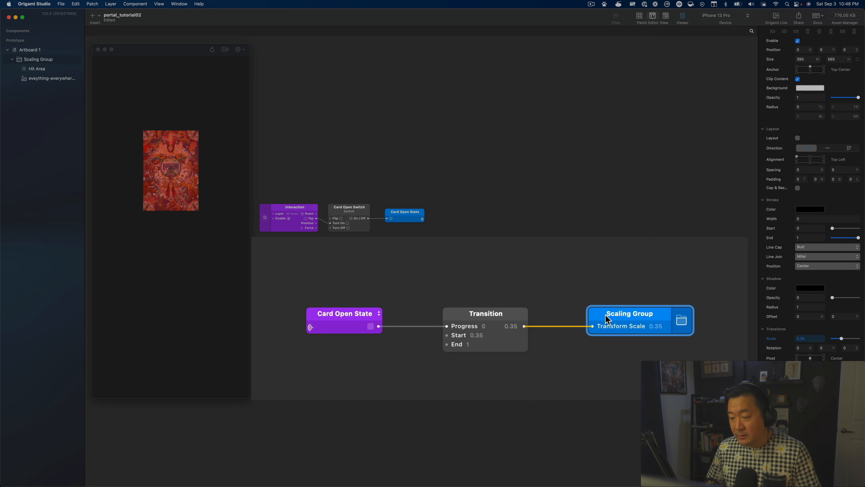
Step: Add a Pop Animation patch between the Transition and the Scaling Group, moving the Scaling Group patch aside to make room
left_click_drag(644, 315, 701, 315)
double_click(540, 277)
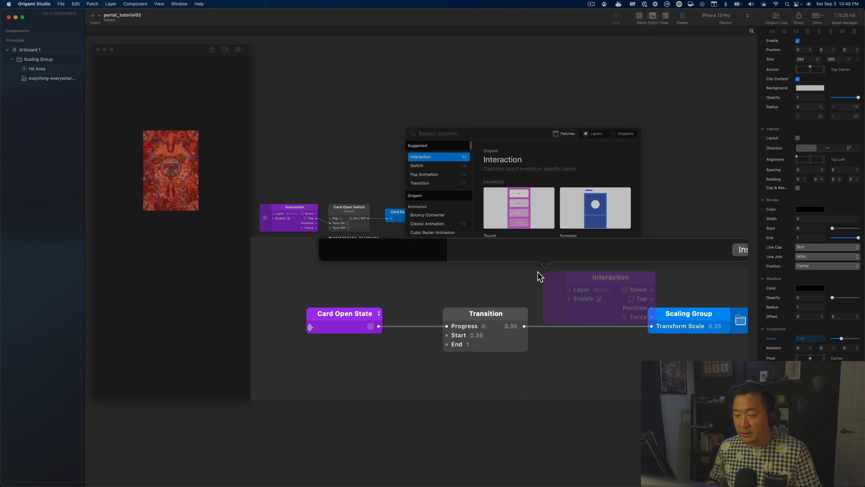
type("pop")
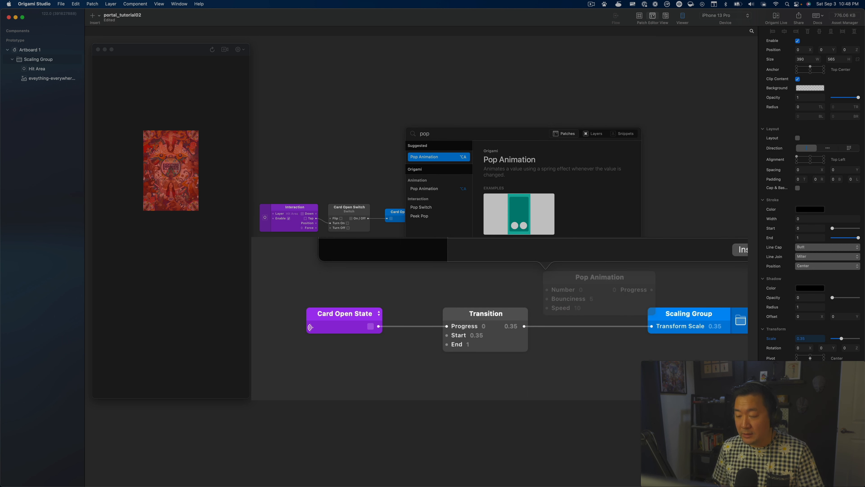
key("Return")
left_click_drag(713, 315, 730, 315)
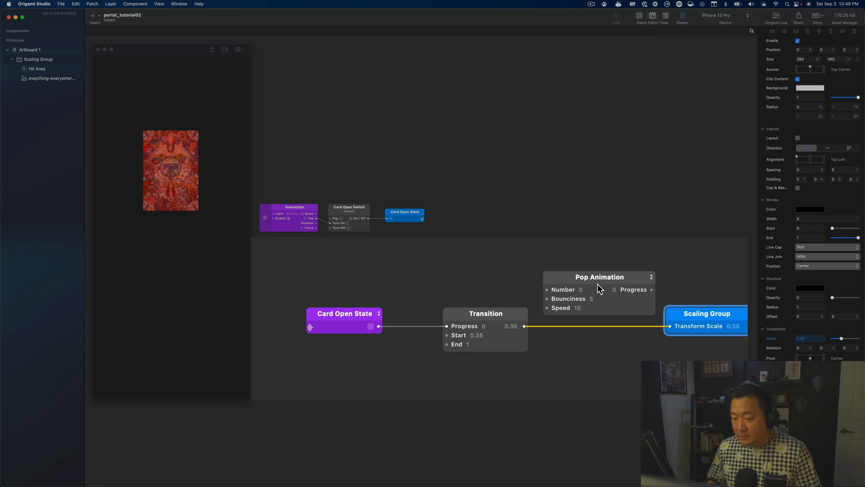
Step: Route the Transition's output through the Pop Animation's Number input and its Progress output into Transform Scale, aligning the patches in a row
left_click_drag(599, 286, 600, 309)
left_click_drag(524, 326, 551, 317)
mouse_move(656, 317)
left_mouse_down()
mouse_move(680, 328)
mouse_move(670, 327)
left_mouse_up()
left_click_drag(673, 327, 722, 318)
left_click_drag(594, 309, 599, 315)
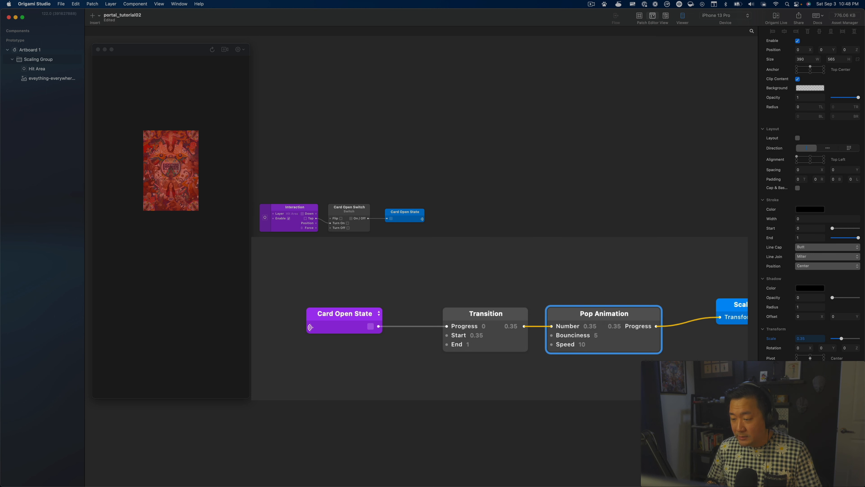
left_click_drag(744, 312, 735, 322)
Step: Set the Pop Animation's Speed to 20 and test the poster's tap-to-open scaling in the viewer
left_click(591, 344)
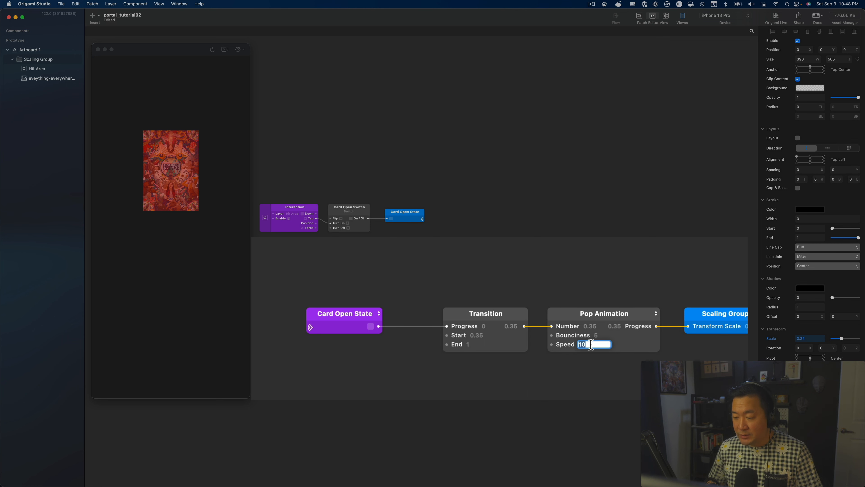
type("20")
key("Return")
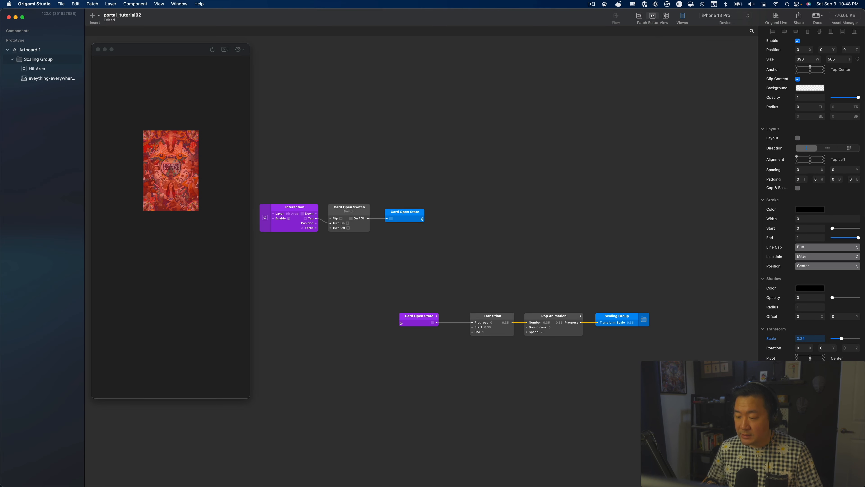
left_click(180, 170)
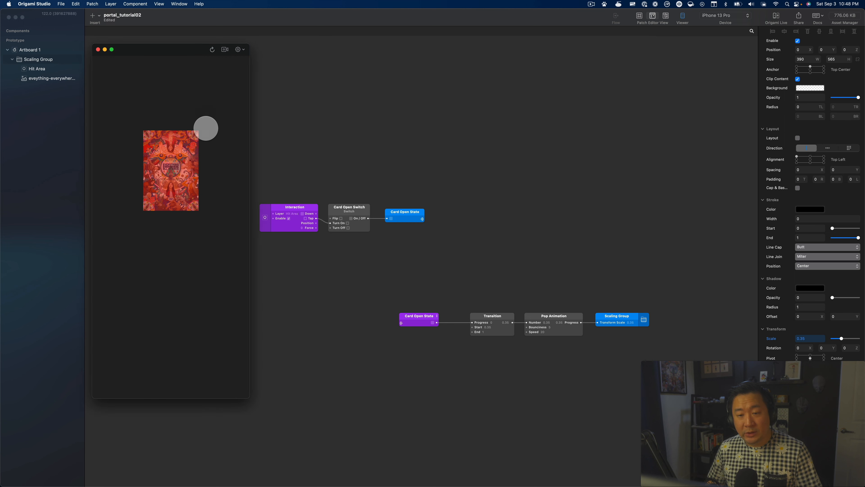
left_click(178, 170)
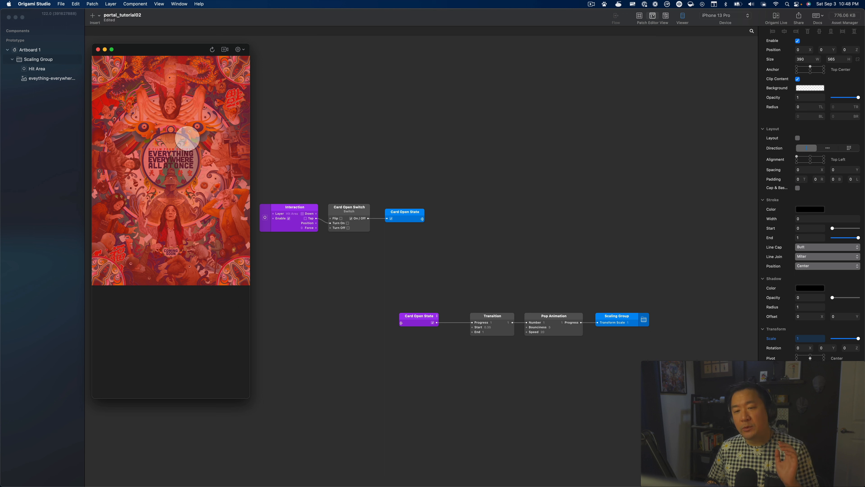
Step: Turn off Setup Mode for the Hit Area layer
left_click(53, 72)
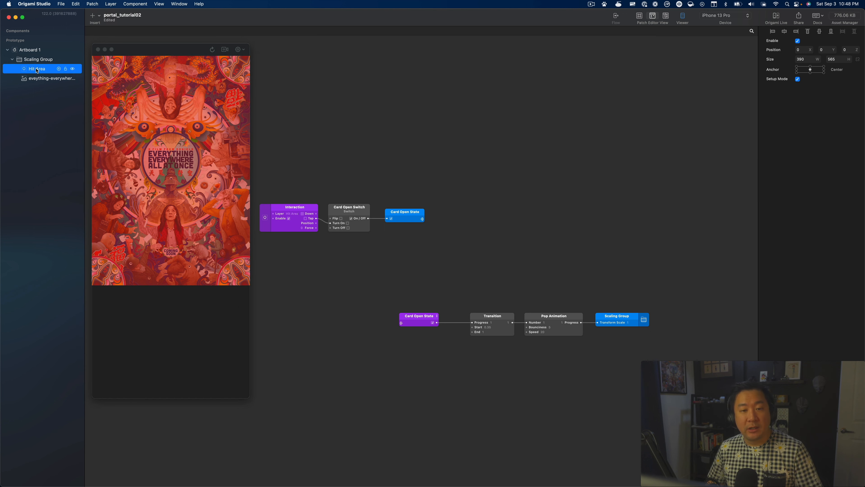
left_click(798, 80)
left_click(544, 256)
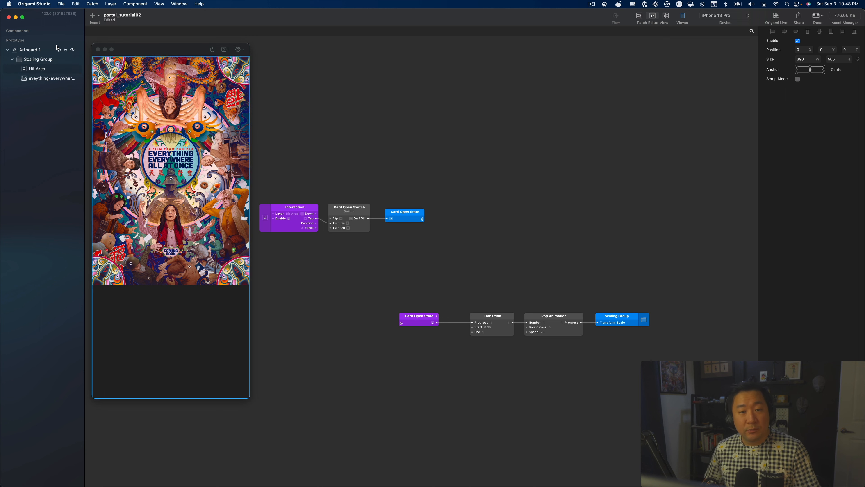
Step: Import Close.png from the iPhone 13 folder in Finder into the Scaling Group, above the Hit Area
left_click(29, 71)
key("super+Tab")
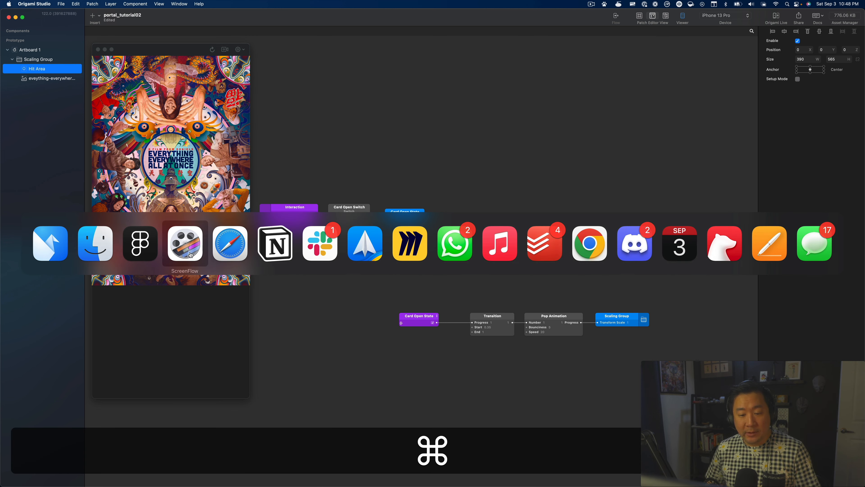
left_click(95, 243)
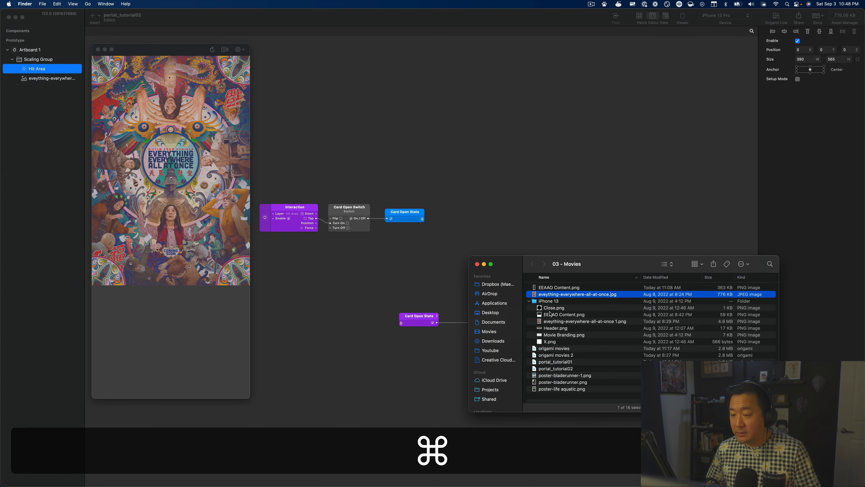
left_click_drag(550, 308, 222, 94)
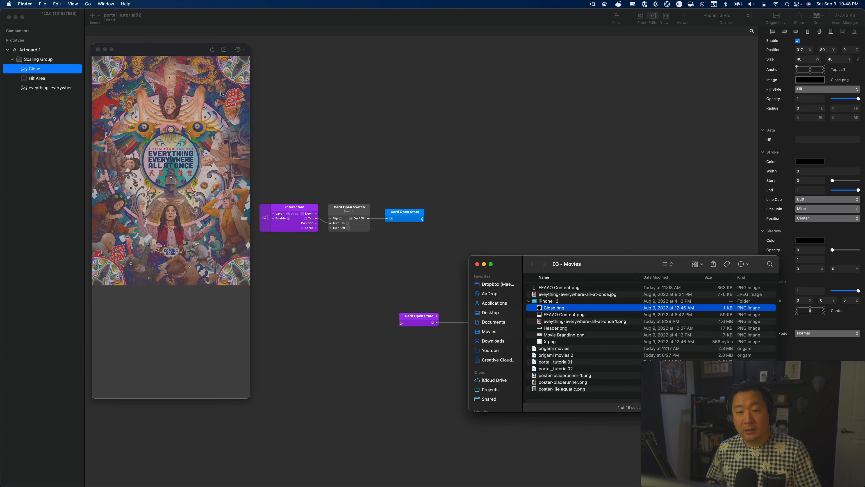
left_click(222, 94)
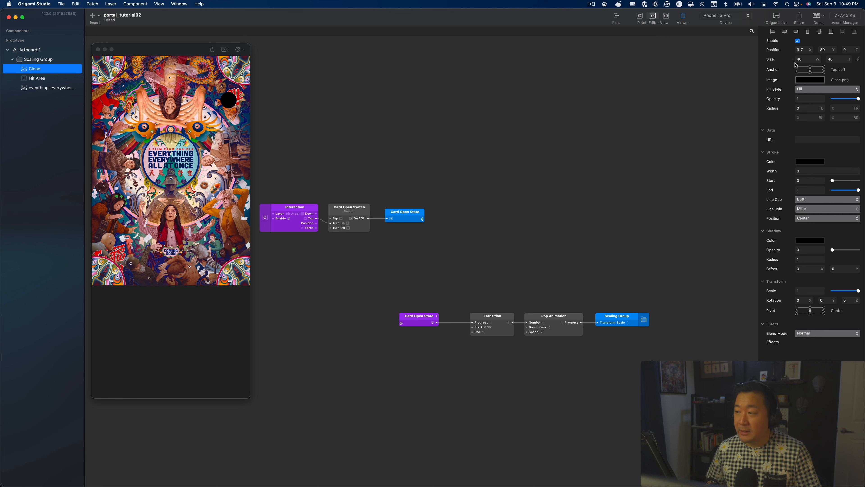
Step: Anchor the Close layer to Top Right and set its position to X -24, Y 24
left_click(824, 67)
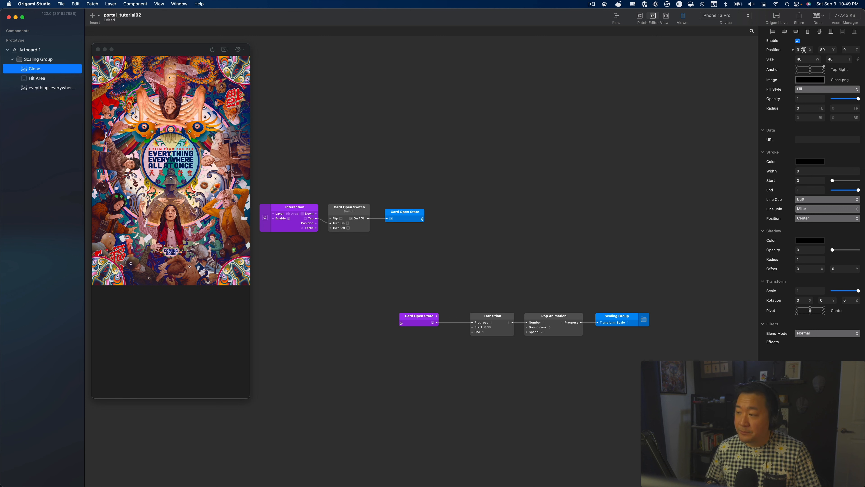
left_click(804, 50)
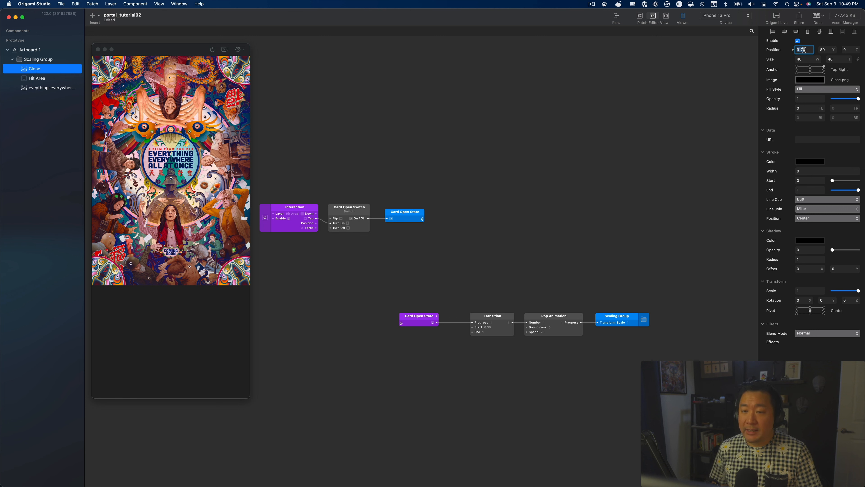
type("-24")
key("Tab")
type("24")
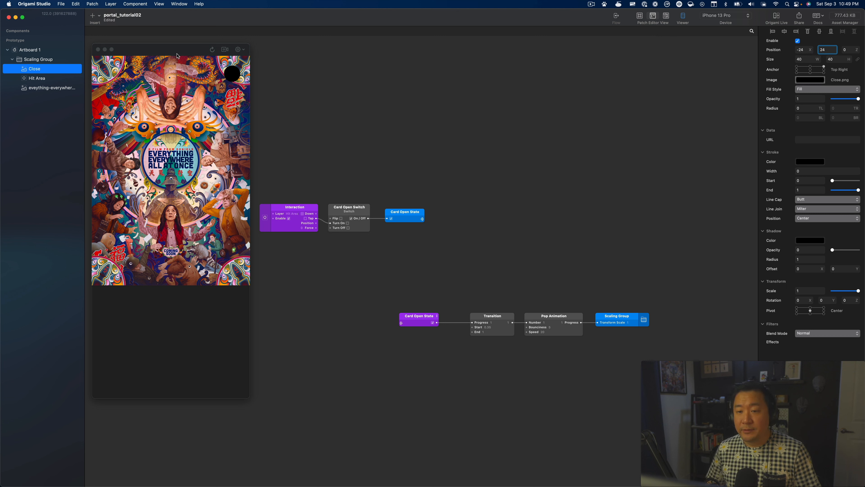
Step: Group the Close layer and rename the group Close Button
key("super+g")
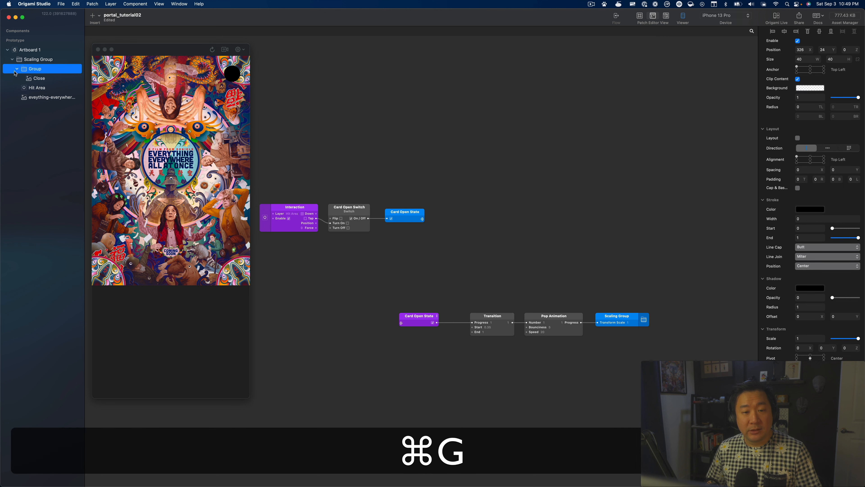
left_click(39, 78)
double_click(37, 69)
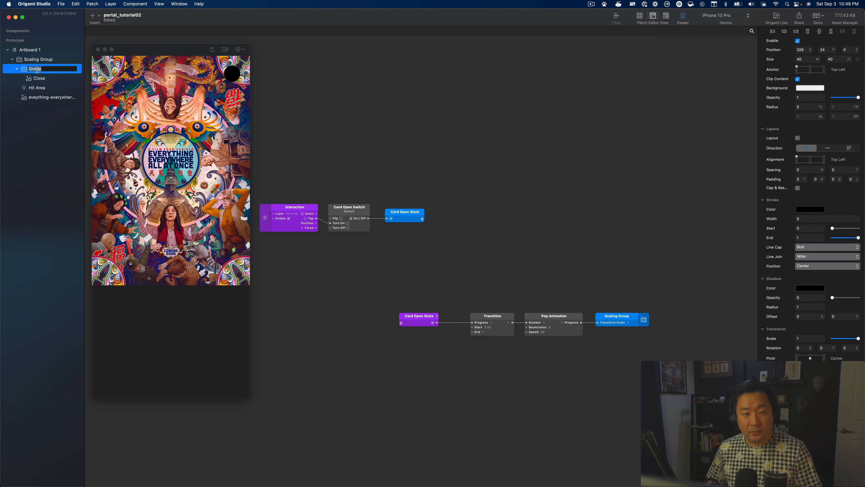
type("Close Button")
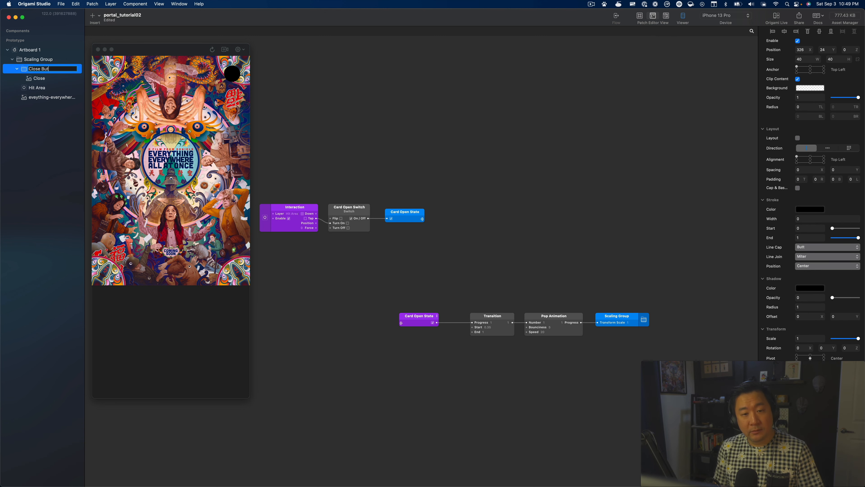
key("Return")
Step: Import X.png from the iPhone 13 folder in Finder into the Close Button group, above the Close layer
left_click(47, 76)
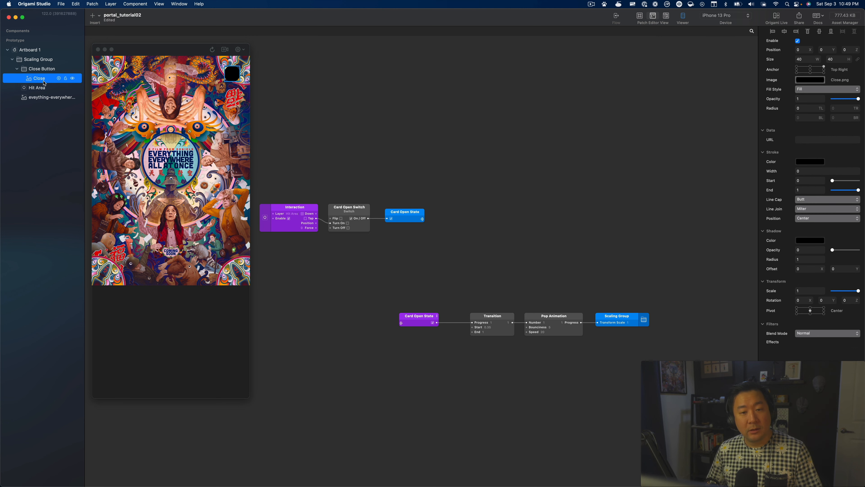
key("super+Tab")
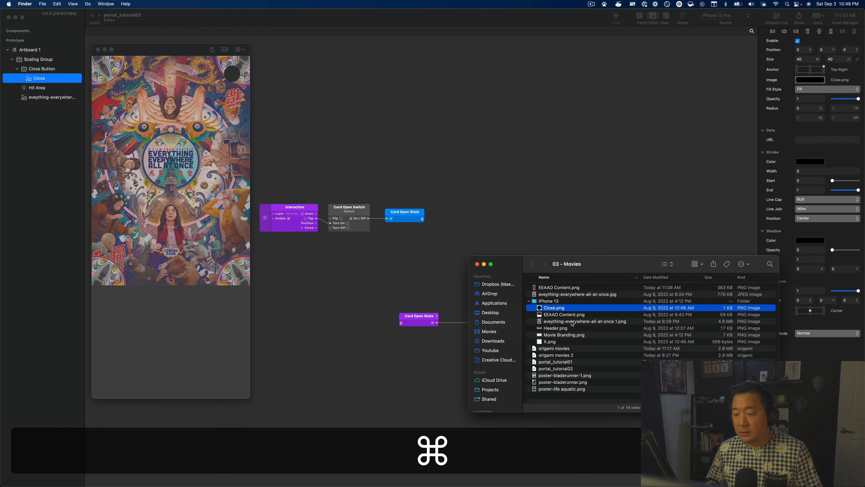
left_click(550, 341)
left_click_drag(558, 343, 227, 91)
left_click(36, 79)
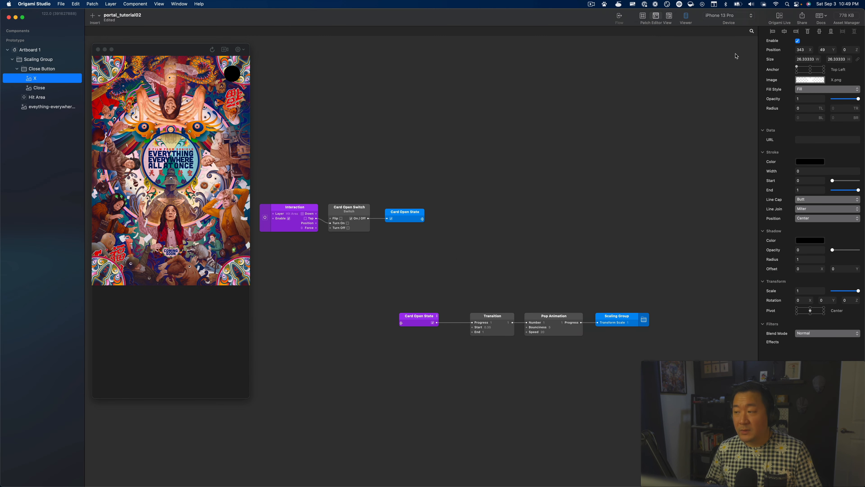
Step: Anchor the X layer to Center and set its position to X 0, Y 0
left_click(800, 50)
type("0")
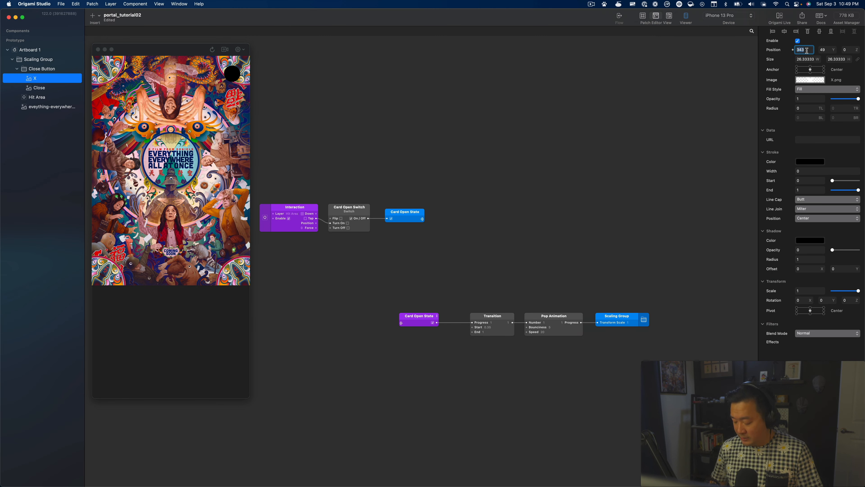
key("Tab")
type("0")
key("Tab")
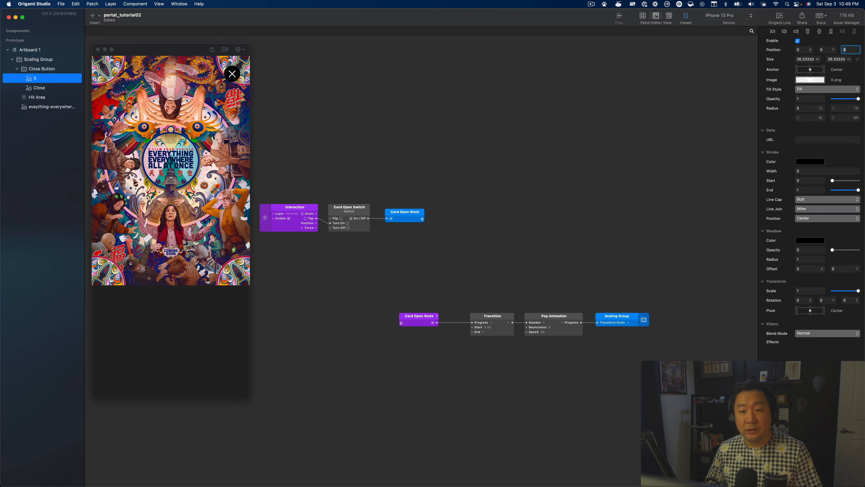
left_click(40, 87)
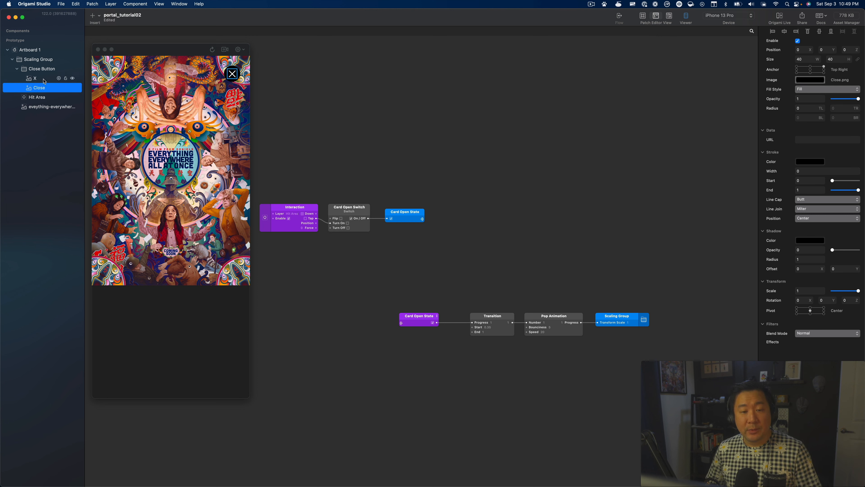
left_click(44, 81)
left_click(44, 89)
left_click(42, 81)
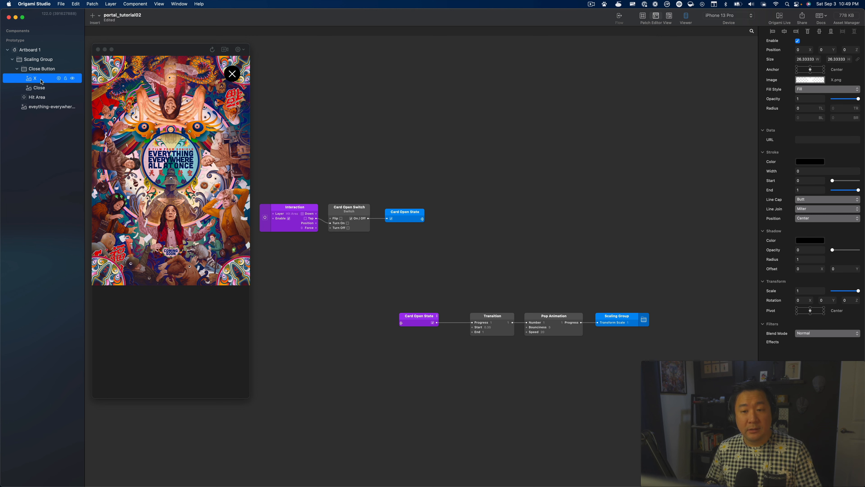
Step: Add a Tap interaction patch for the Close Button group
left_click(44, 72)
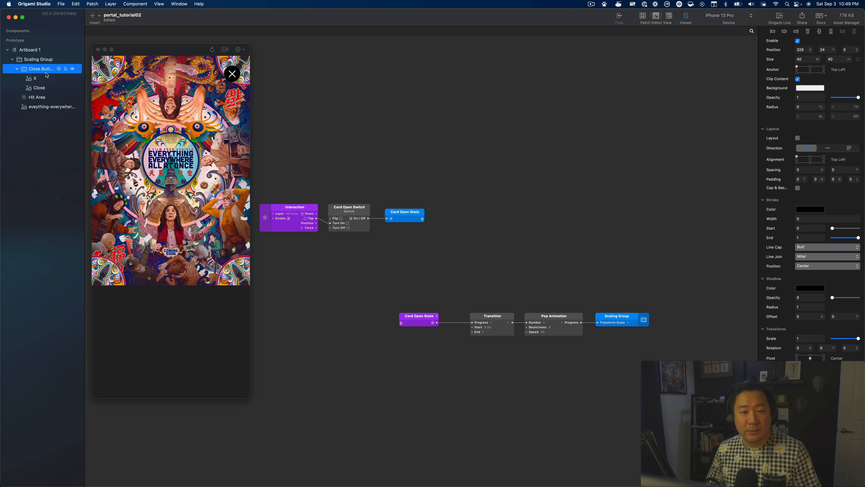
left_click(59, 69)
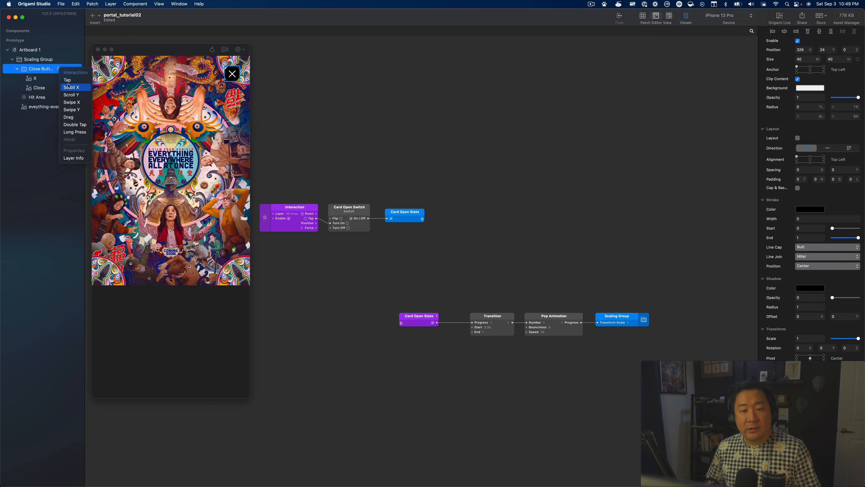
left_click(67, 80)
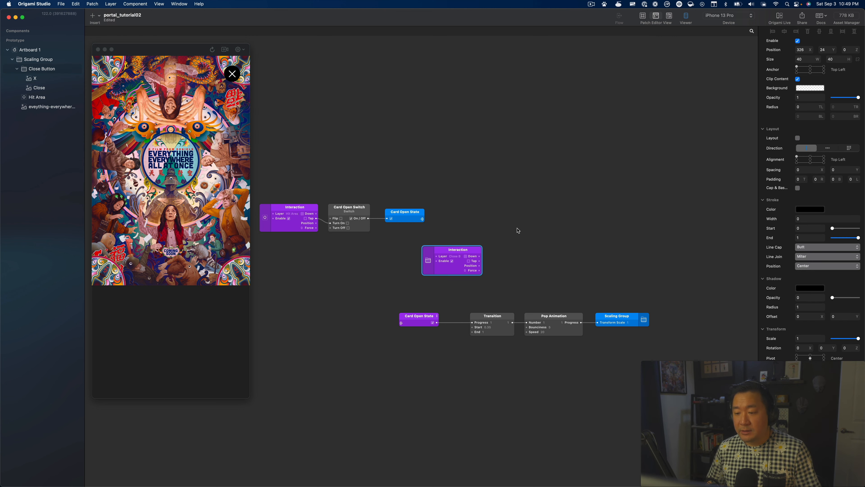
Step: Place the Close Button's Interaction patch below the Hit Area's and connect its Tap output to Turn Off on Card Open Switch
scroll(517, 230, "left", 10)
scroll(517, 230, "down", 4)
scroll(545, 225, "up", 2)
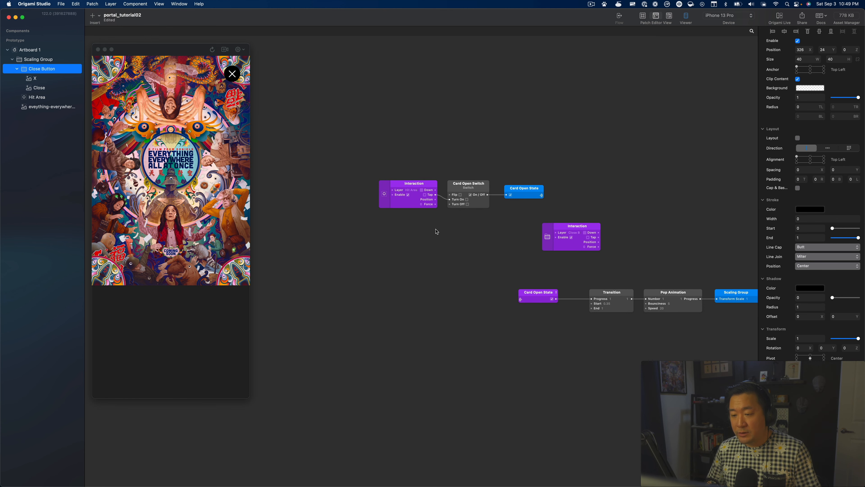
left_click_drag(576, 226, 450, 207)
scroll(607, 241, "right", 7)
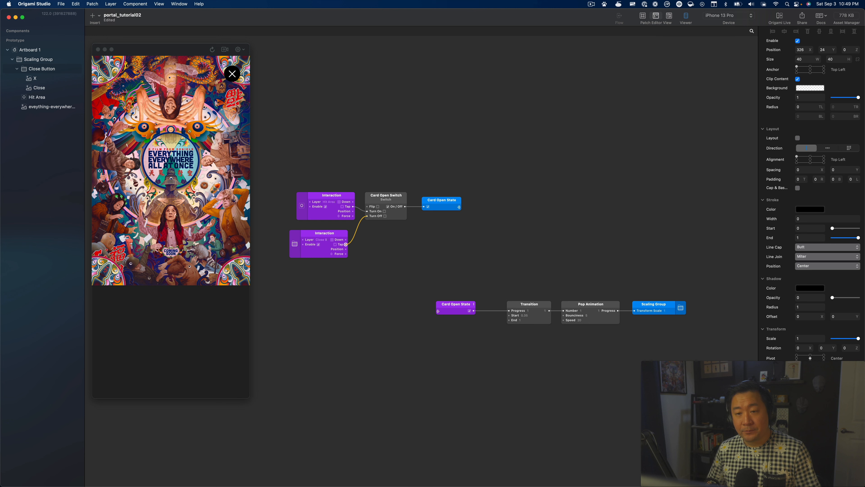
Step: Test the prototype in the viewer by repeatedly opening the poster card and closing it with the X button
left_click(222, 123)
left_click(232, 74)
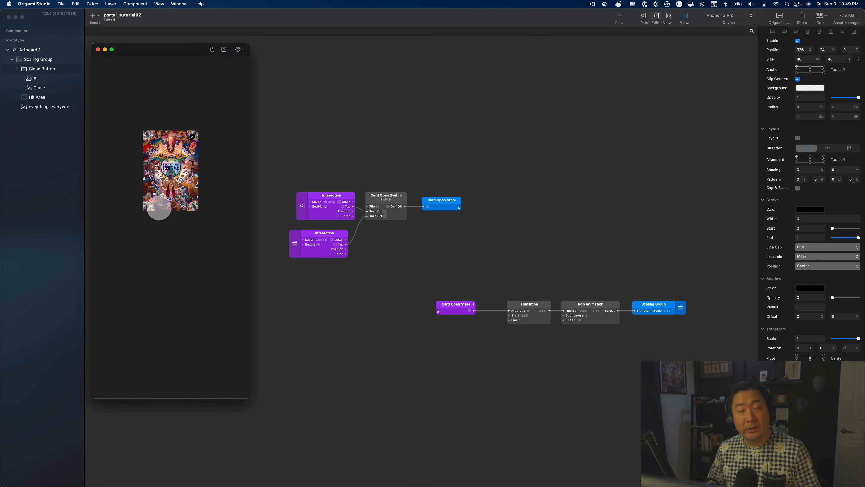
left_click(194, 140)
left_click(232, 74)
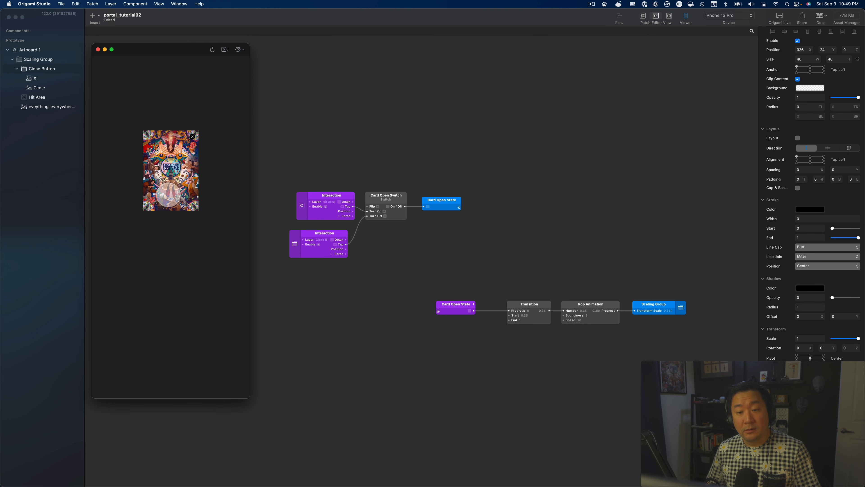
left_click(168, 194)
left_click(232, 73)
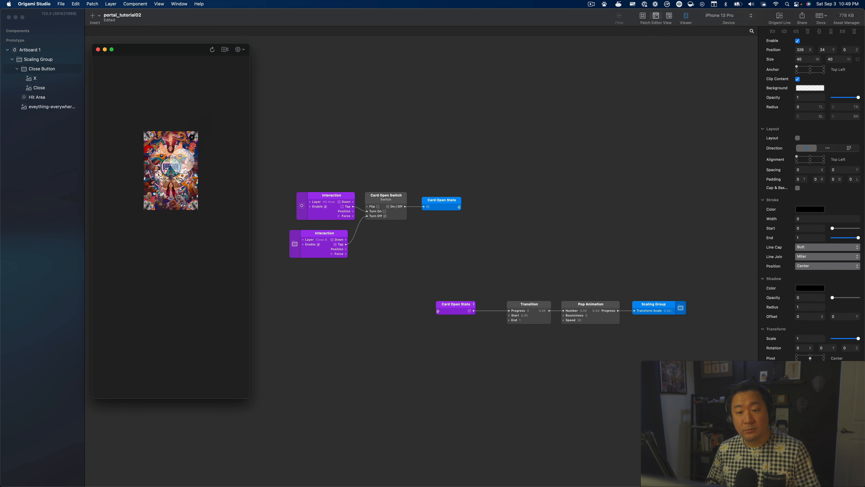
left_click(170, 191)
left_click(233, 74)
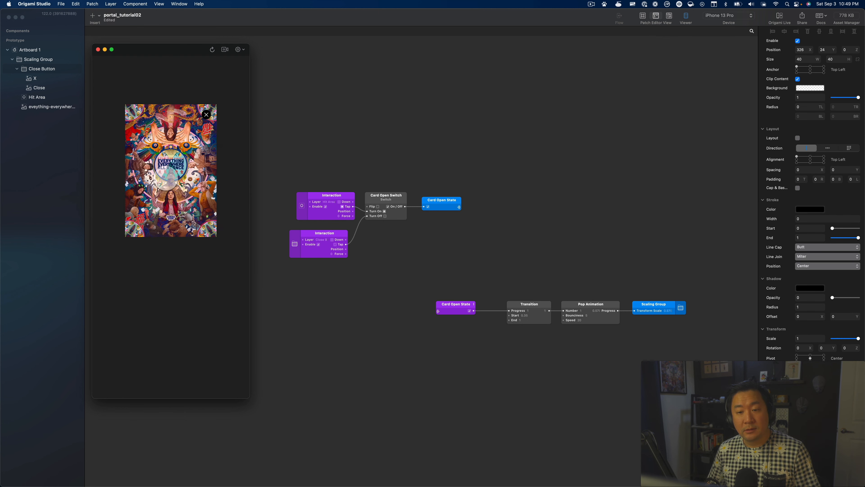
left_click(196, 160)
left_click(233, 74)
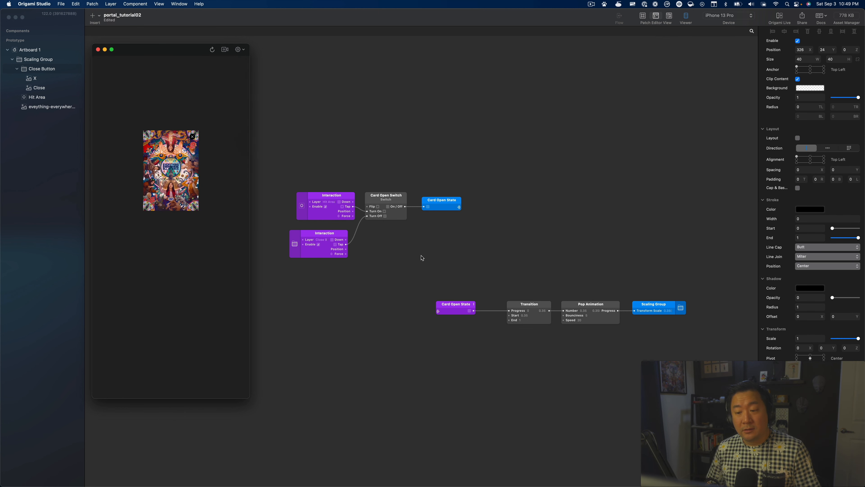
Step: Align the Close Button's Interaction patch directly under the Hit Area's, and retest opening and closing the card
left_click_drag(326, 238, 338, 232)
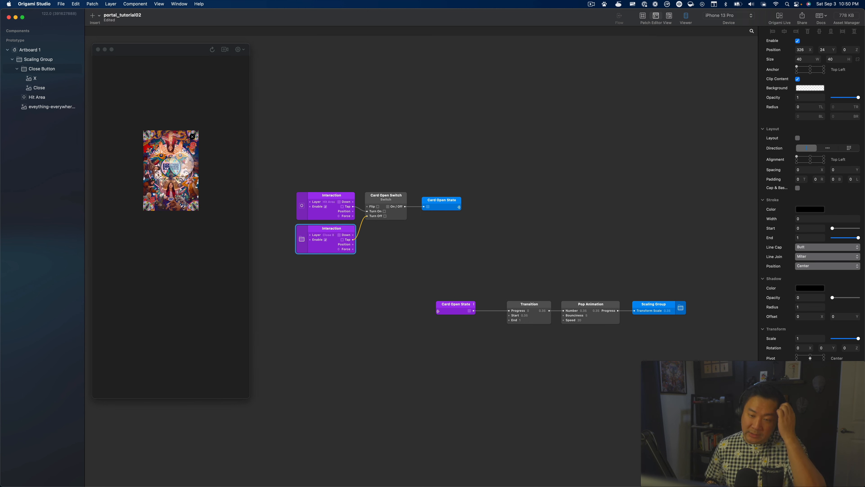
left_click(185, 162)
left_click(185, 162)
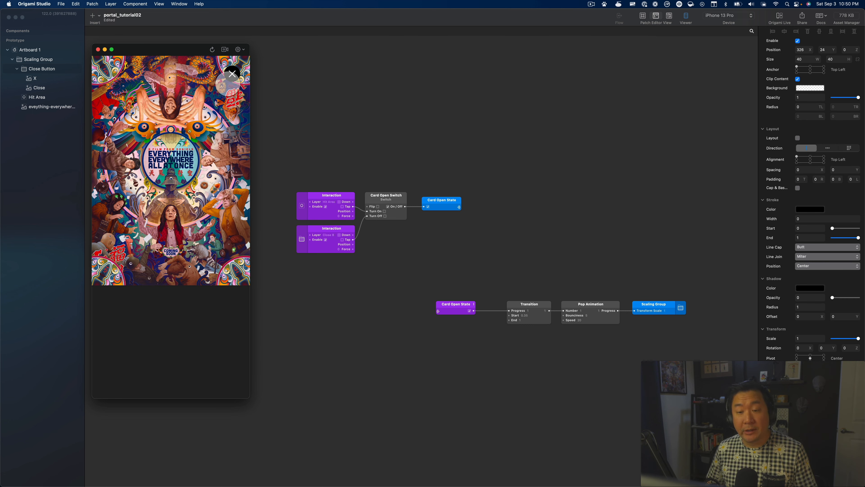
left_click(232, 75)
left_click(189, 143)
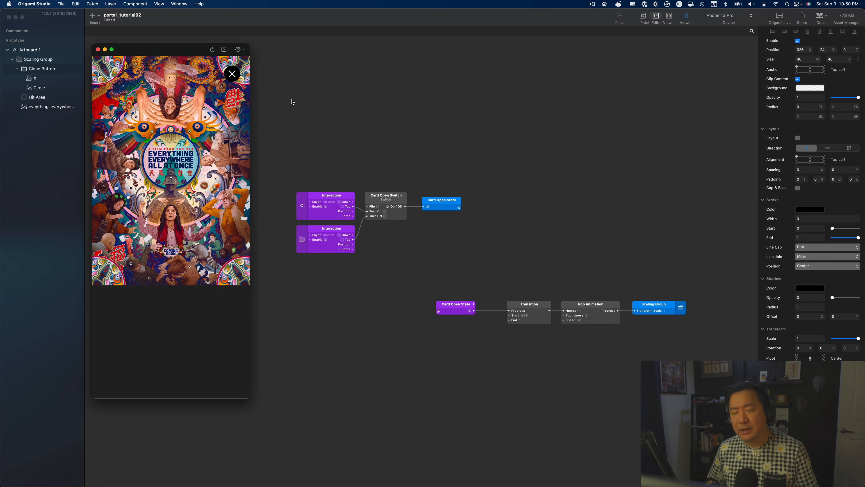
Step: Move the Card Open State receiver closer to its Transition patch and place a duplicate of the receiver below it
scroll(353, 124, "down", 5)
scroll(352, 124, "right", 5)
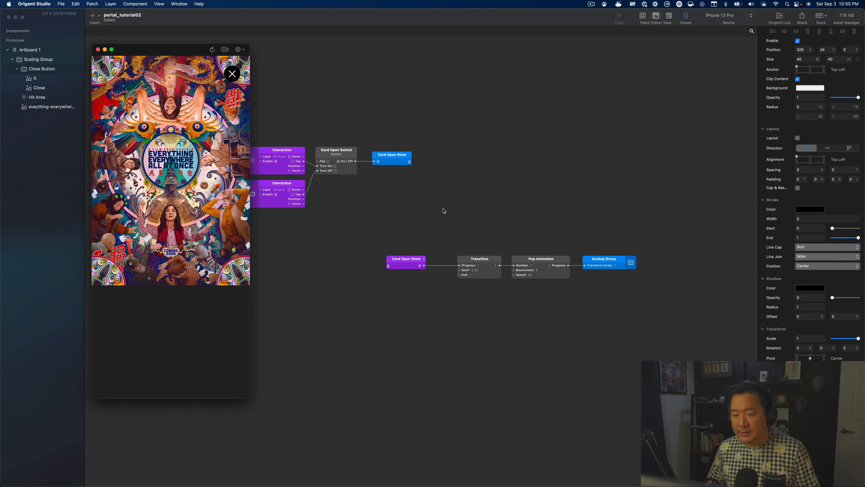
left_click_drag(405, 263, 429, 261)
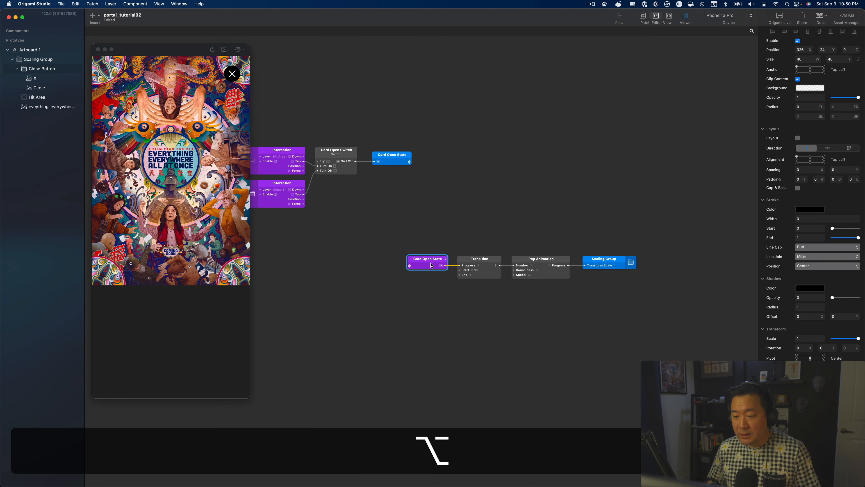
left_click_drag(431, 268, 428, 323, "alt+shift")
left_click(491, 331)
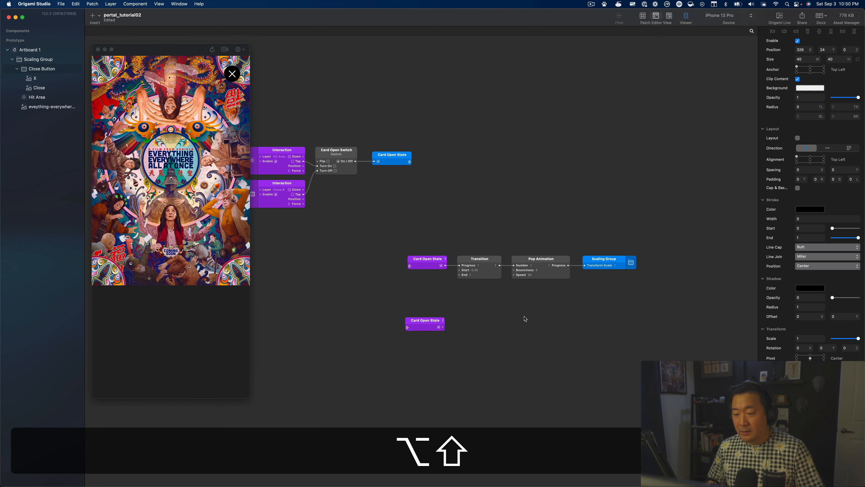
scroll(507, 289, "down", 3)
scroll(507, 289, "right", 3)
scroll(451, 308, "up", 2)
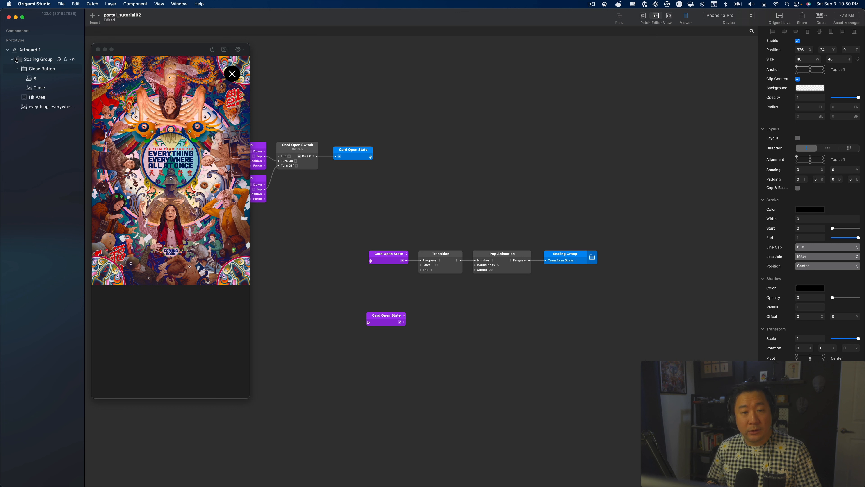
Step: Add an Opacity patch for the Close Button group and place it in line with the duplicated Card Open State receiver
left_click(35, 72)
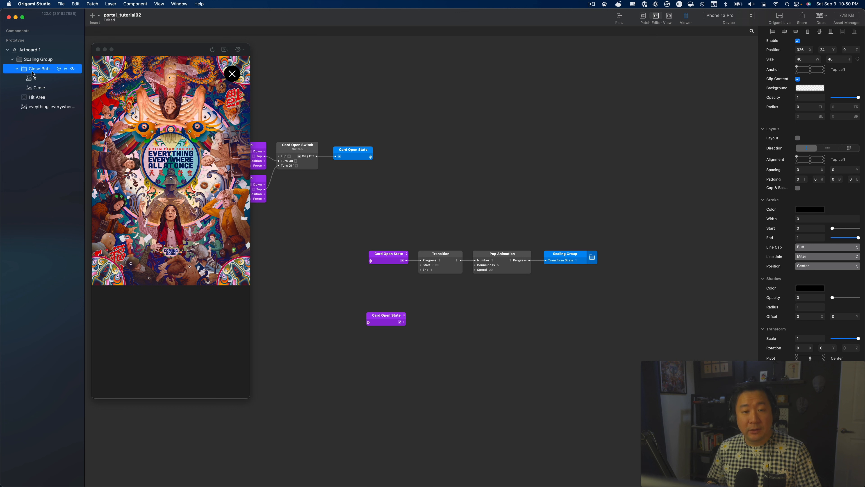
left_click(764, 99)
left_click_drag(446, 259, 568, 322)
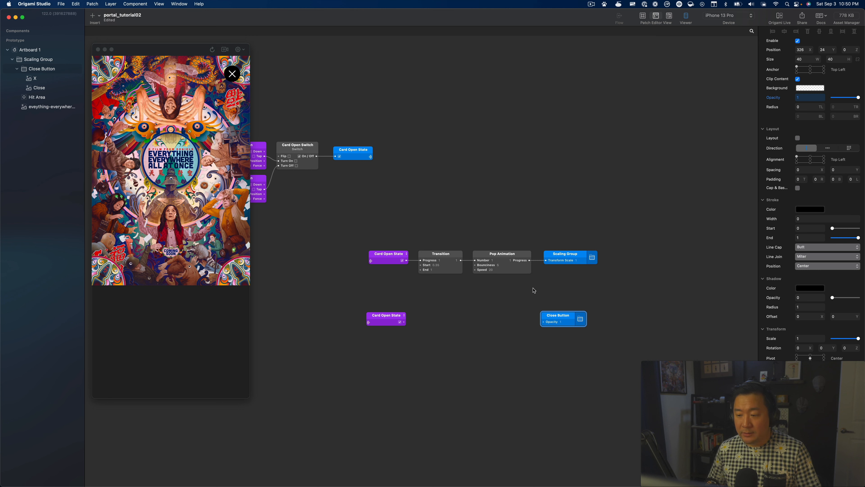
Step: Collapse the Close Button group, reorder Hit Area above it, and line up the Close Button patch under the Scaling Group patch
left_click(16, 69)
mouse_move(32, 78)
left_mouse_down()
mouse_move(28, 63)
mouse_move(25, 72)
left_mouse_up()
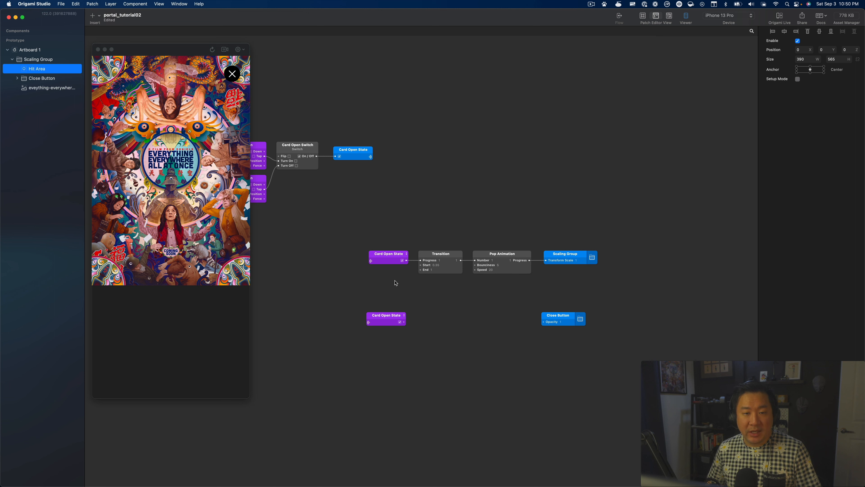
left_click_drag(559, 315, 563, 316)
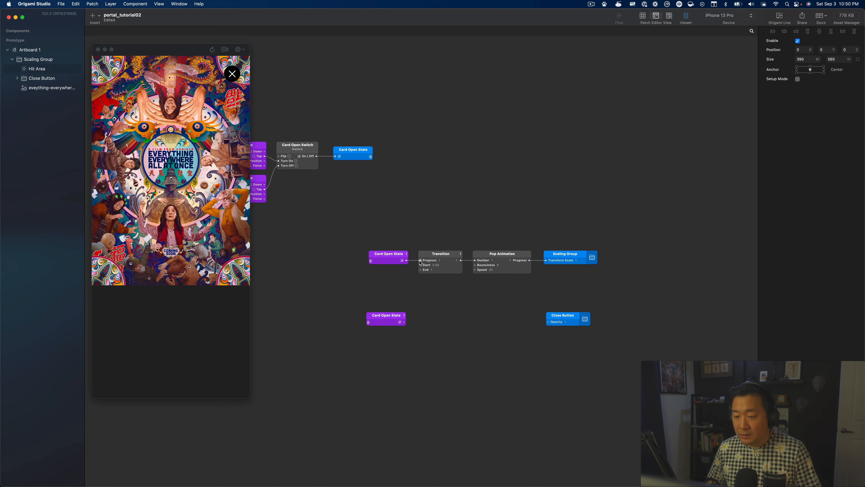
Step: Duplicate the Transition patch into the lower row, set its Start to 0, and feed its Progress from the lower Card Open State
left_click_drag(442, 259, 440, 315)
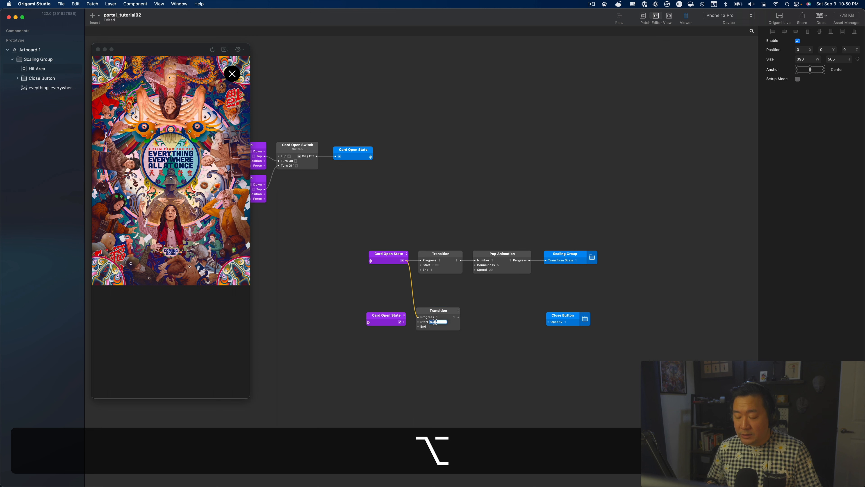
left_click(448, 356)
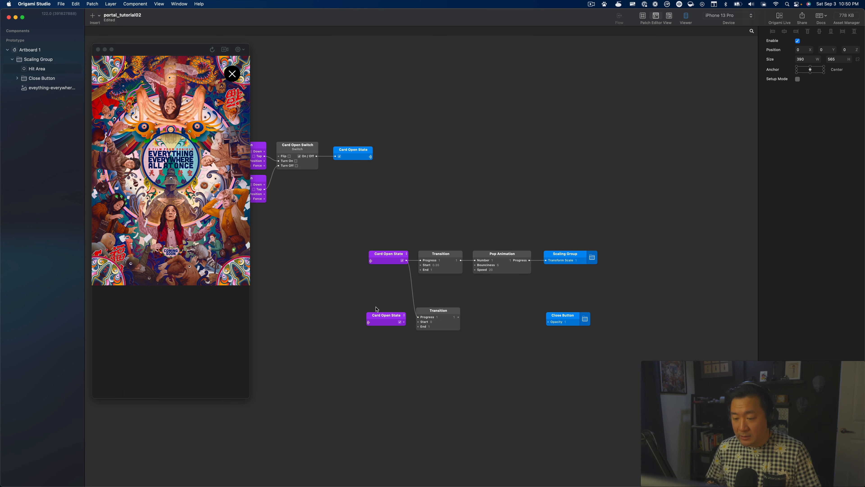
left_click_drag(403, 322, 444, 316)
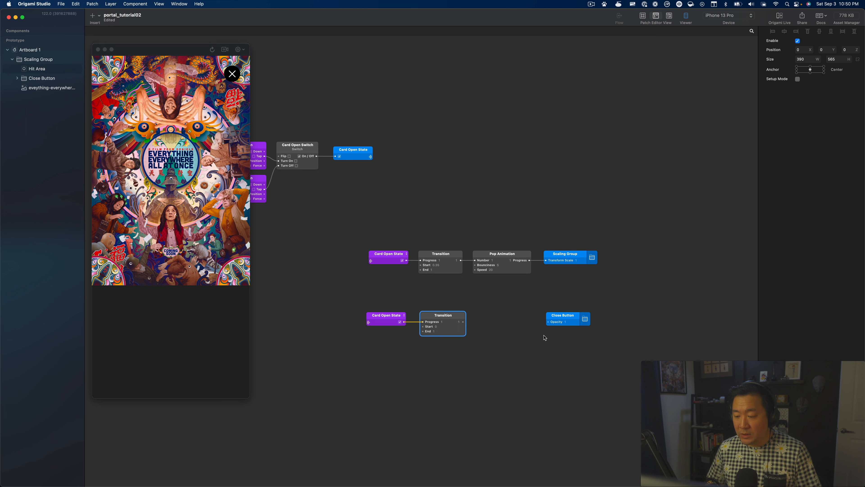
Step: Add a Classic Animation patch between Transition and Close Button, with a duration of 0.2 s and a Quadratic curve
double_click(509, 326)
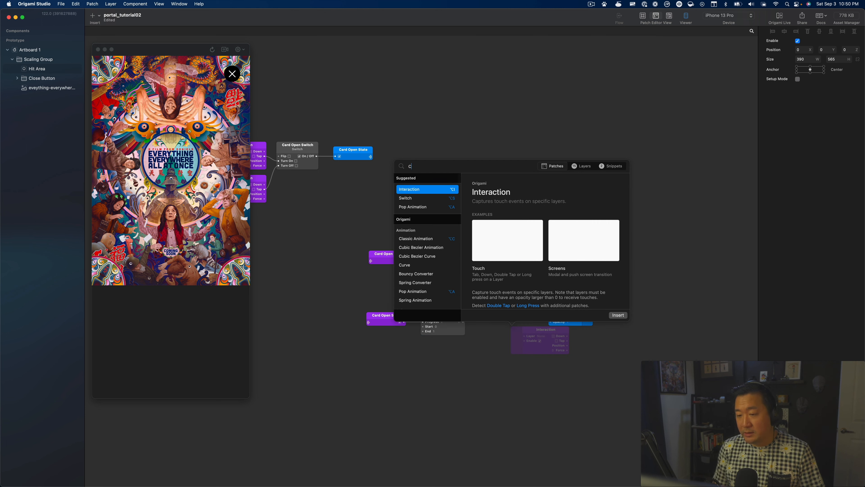
type("classic")
key("Return")
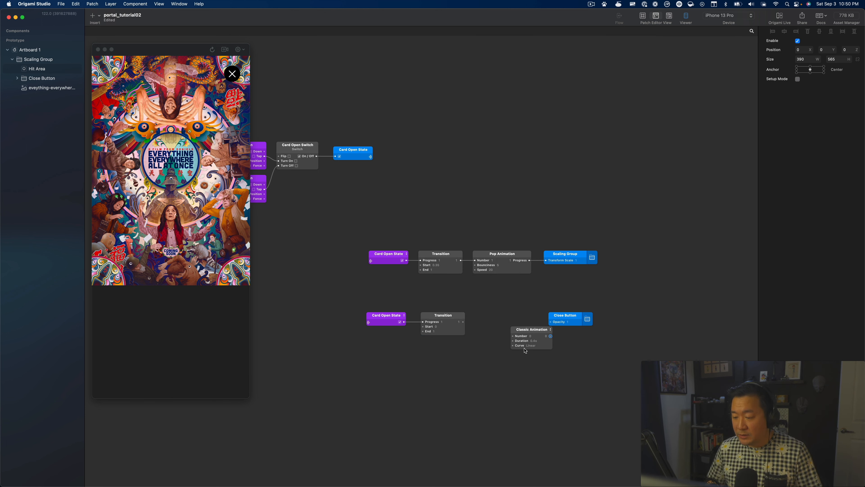
type(".2")
key("Return")
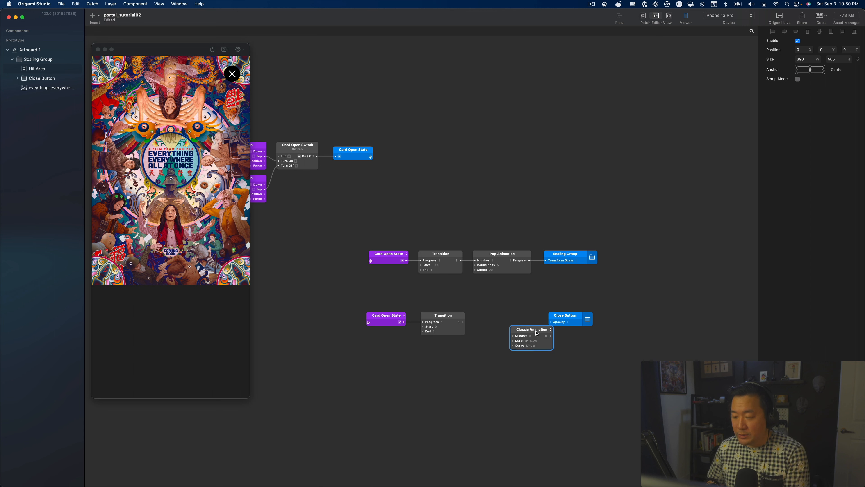
left_click_drag(536, 333, 514, 320)
left_click(510, 331)
left_click(531, 360)
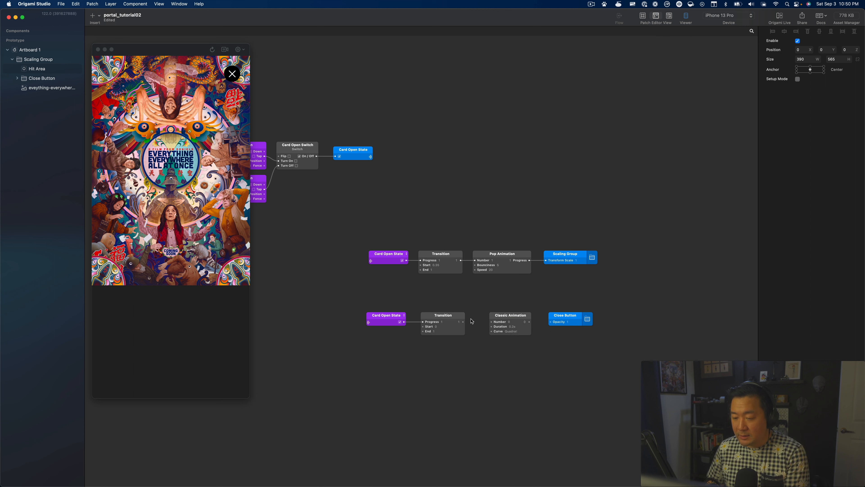
Step: Connect the lower Transition through Classic Animation to the Close Button's Opacity, and tidy the row's spacing
left_click_drag(510, 316, 501, 315)
left_click_drag(520, 321, 550, 322)
left_click_drag(565, 315, 562, 315)
Step: Test in the viewer how the close button fades and responds as the card opens and closes
left_click(231, 147)
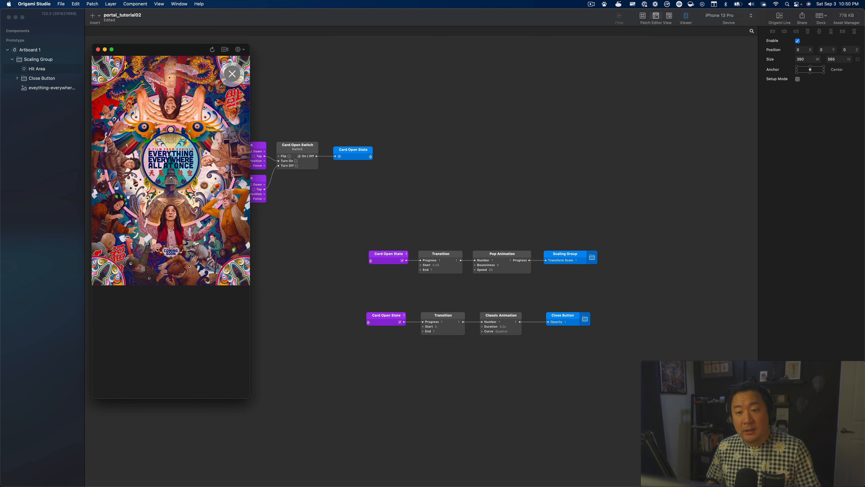
left_click(233, 74)
left_click(233, 74)
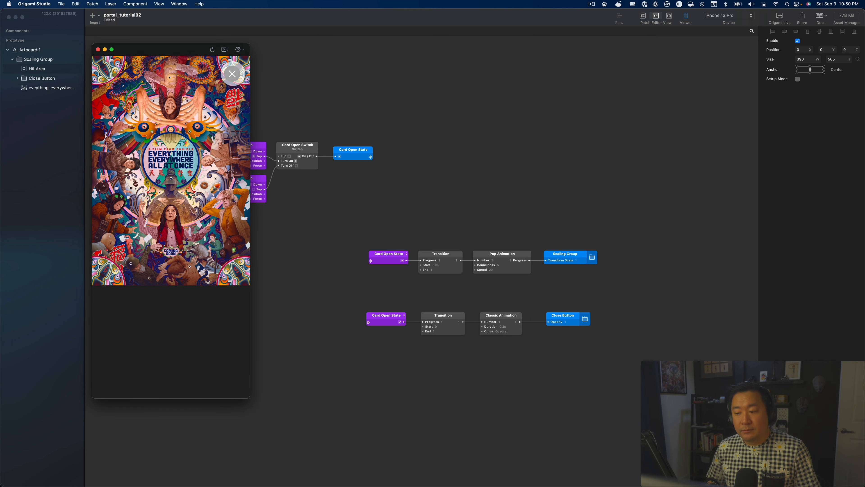
left_click(233, 74)
scroll(404, 218, "left", 5)
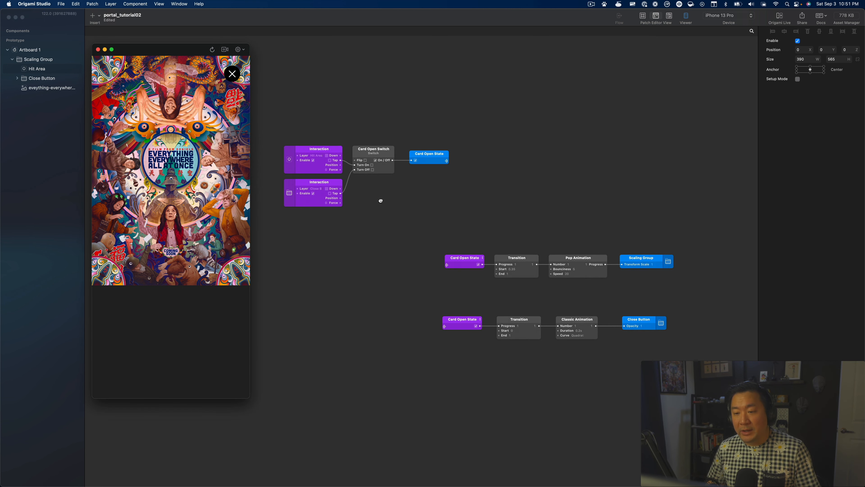
scroll(371, 217, "right", 3)
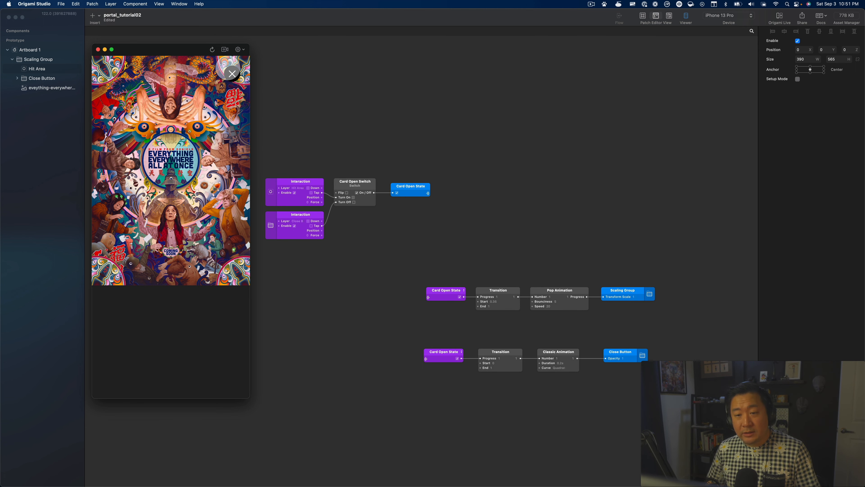
left_click(232, 74)
Step: Add an Enable patch for the Hit Area layer and place it above the Card Open State patch
left_click(52, 69)
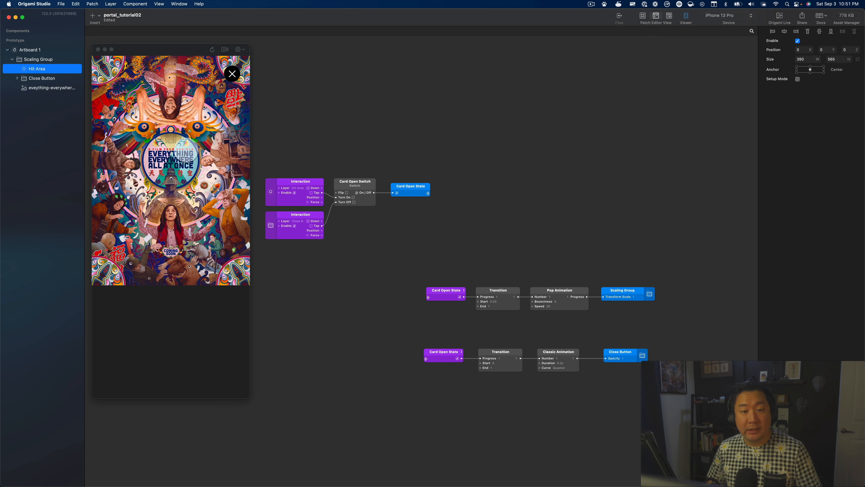
scroll(432, 174, "up", 3)
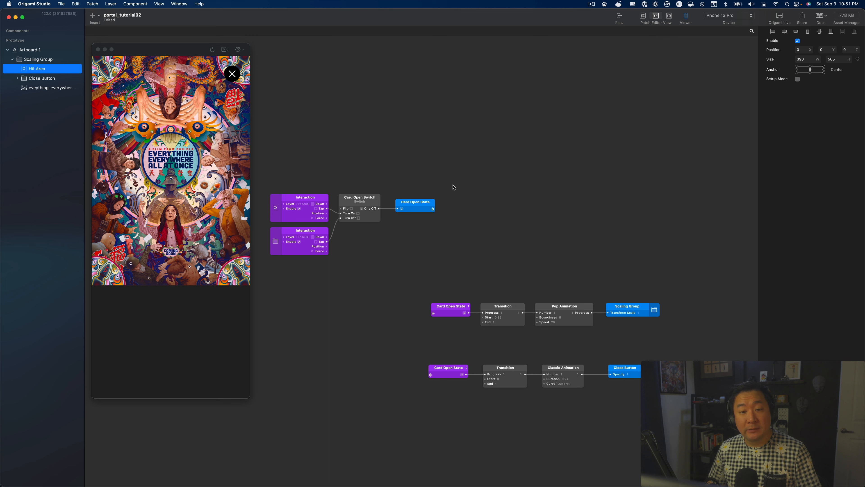
left_click(765, 41)
left_click_drag(440, 251, 458, 133)
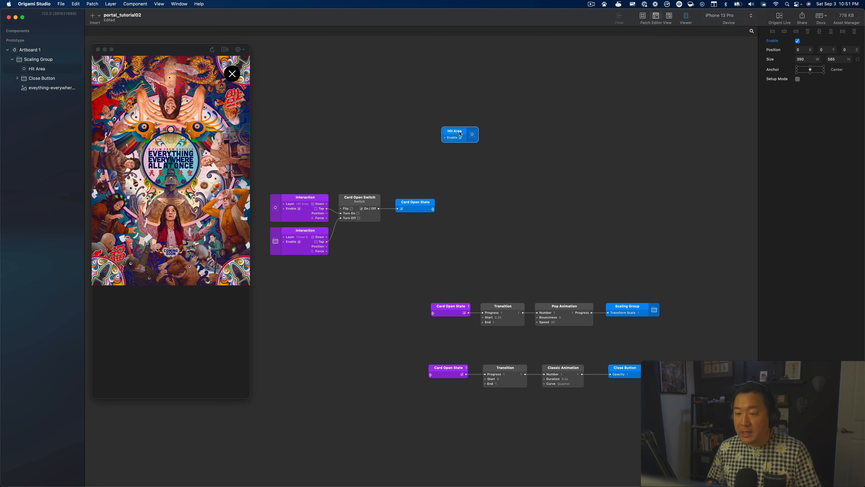
Step: Place a copy of the Card Open State patch beside Hit Area and connect it through a Not patch to Hit Area's Enable
scroll(486, 361, "left", 5)
scroll(486, 361, "up", 5)
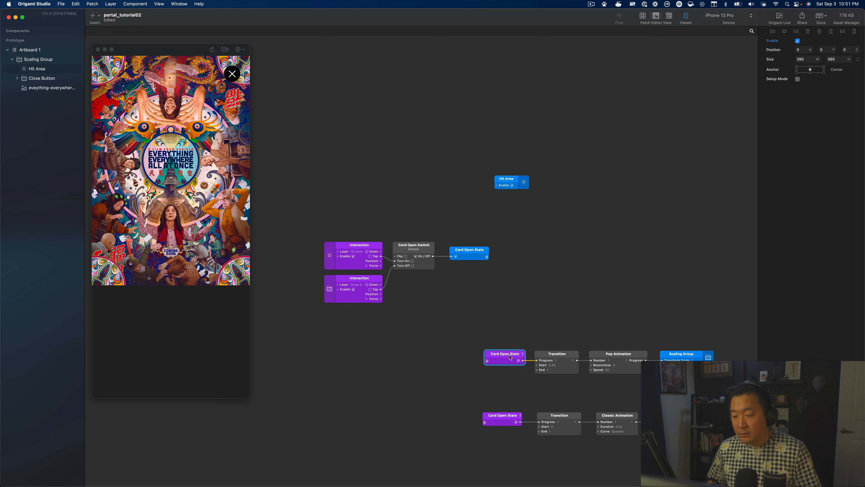
left_click_drag(486, 361, 408, 183)
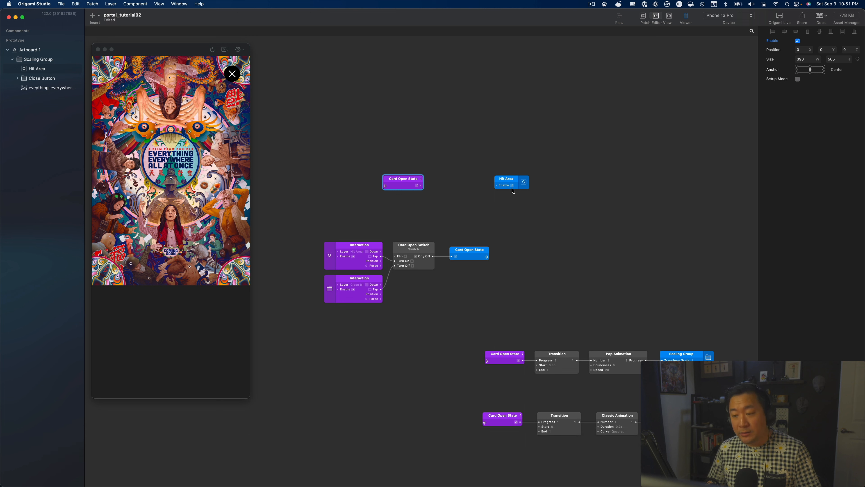
double_click(434, 186)
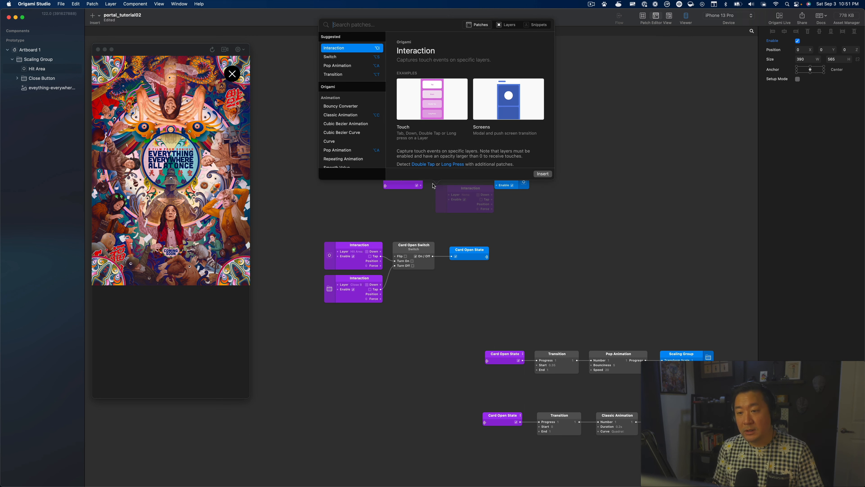
type("no")
key("Return")
Step: Test in the viewer how the poster opens on tap and closes with the close button, with Hit Area driven by Not
left_click(233, 74)
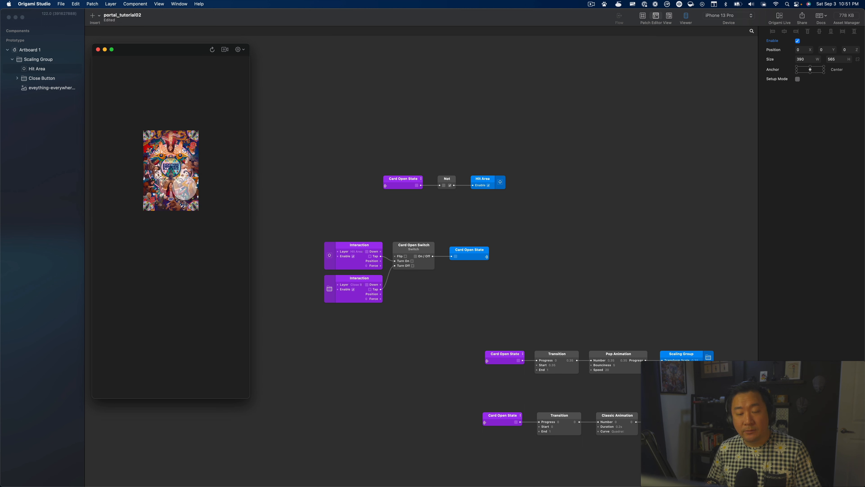
key("super+t")
left_click(179, 184)
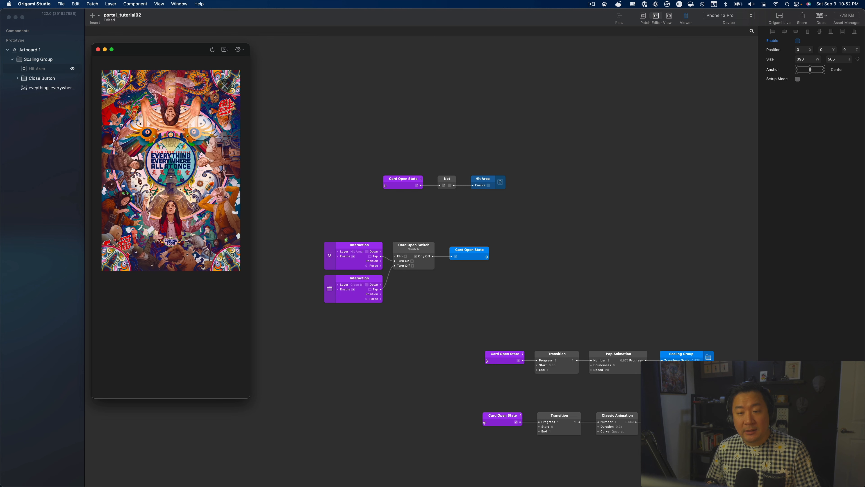
key("super+t")
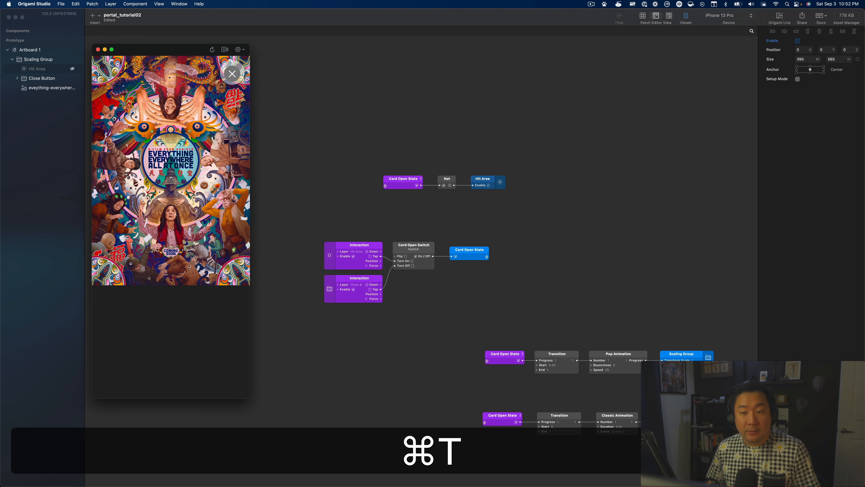
left_click(233, 73)
left_click(176, 159)
left_click(233, 72)
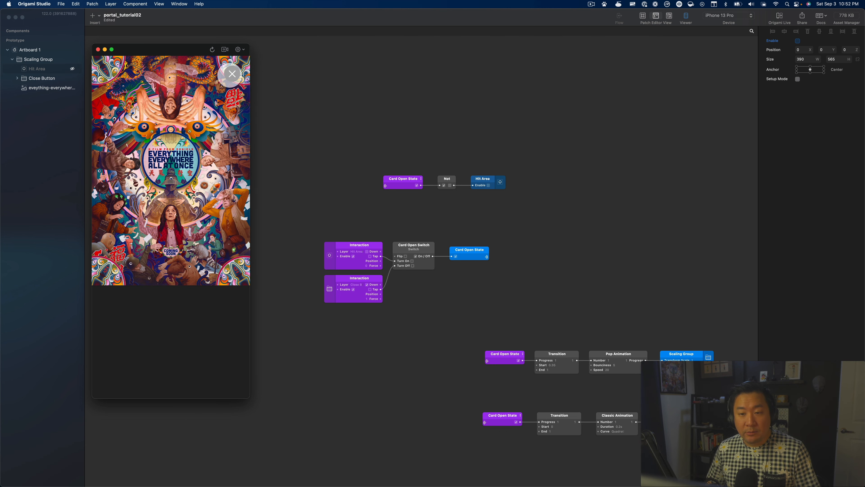
left_click(173, 163)
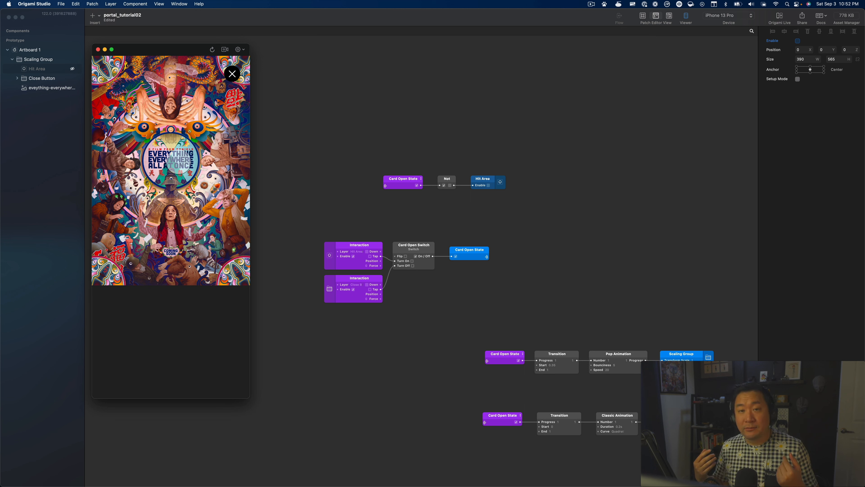
left_click(232, 73)
left_click(155, 136)
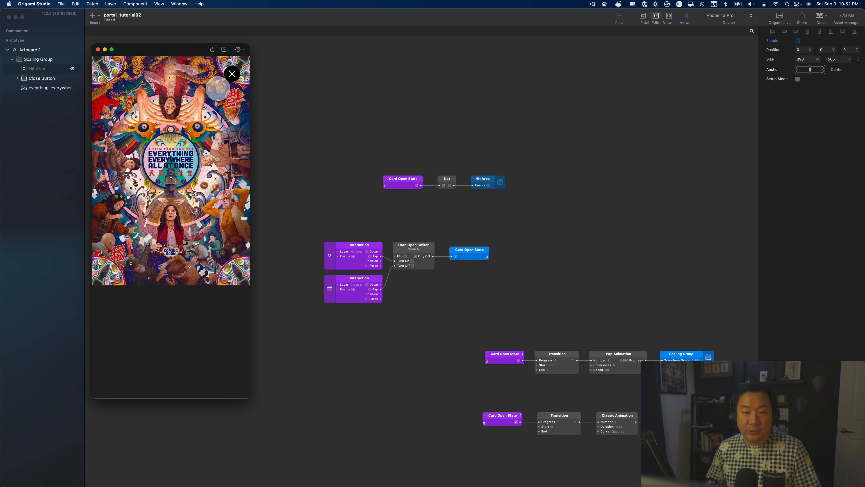
left_click(232, 73)
left_click(184, 144)
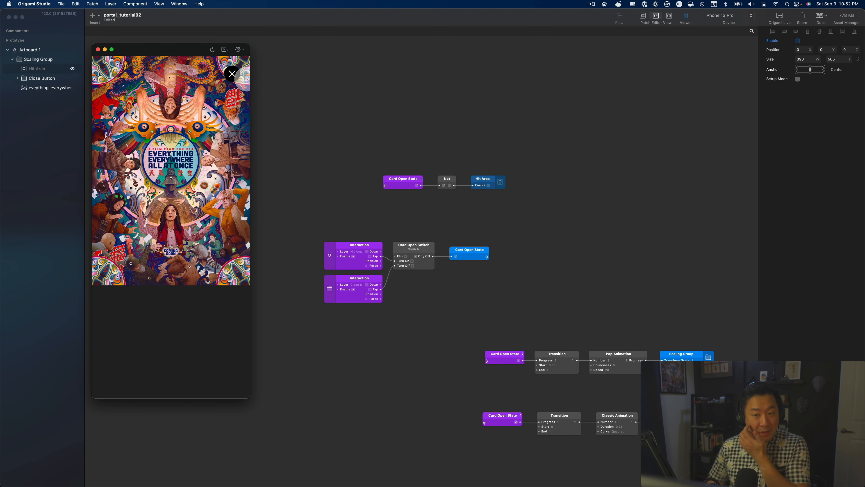
Step: Import EEAAO Content.png from the 03 - Movies folder and place its layer beneath the poster image in Scaling Group
key("super+Tab")
left_click_drag(546, 288, 165, 288)
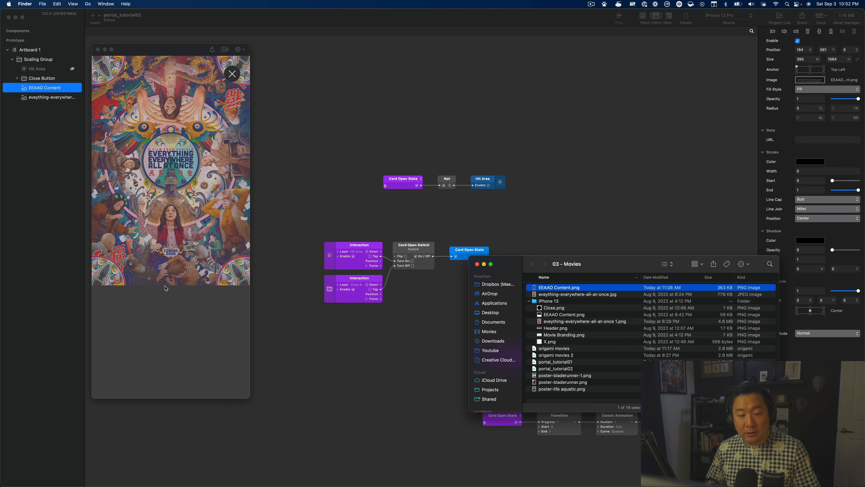
left_click(165, 288)
mouse_move(48, 90)
left_mouse_down()
mouse_move(48, 107)
mouse_move(43, 99)
left_mouse_up()
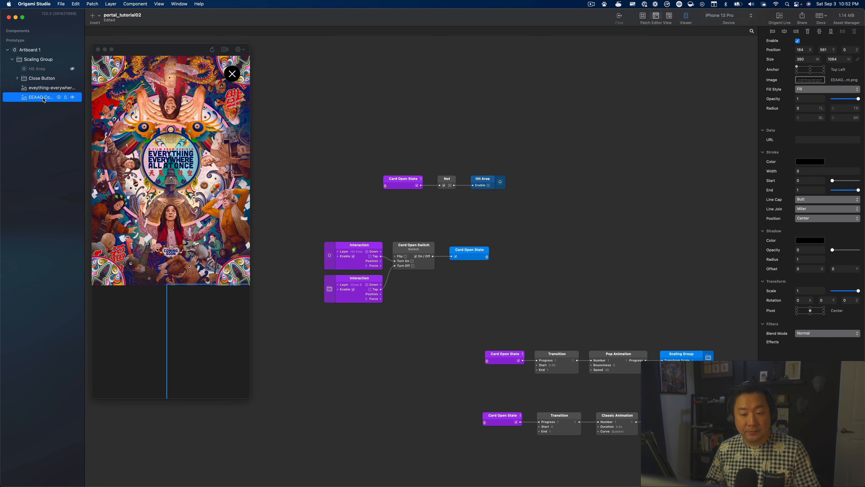
Step: Turn off Clip Content on Scaling Group, and give the EEAAO Content layer an X position of 0 and a Top Center anchor
left_click(37, 61)
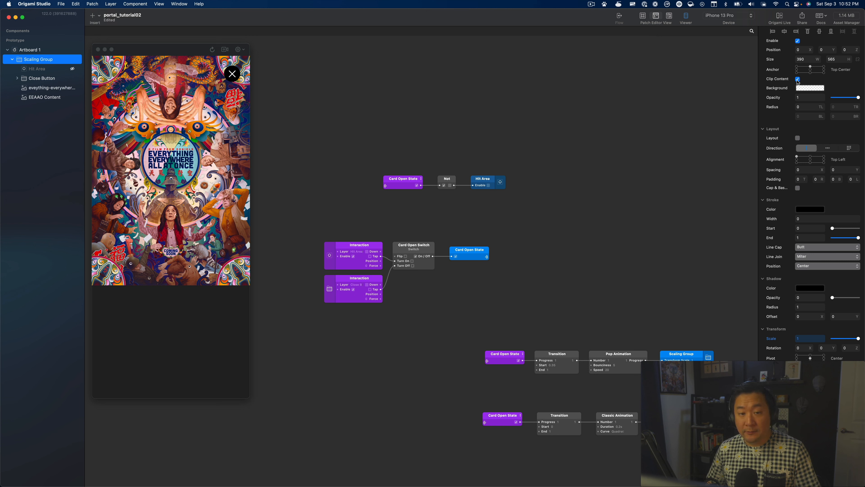
left_click(798, 79)
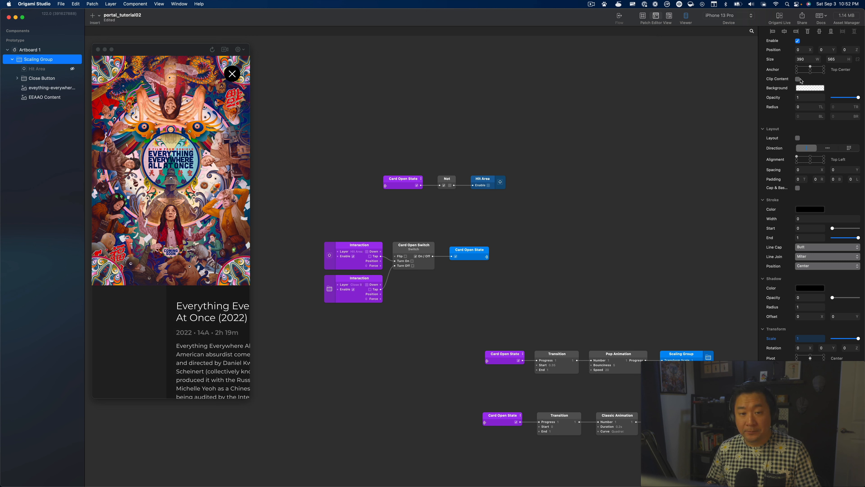
left_click(33, 98)
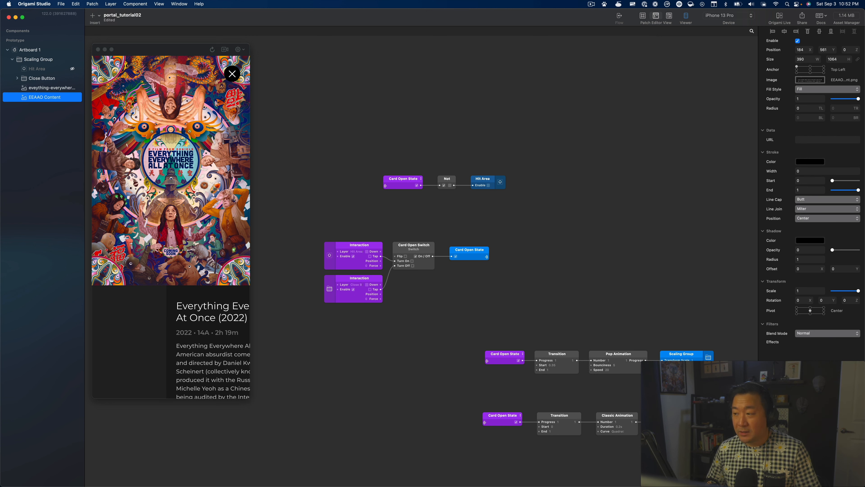
left_click(800, 50)
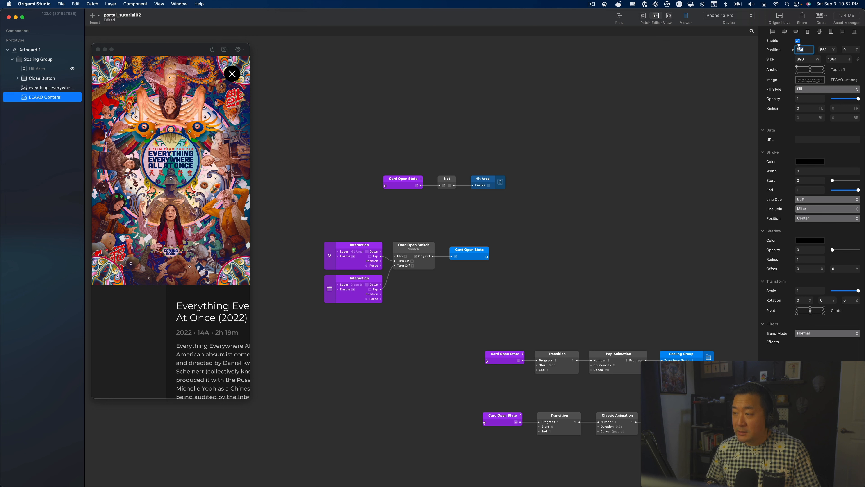
type("0")
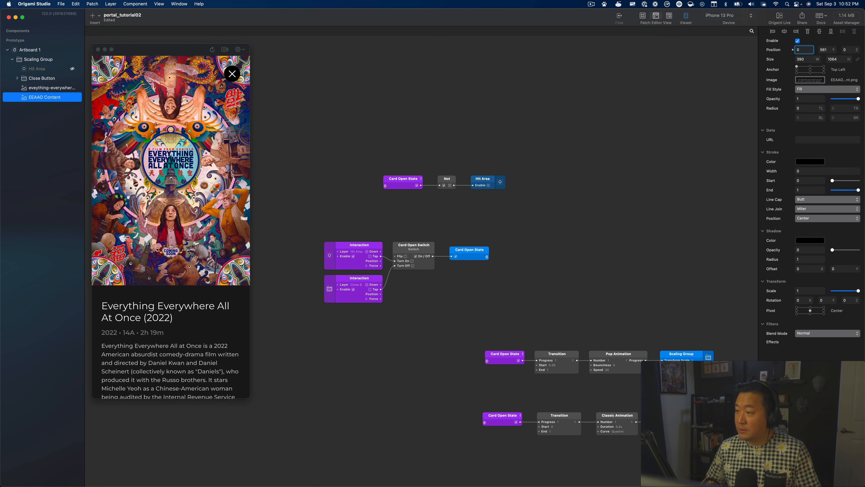
left_click(809, 67)
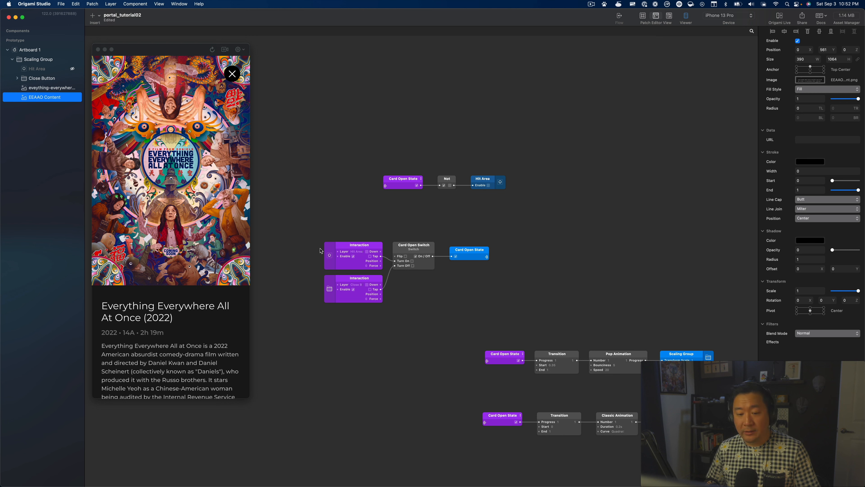
Step: Test in the viewer how the movie text scales together with the poster as the card closes and opens
left_click(40, 89)
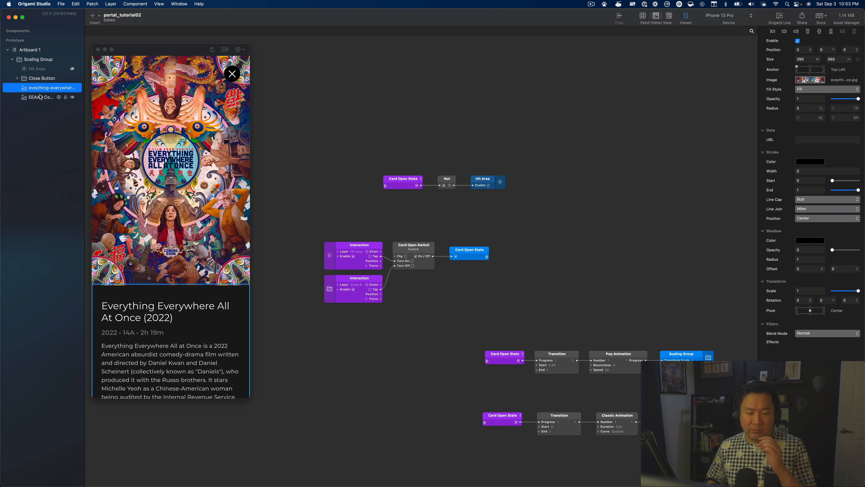
left_click(39, 99)
left_click(233, 74)
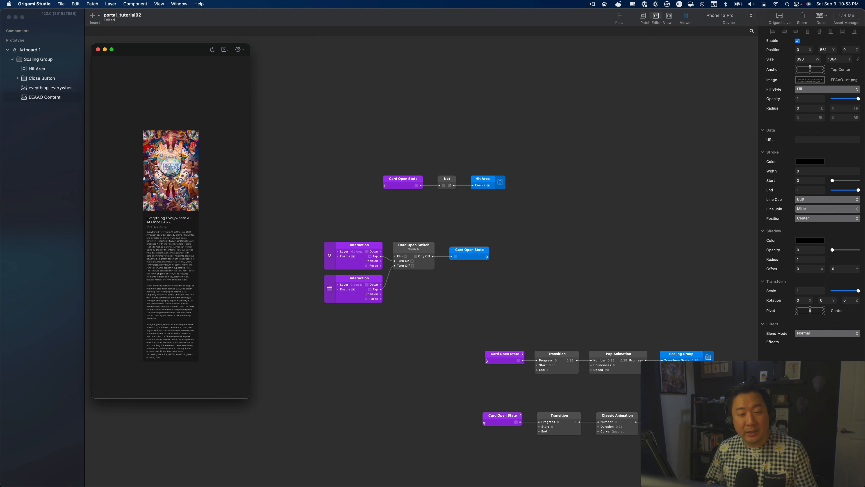
left_click(162, 160)
left_click(232, 74)
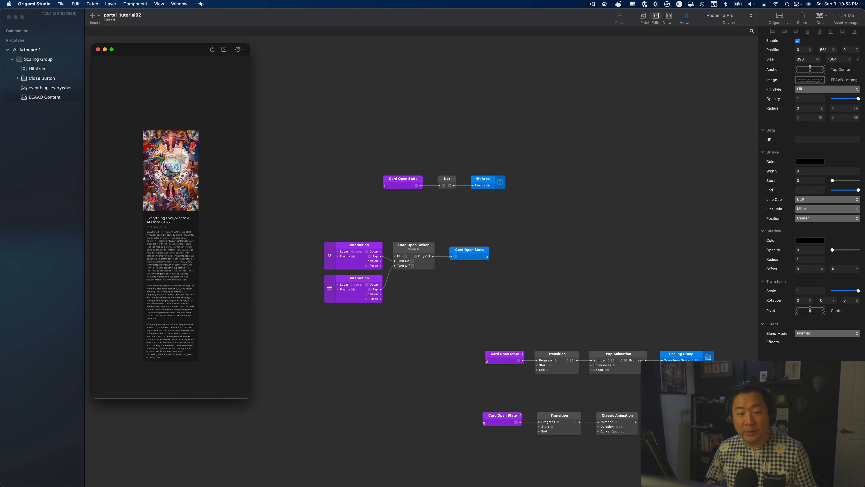
left_click(173, 161)
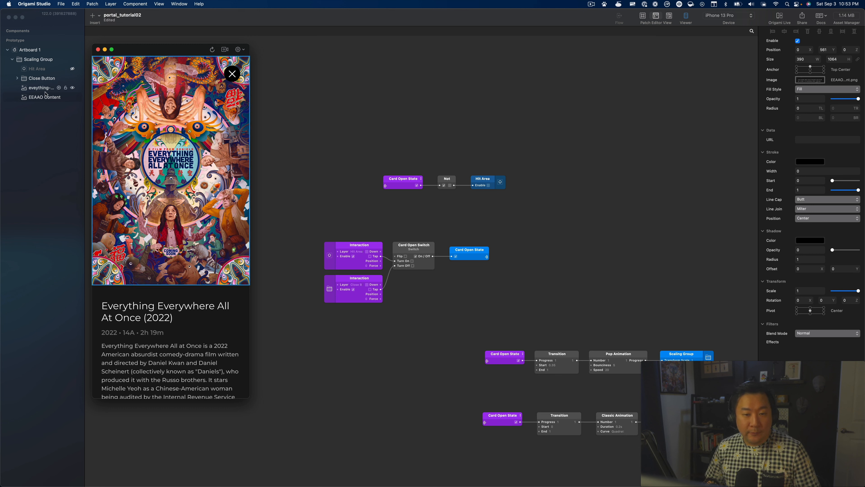
Step: Group the poster image layer inside Scaling Group and name the group Clipping Mask
left_click(33, 61)
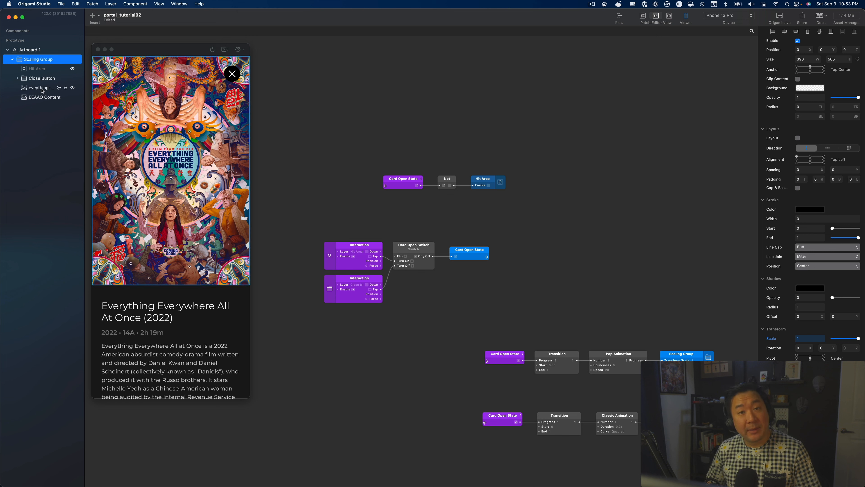
left_click(42, 89)
left_click(43, 98, "shift")
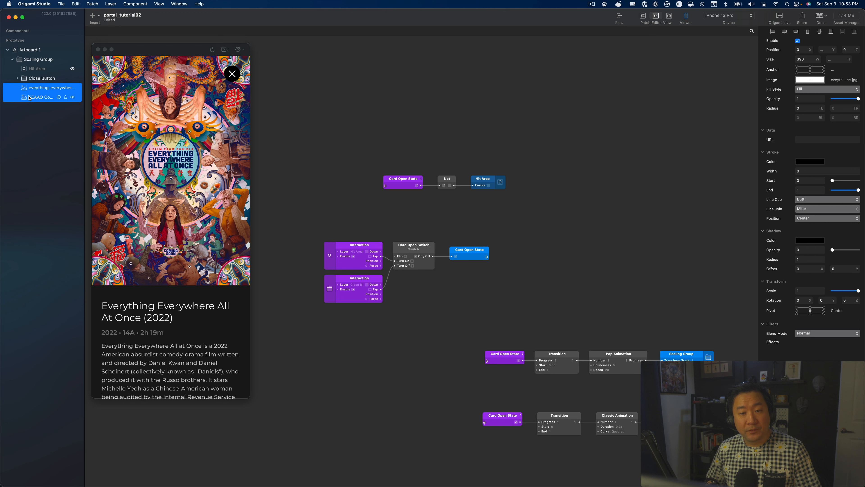
left_click(40, 89)
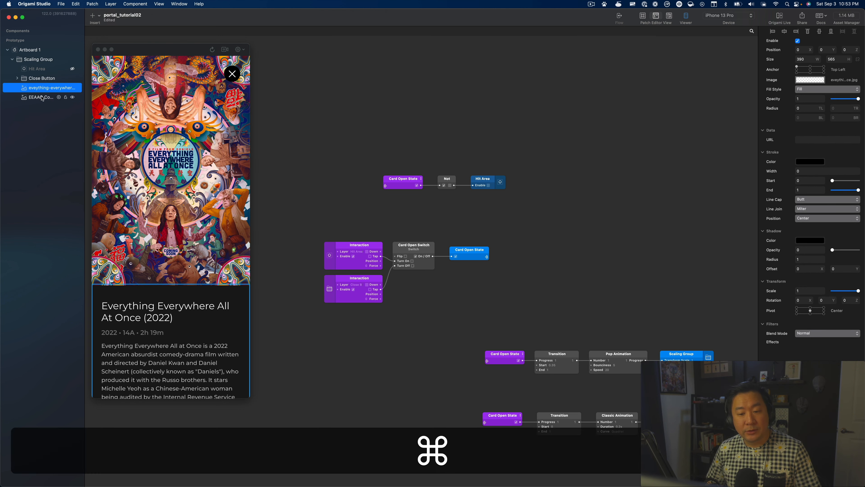
key("super+g")
double_click(40, 89)
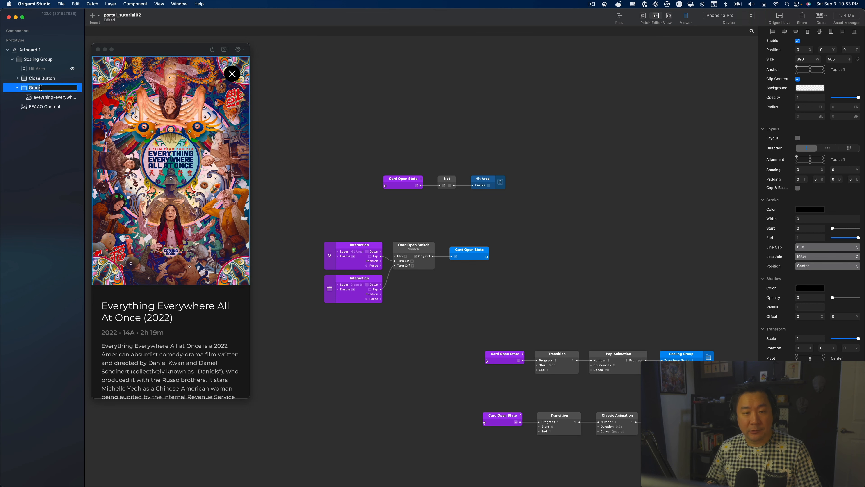
type("Clipping Mask")
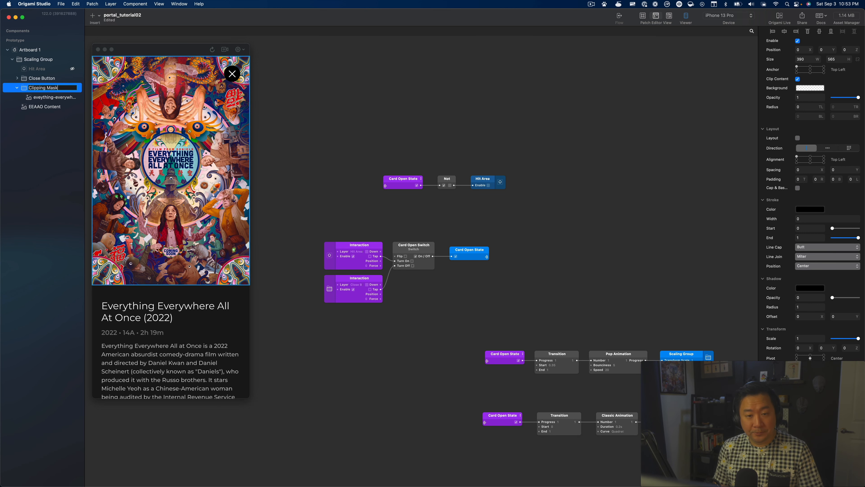
key("Return")
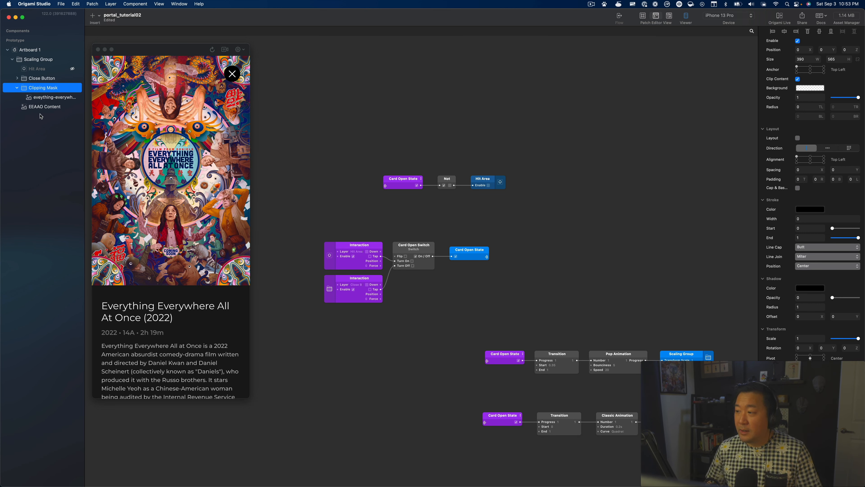
Step: Move the EEAAO Content layer into the Clipping Mask group, below the poster image
left_click(31, 108)
left_click_drag(31, 109, 36, 101)
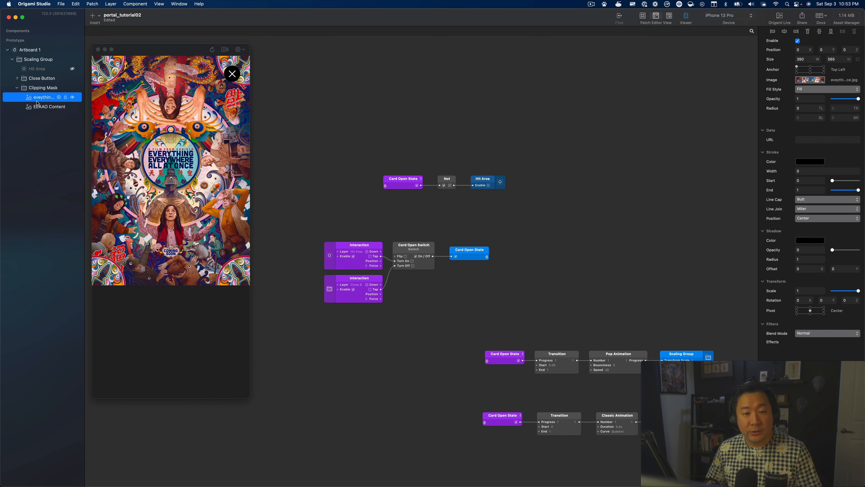
left_click(40, 89)
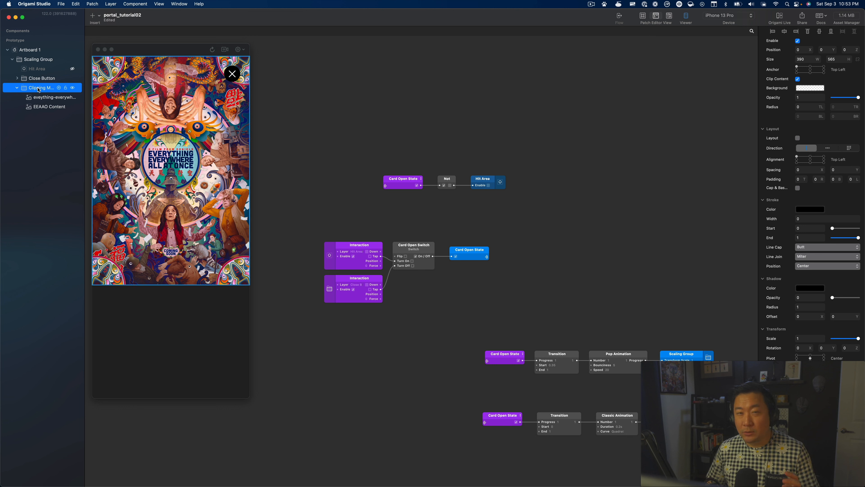
Step: Test closing and opening the card in the viewer with both images inside the Clipping Mask group
scroll(409, 238, "down", 5)
scroll(408, 238, "right", 4)
left_click(221, 78)
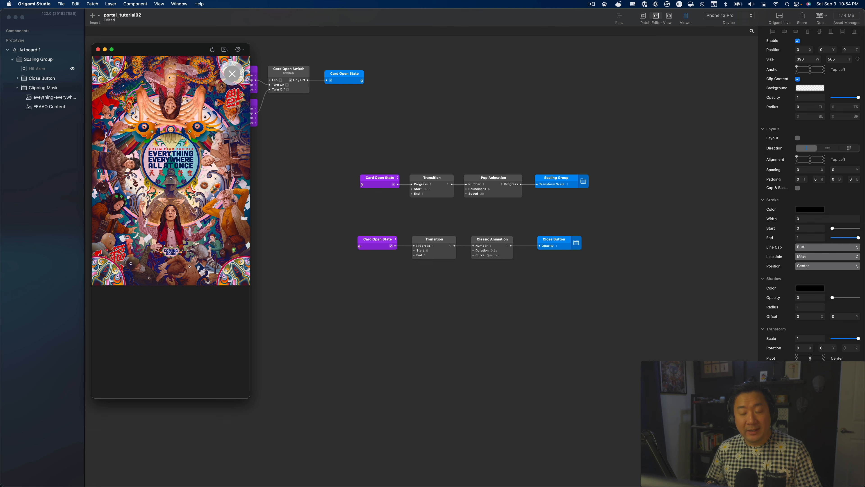
left_click(230, 74)
left_click(175, 154)
Step: Duplicate the Card Open State and Transition patches below the Close Button chain, with Card Open State driving the Transition's Progress
left_click(44, 89)
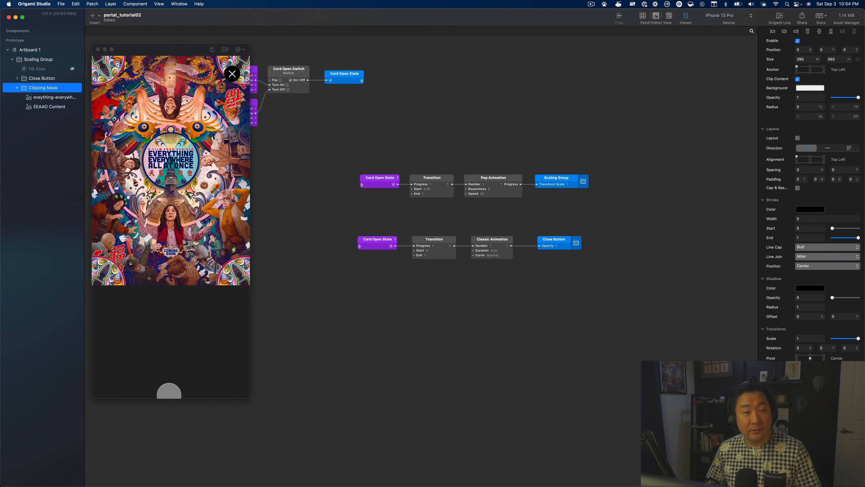
scroll(382, 332, "up", 3)
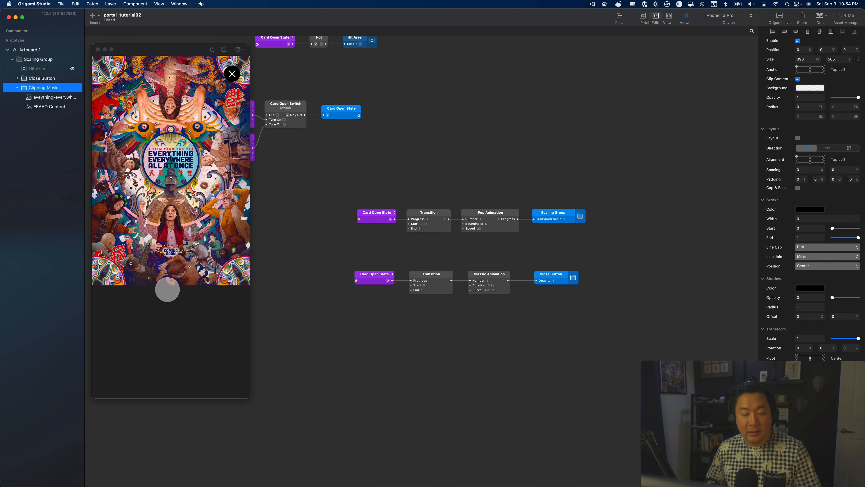
scroll(434, 350, "up", 2)
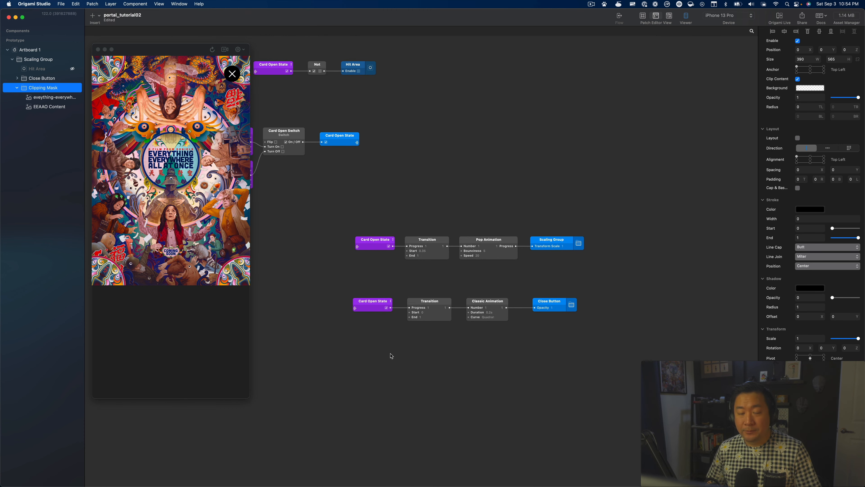
left_click(401, 336)
scroll(406, 300, "down", 2)
left_click(357, 280)
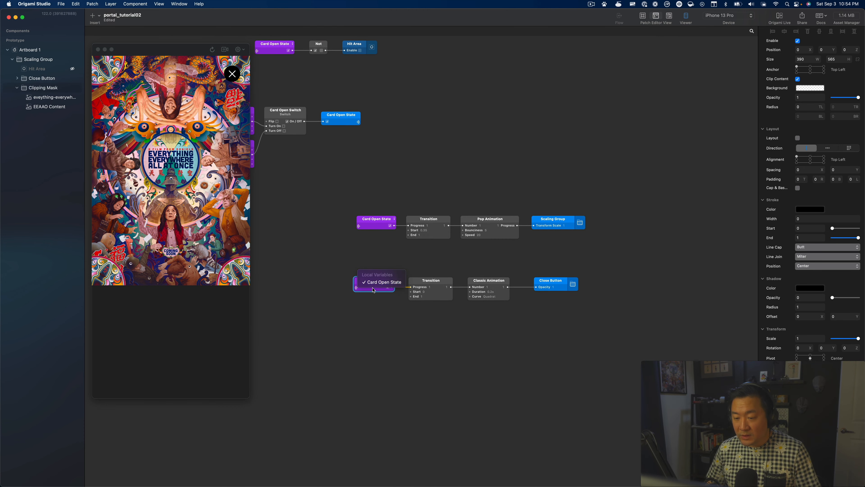
left_click_drag(368, 283, 373, 343)
key("super+z")
left_click(422, 280)
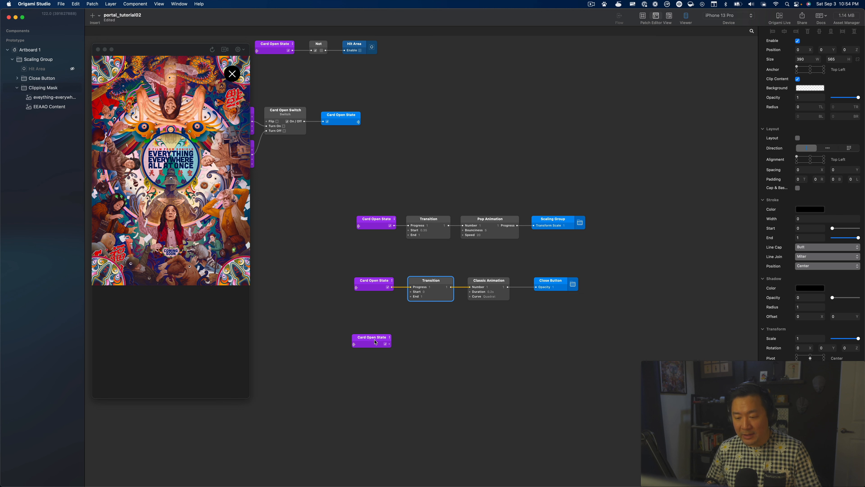
left_click_drag(438, 283, 409, 340)
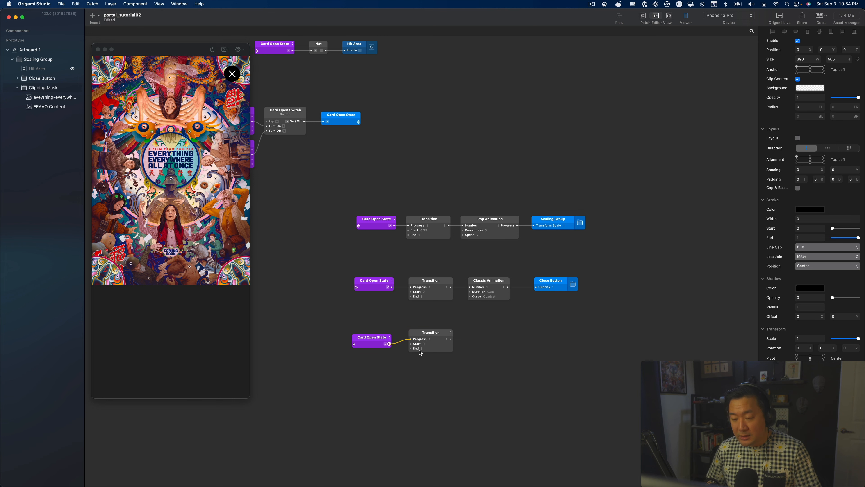
Step: Set the new Transition's Start to the Clipping Mask height of 565 and End to 844, aligning it with Card Open State
left_click(31, 88)
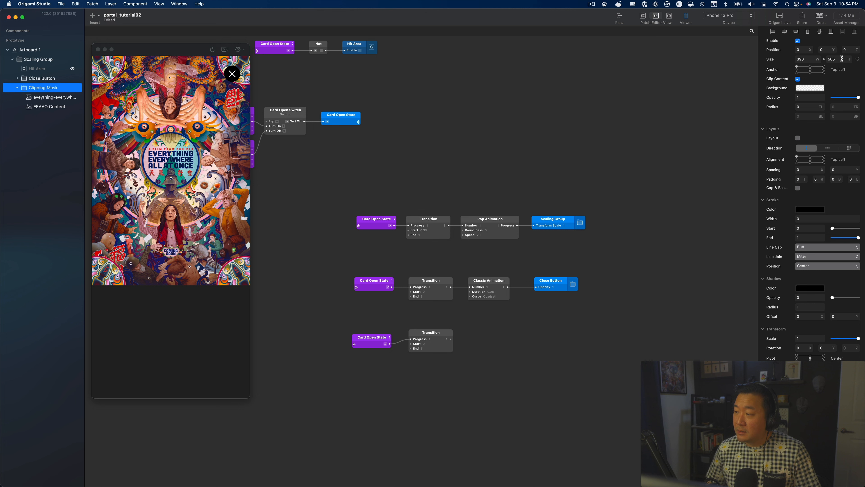
left_click(503, 242)
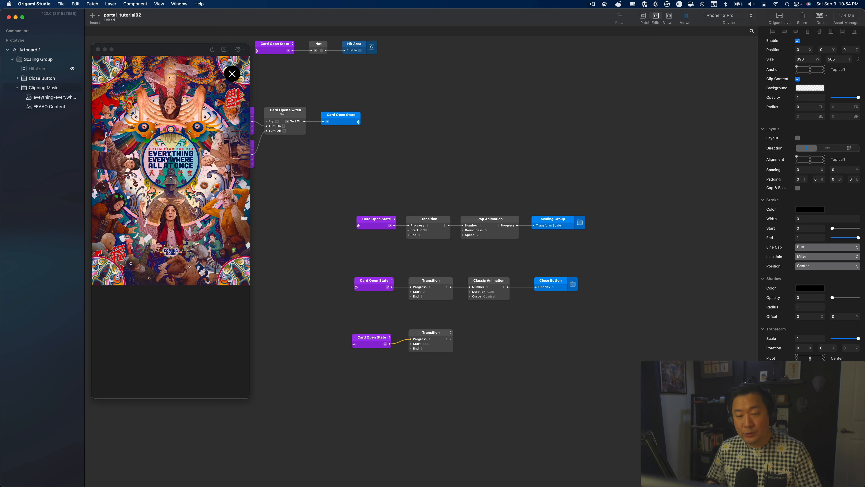
left_click(169, 54)
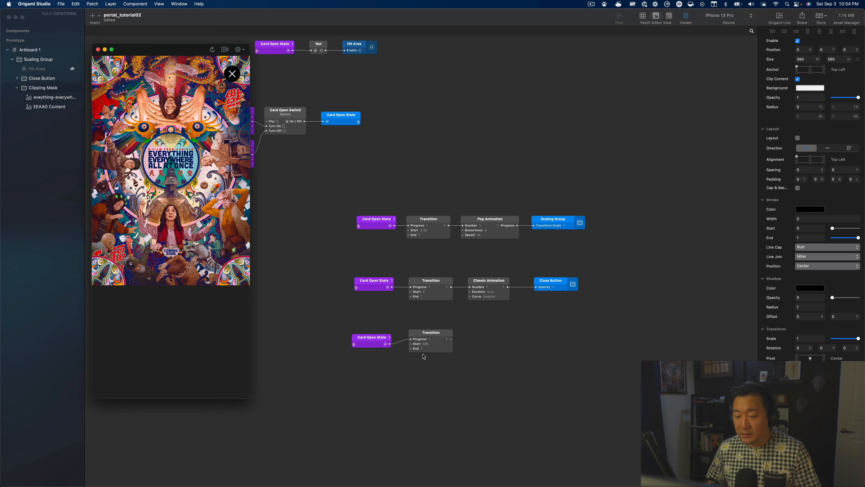
left_click(426, 349)
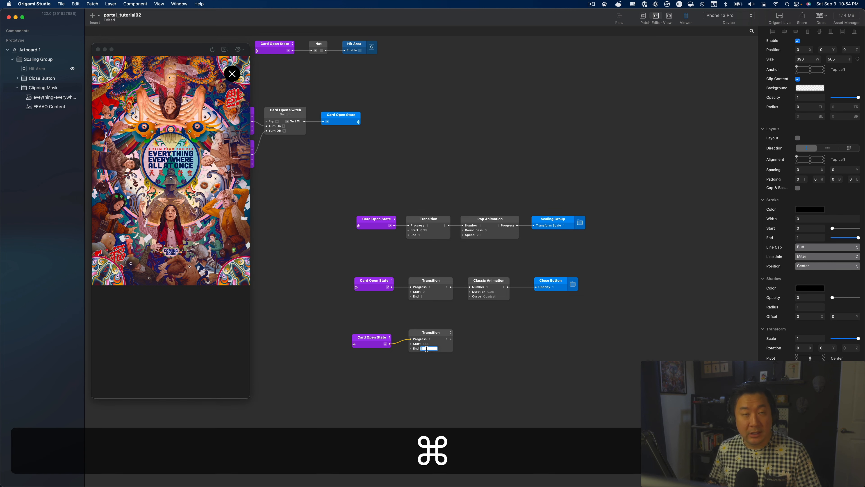
key("super+Tab")
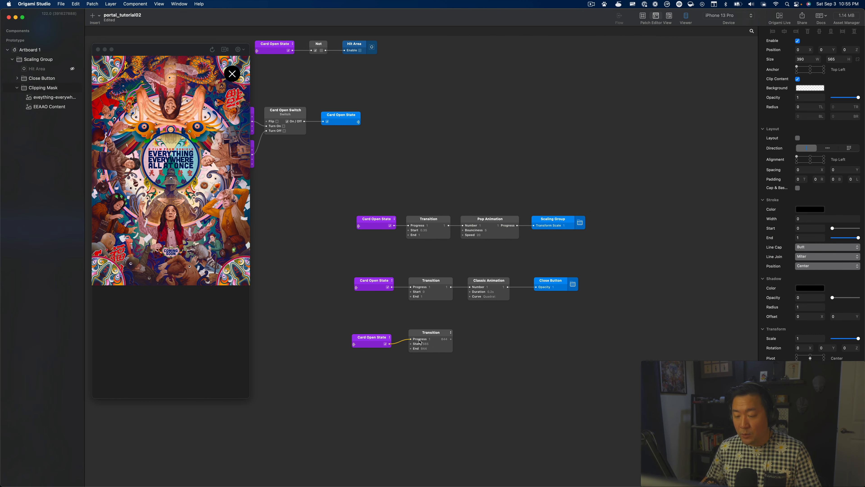
left_click_drag(432, 335, 433, 340)
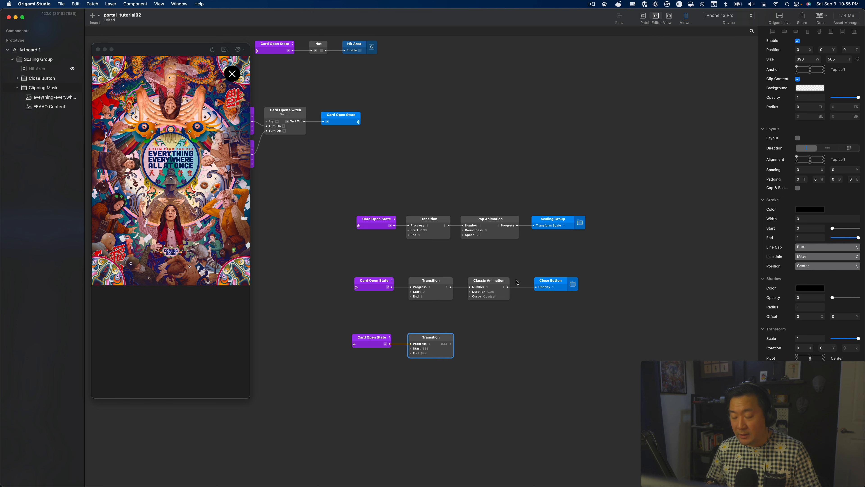
Step: Add a copy of the Classic Animation patch after the new Transition, feed it the Transition's output, and set its curve to Quadratic Out
left_click(501, 283)
left_click_drag(484, 287, 473, 345)
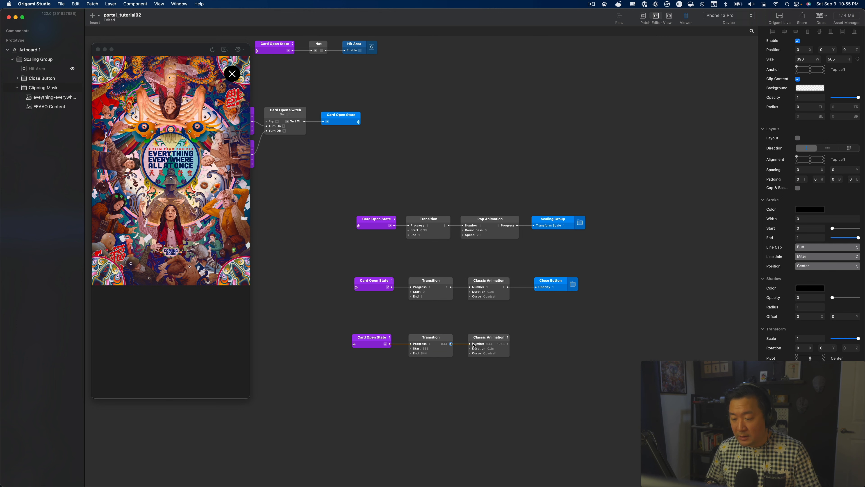
left_click(491, 354)
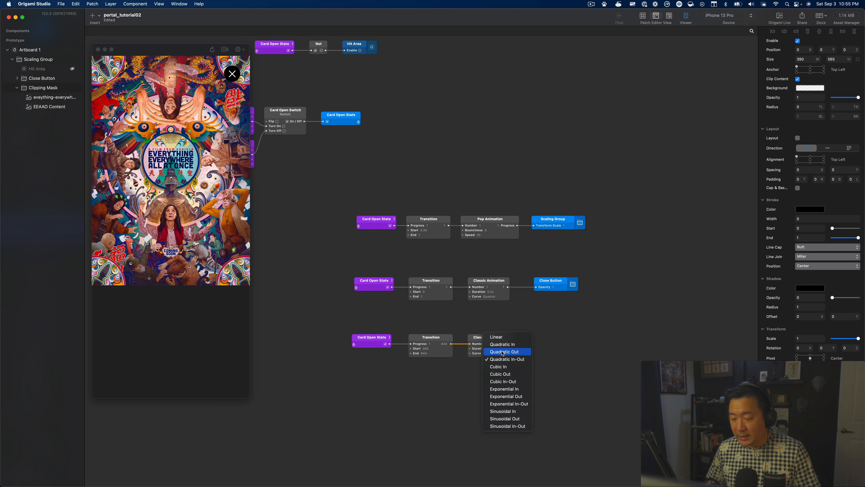
left_click(503, 352)
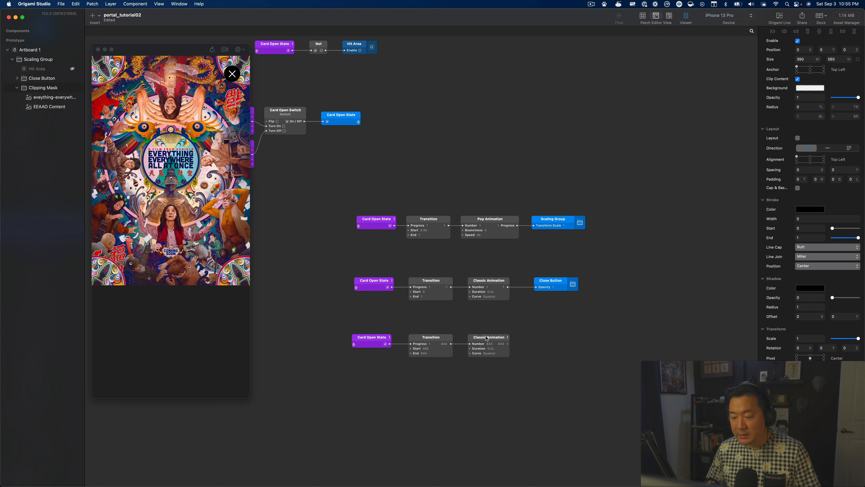
left_click_drag(486, 337, 483, 337)
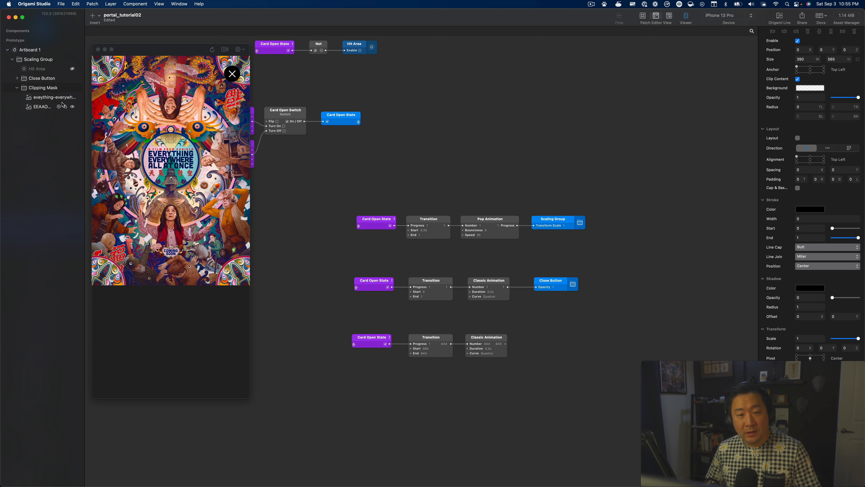
Step: Add a patch for the Clipping Mask group's height and drive it from the new Classic Animation's output
left_click(54, 88)
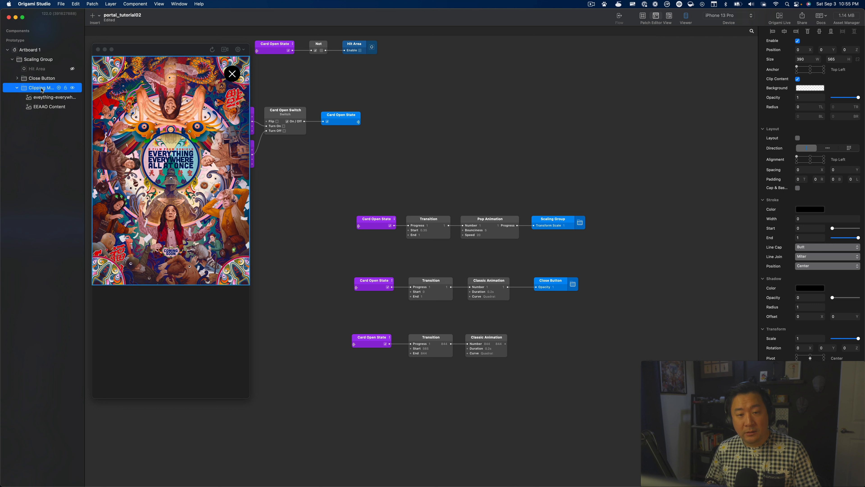
left_click(824, 59)
left_click_drag(446, 246, 534, 319)
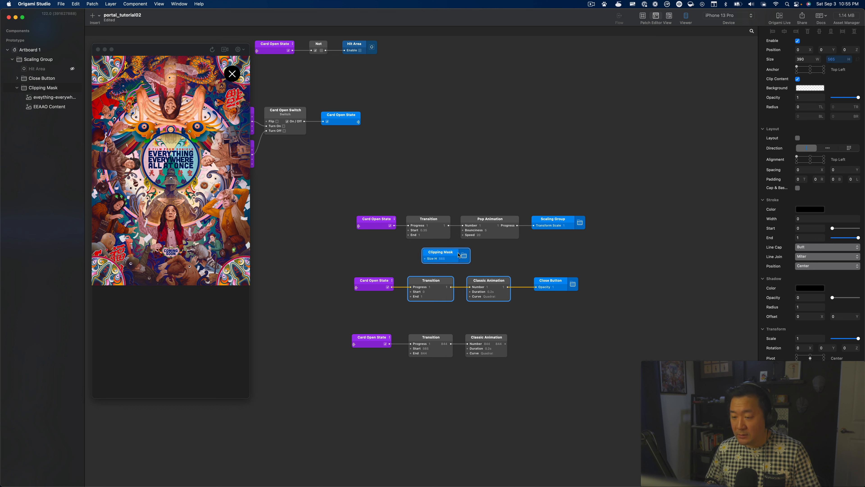
left_click(511, 265)
left_click_drag(453, 256, 528, 343)
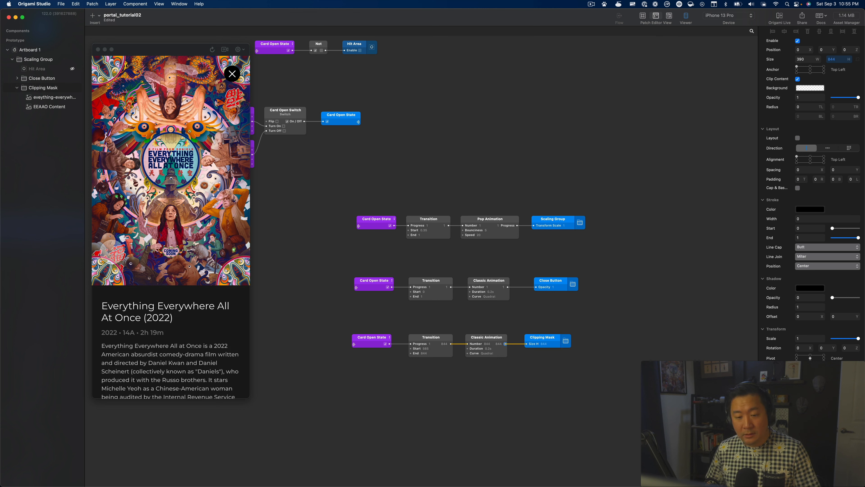
left_click(176, 206)
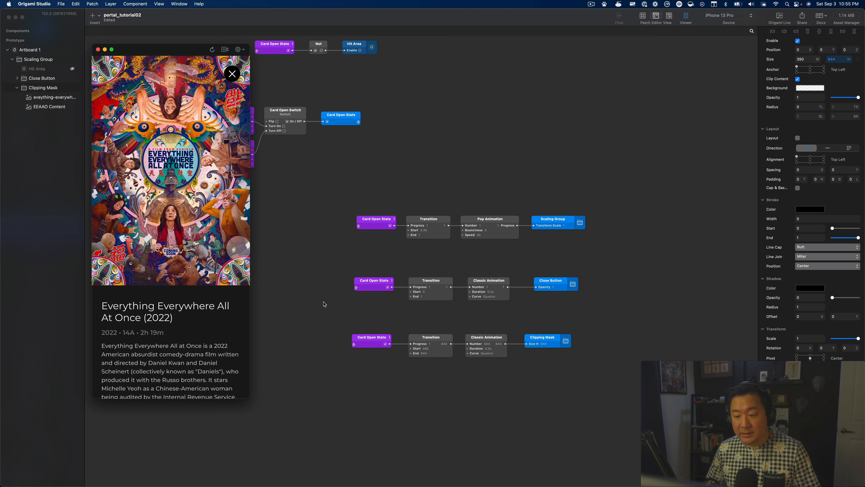
Step: Give the Clipping Mask group a red stroke with a width of 4
left_click(41, 88)
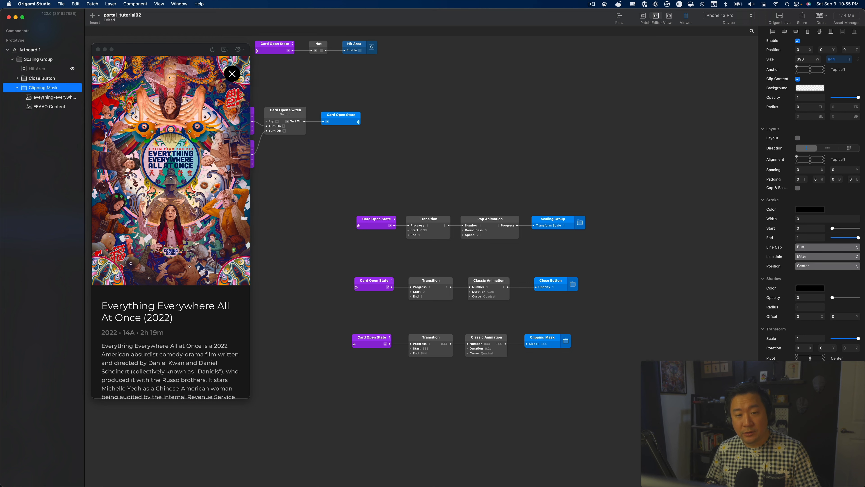
left_click(810, 209)
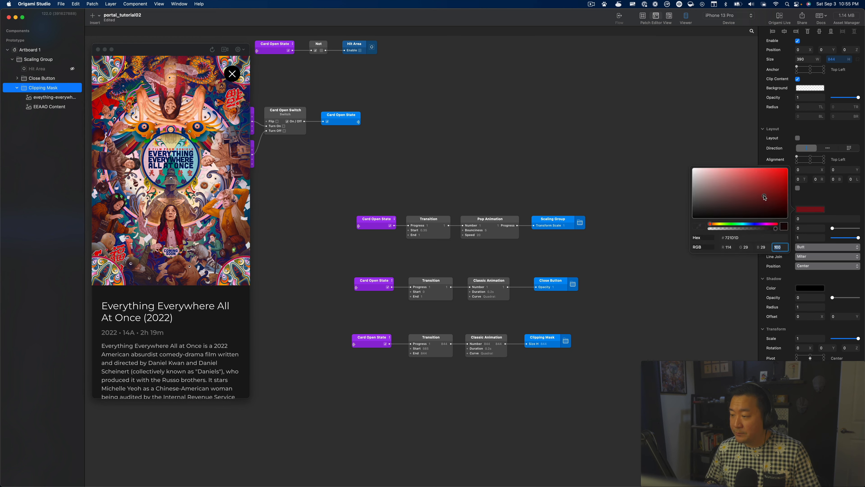
left_click(810, 219)
type("4")
key("Tab")
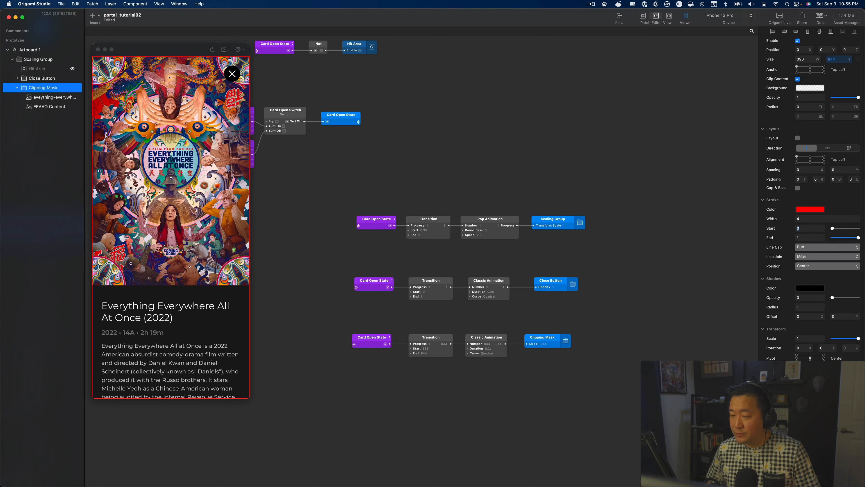
Step: Test closing and opening the card in the viewer, watching how the Clipping Mask's red outline resizes around the poster and text
left_click(181, 104)
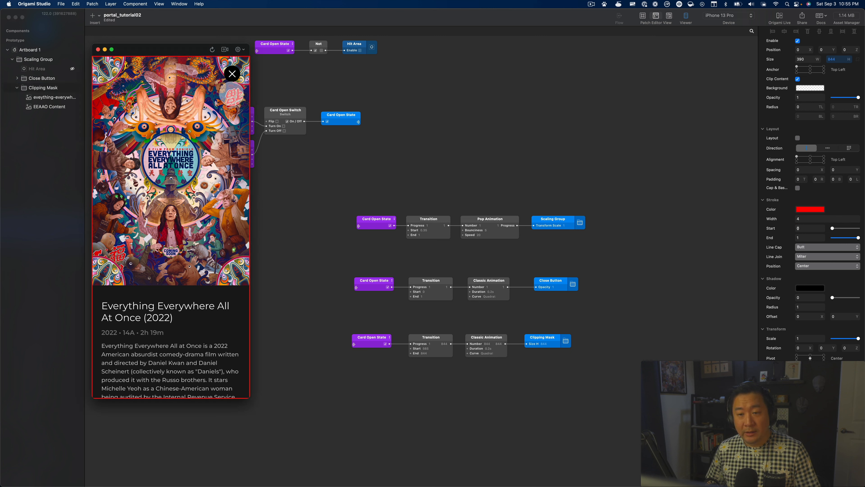
left_click(232, 73)
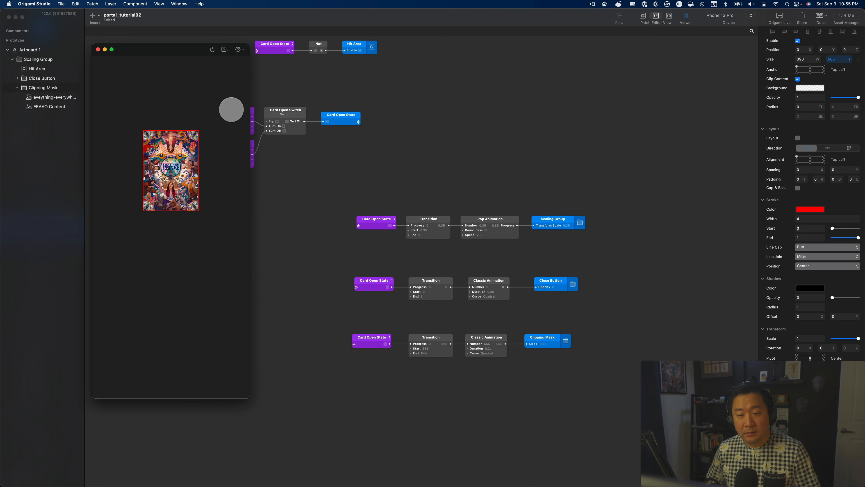
key("super+t")
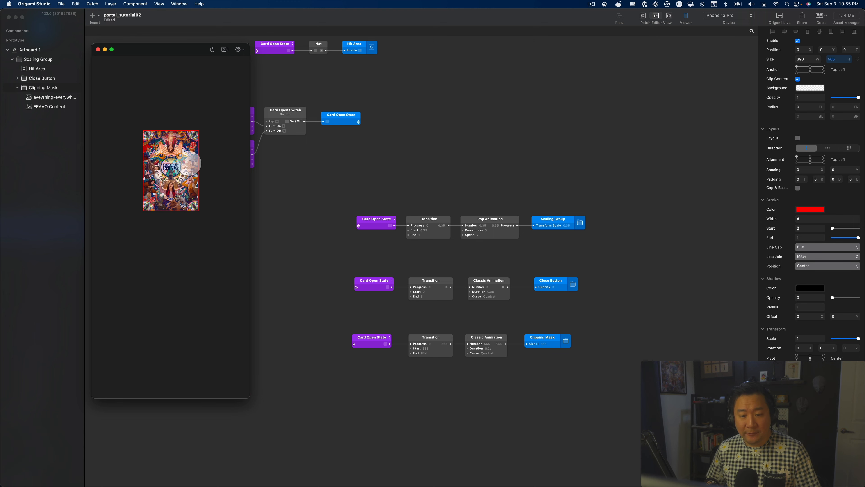
left_click(188, 166)
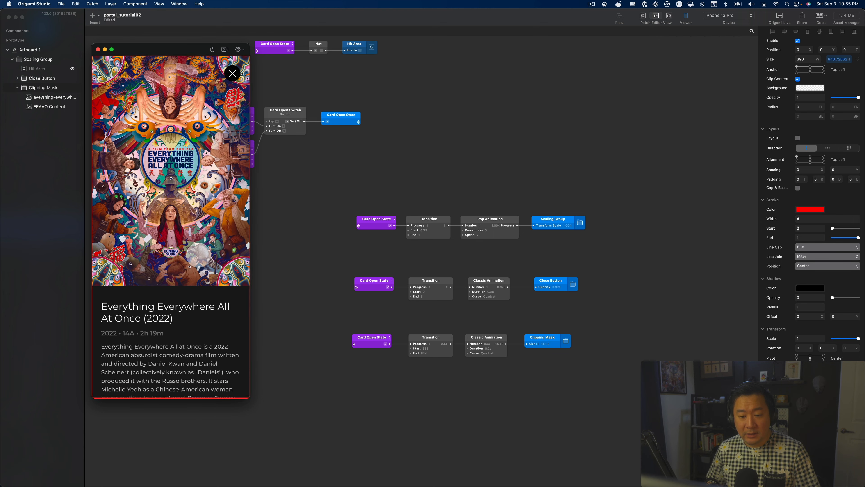
left_click(233, 73)
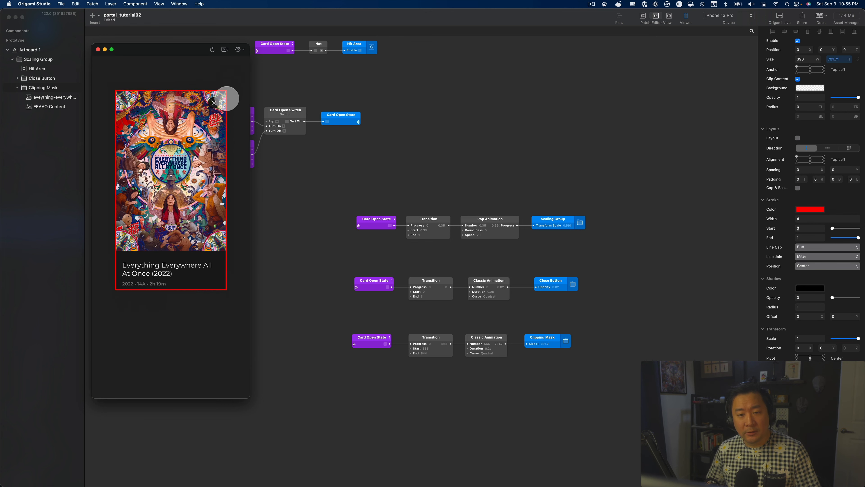
left_click(162, 191)
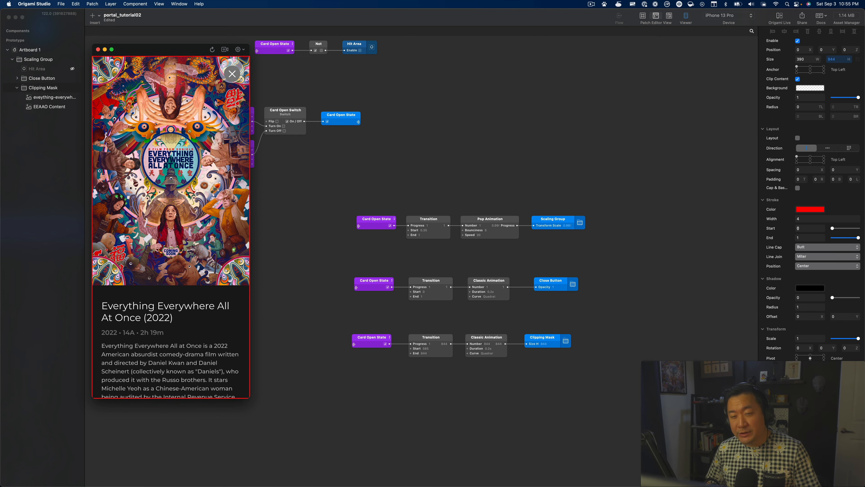
left_click(232, 74)
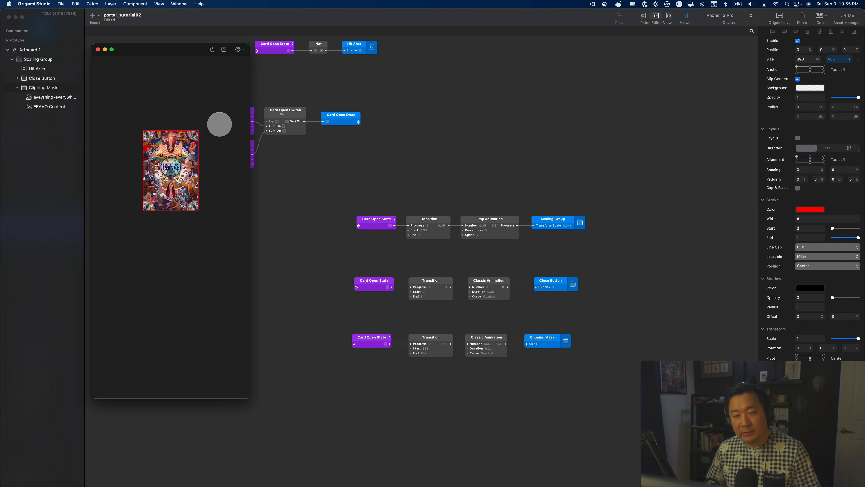
left_click(193, 131)
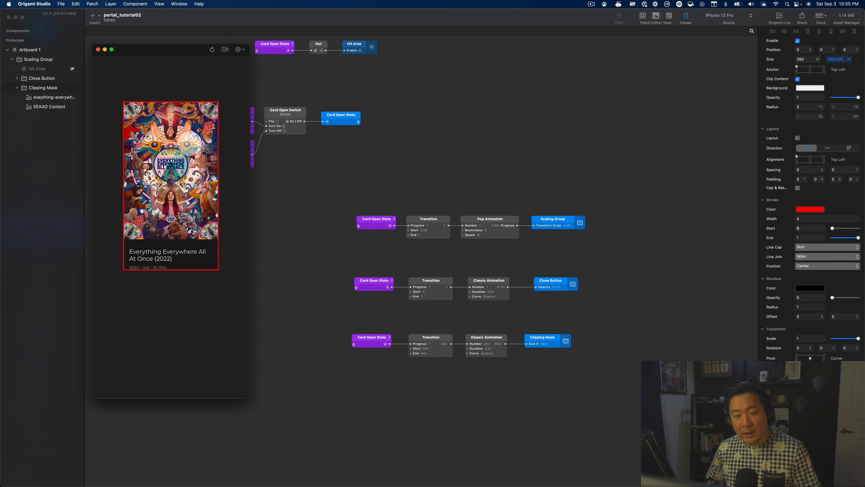
left_click(40, 88)
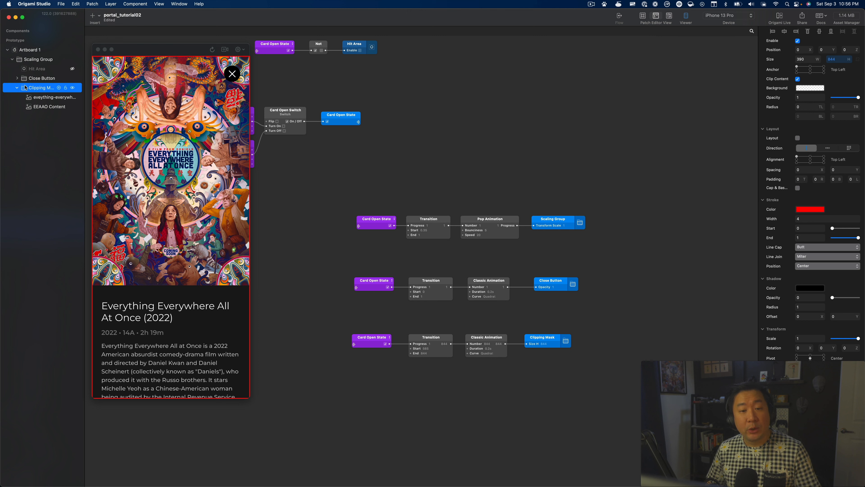
left_click(234, 76)
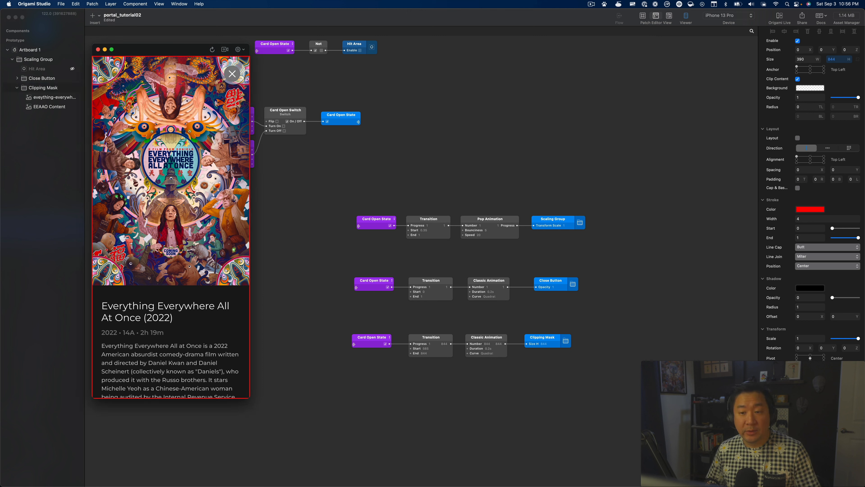
left_click(232, 74)
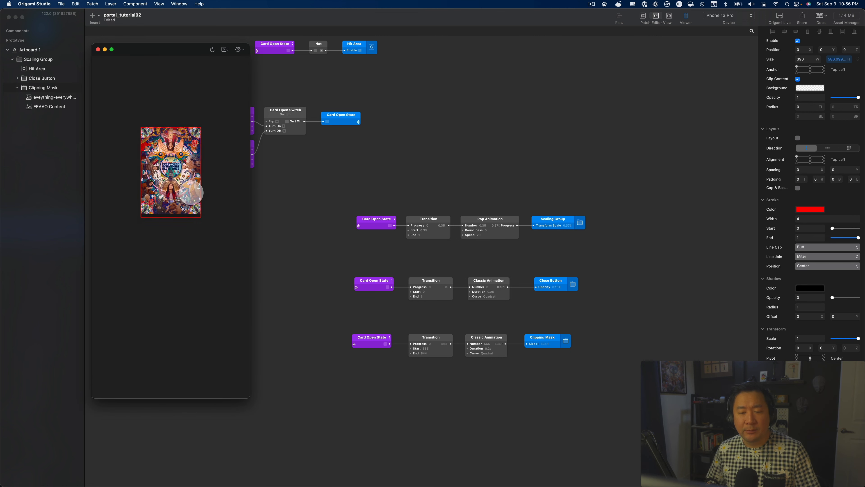
left_click(51, 87)
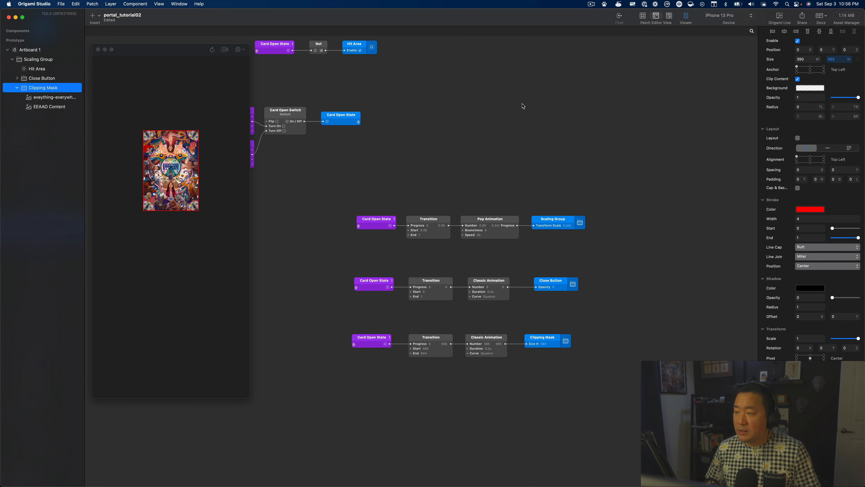
Step: Set the Clipping Mask group's corner radius to 24 on all corners and open the card in the viewer
left_click(809, 106)
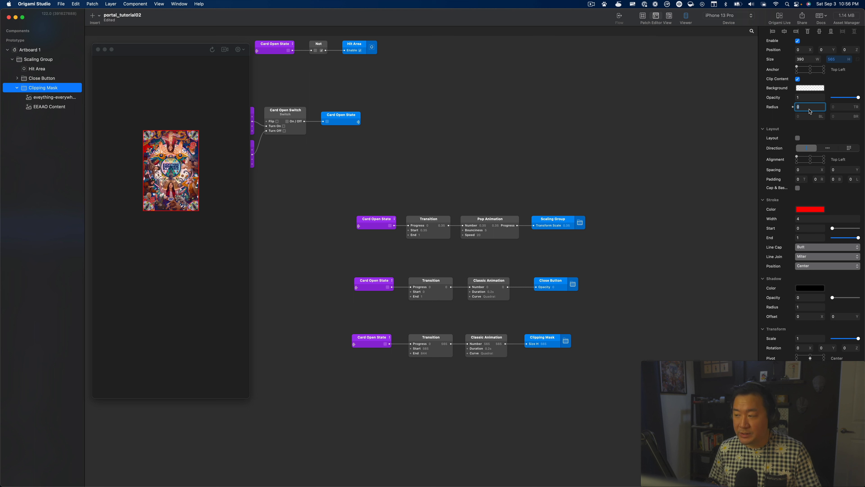
key("Return")
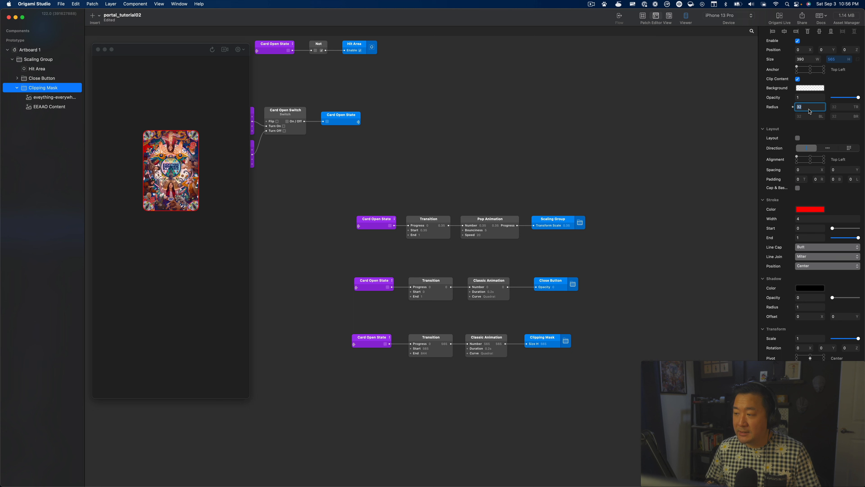
type("24")
key("Tab")
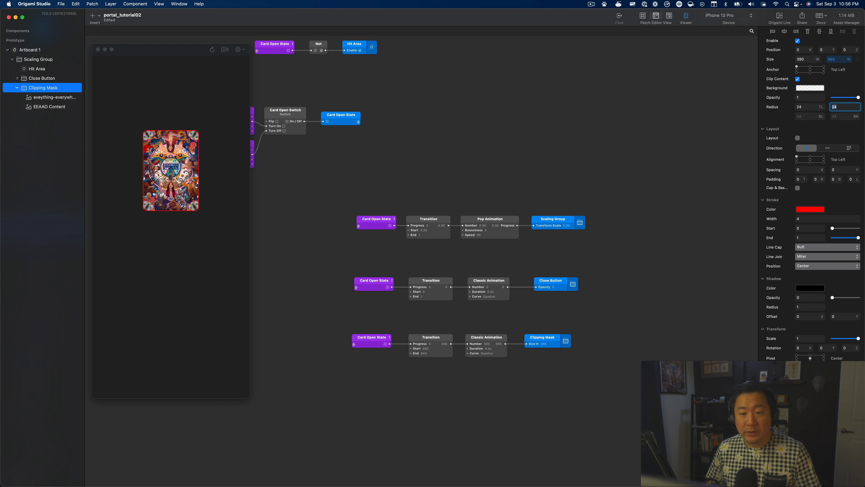
left_click(193, 173)
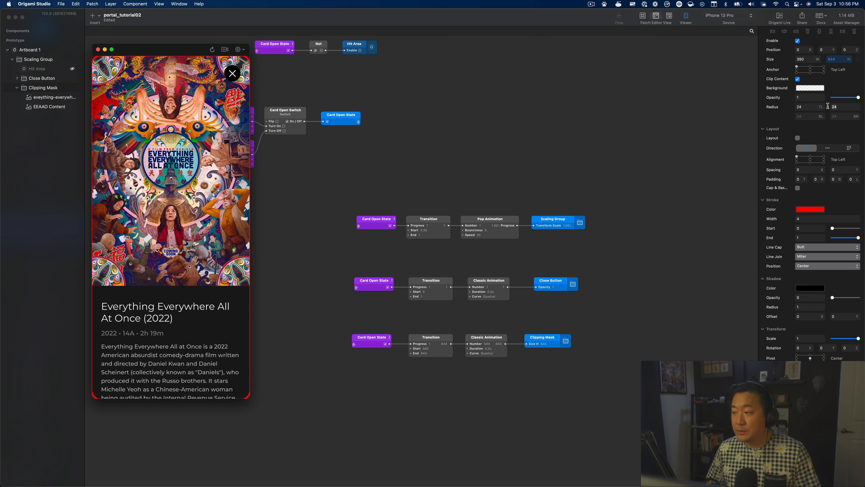
Step: Add a patch for the Clipping Mask group's corner radius and place it below the Size H patch
scroll(647, 191, "down", 5)
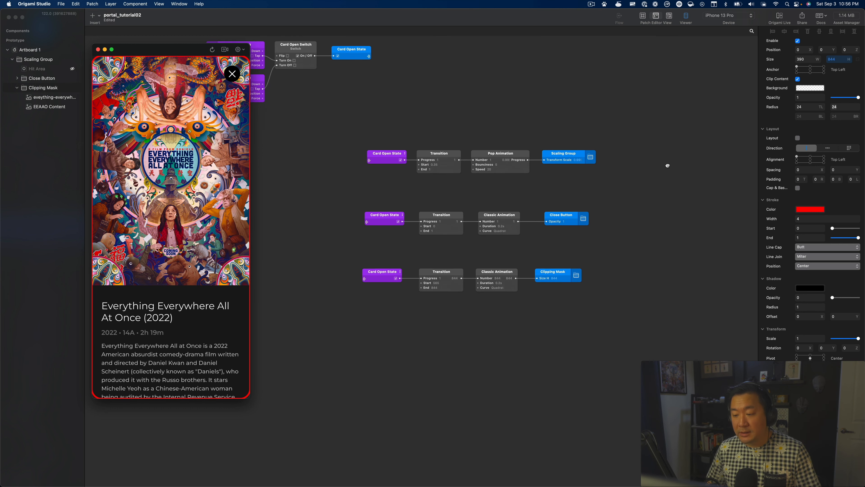
left_click(383, 229)
left_click_drag(383, 229, 381, 285)
key("alt+shift+super+z")
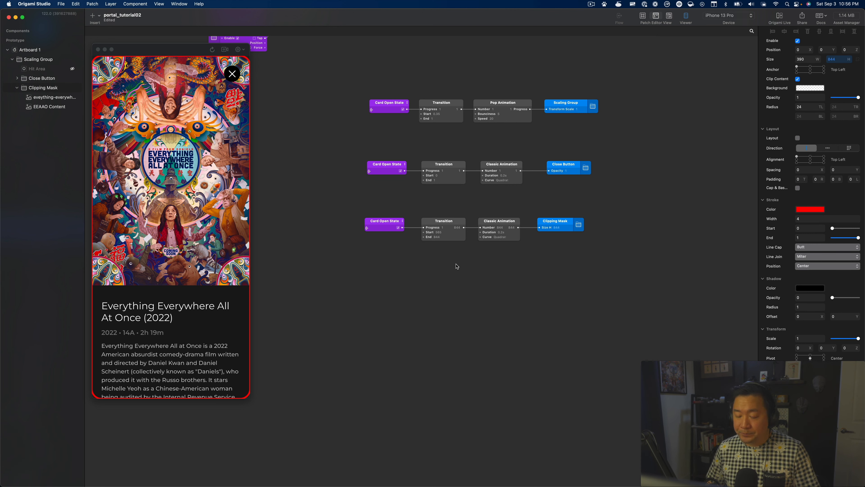
scroll(425, 260, "up", 3)
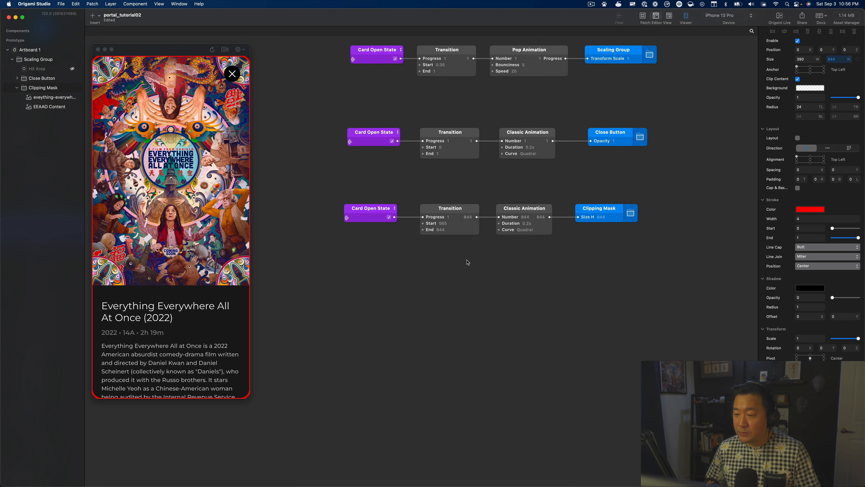
left_click(42, 88)
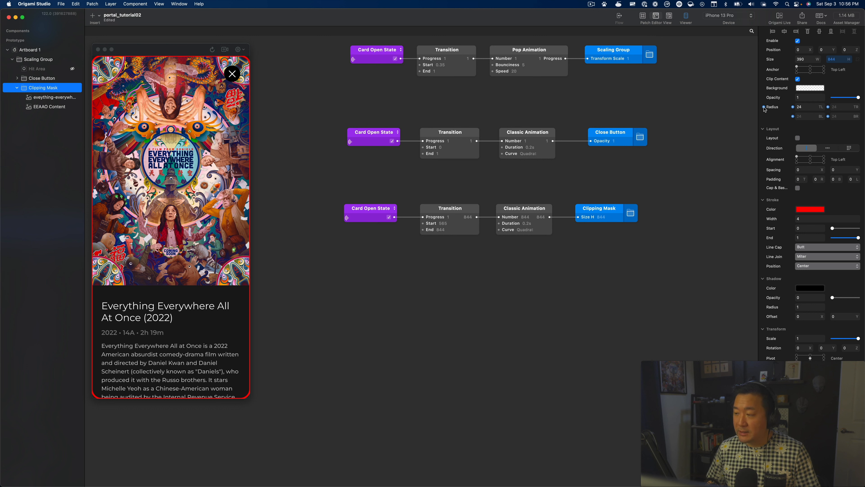
left_click(764, 107)
left_click_drag(501, 253, 578, 277)
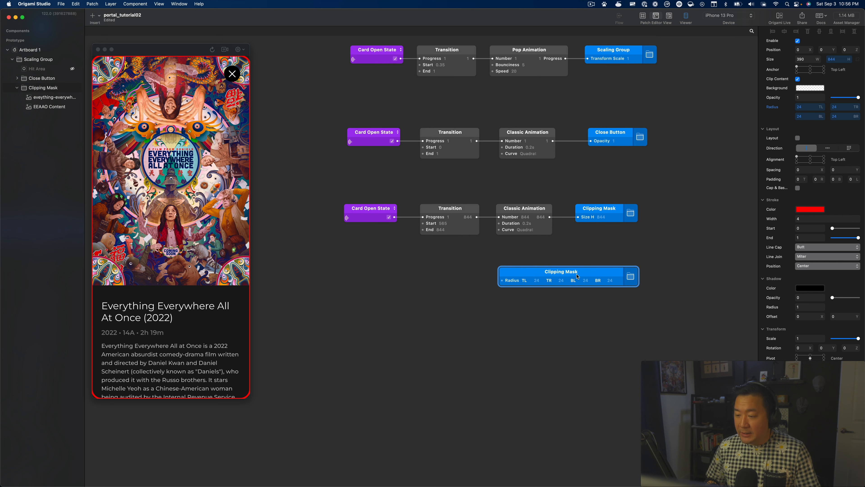
left_click_drag(518, 272, 575, 271)
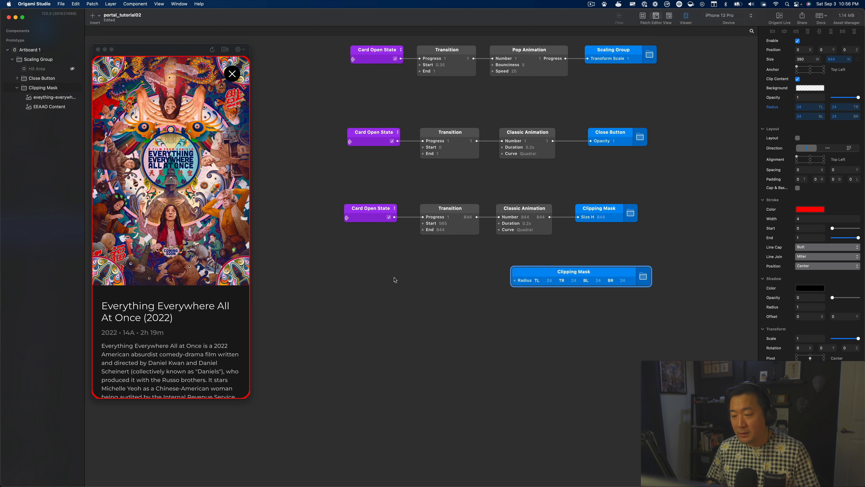
Step: Duplicate the Clipping Mask height's Transition patch below it, change the copy's type to Corner Radius, and move the radius patch clear of it
left_click(446, 208)
left_click_drag(446, 209, 443, 260)
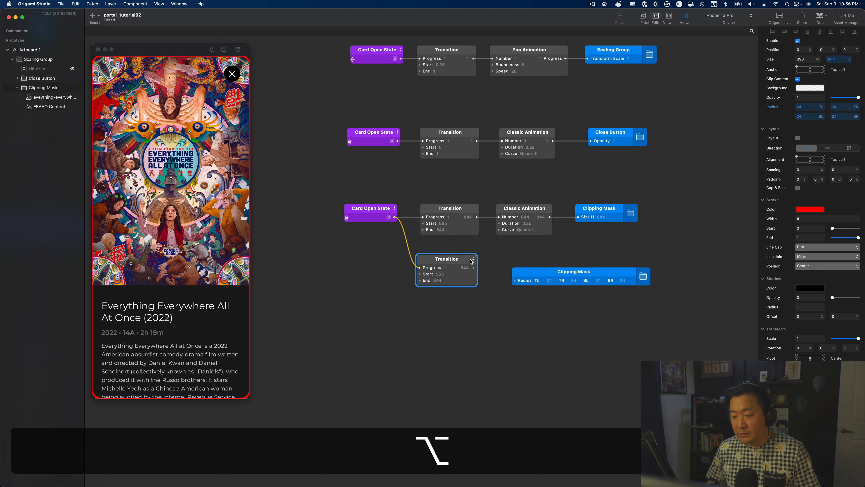
left_click(472, 259)
left_click(504, 284)
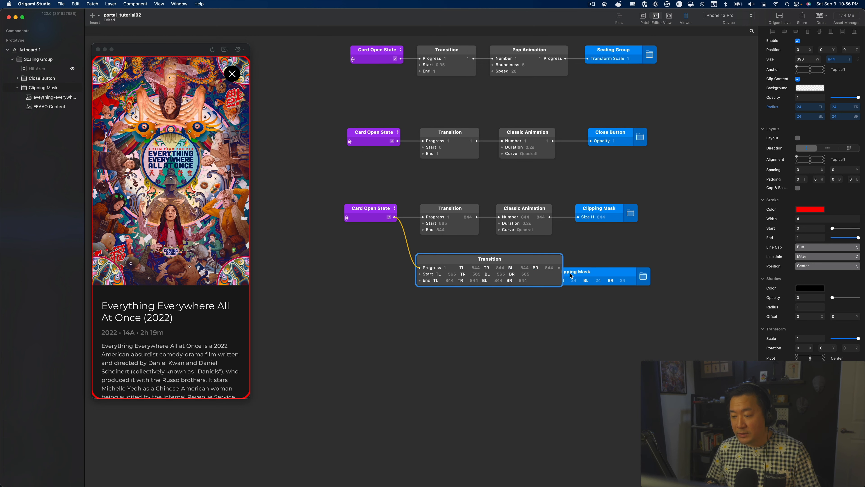
left_click_drag(584, 275, 645, 262)
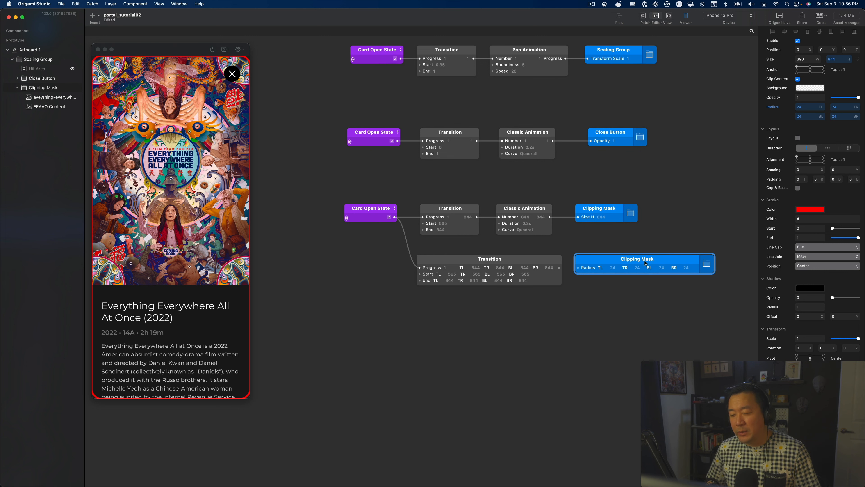
left_click_drag(426, 285, 357, 295)
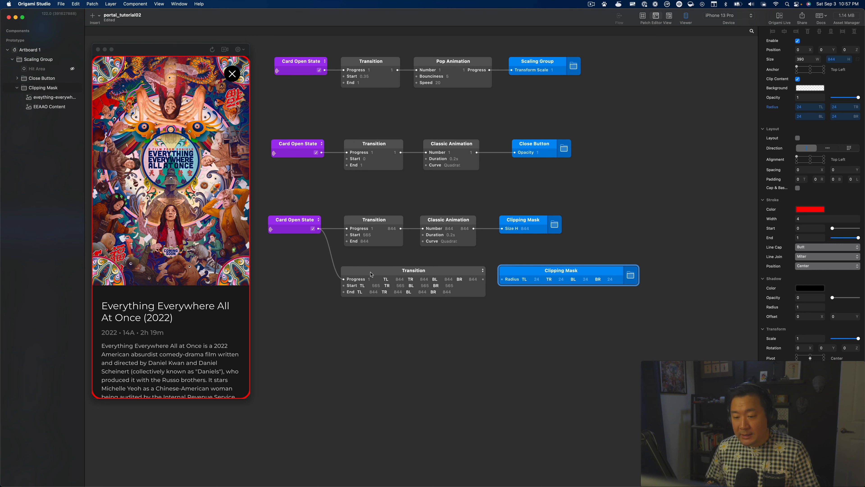
Step: Set the Corner Radius Transition's four start values to 24 and end values to 0, and connect its output to the Clipping Mask's radius
left_click(442, 309)
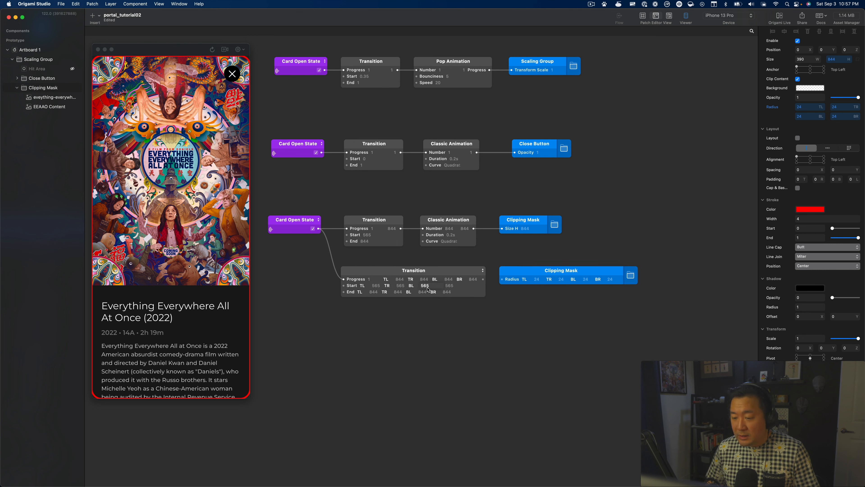
double_click(376, 286)
type("24")
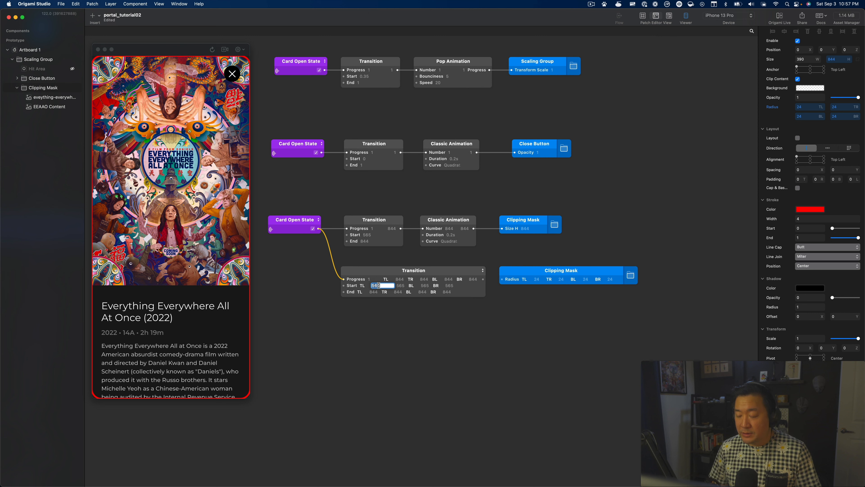
key("Tab")
type("24")
key("Tab")
type("24")
key("Tab")
type("24")
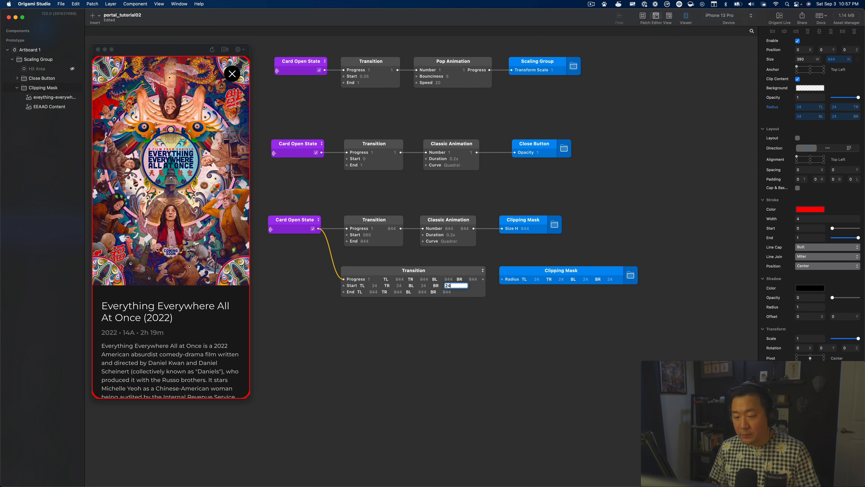
key("Tab")
type("0\t0\t0\t0")
key("Tab")
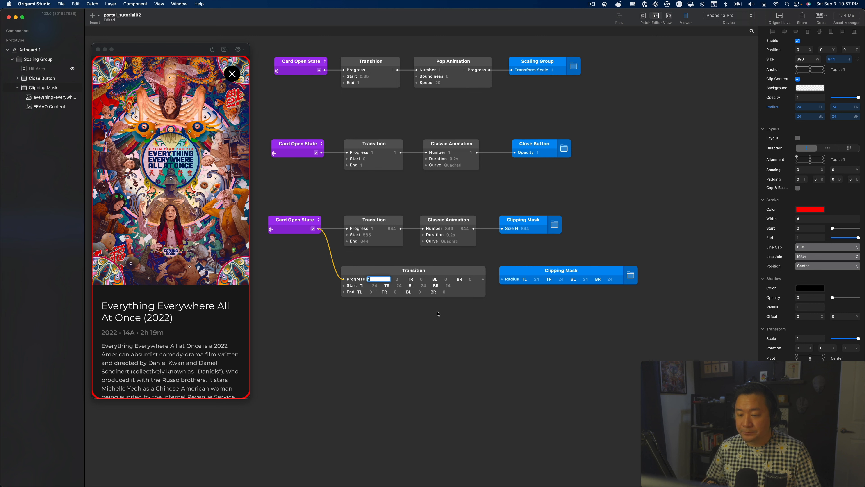
key("Return")
left_click_drag(482, 279, 501, 281)
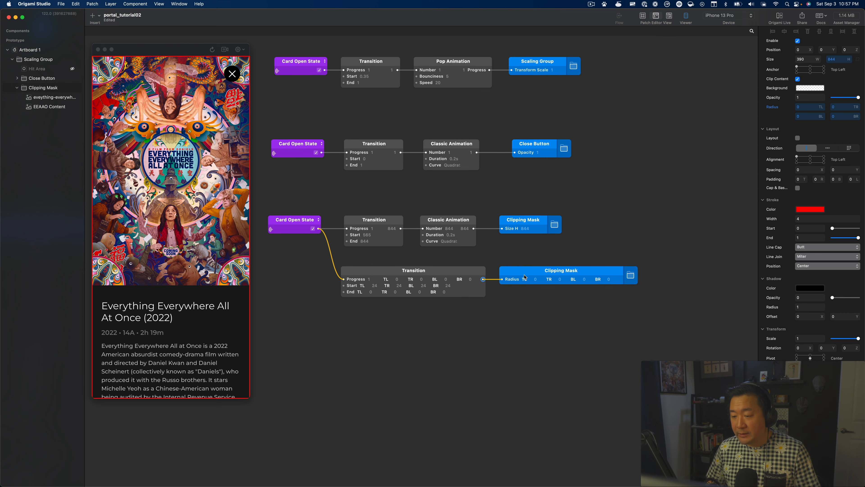
Step: Duplicate the Clipping Mask height's Classic Animation patch and feed the copy from the Corner Radius Transition's output
scroll(524, 276, "right", 5)
left_click_drag(369, 239, 438, 323)
left_click_drag(463, 292, 563, 292)
left_click_drag(439, 323, 447, 295)
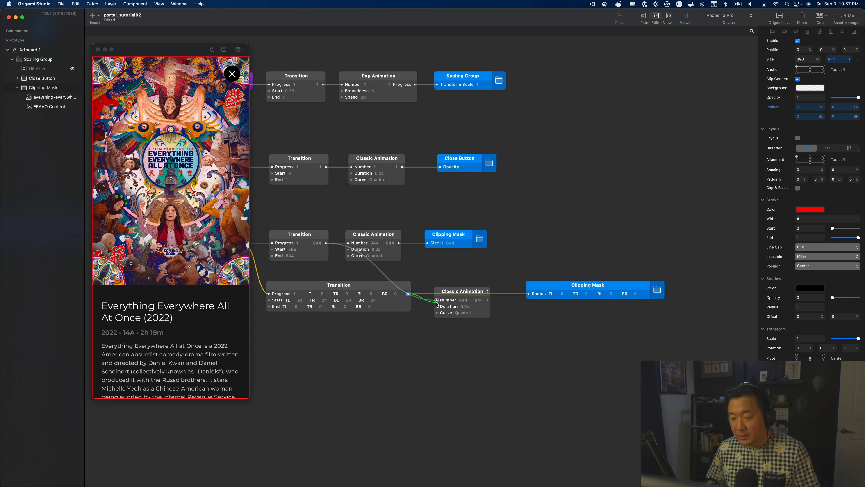
Step: Change the new Classic Animation's type to Corner Radius and drive the Clipping Mask's radius from its output
left_click(487, 292)
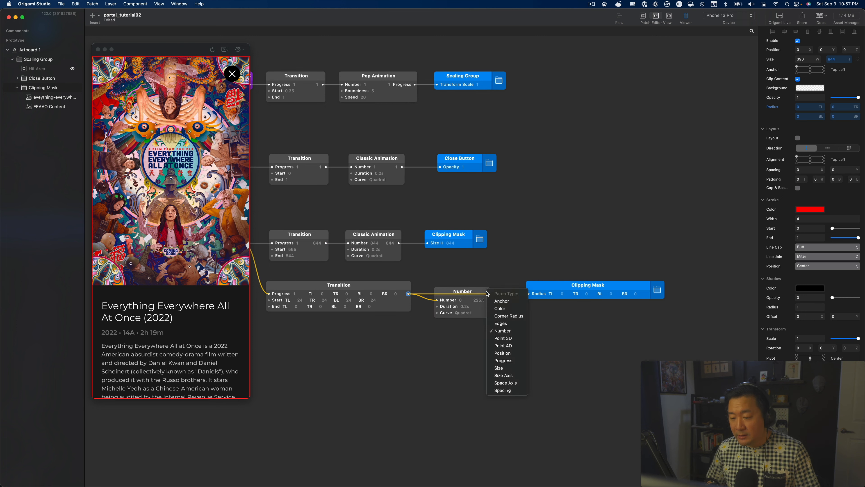
left_click(509, 316)
left_click_drag(622, 282, 731, 290)
left_click_drag(659, 302, 675, 299)
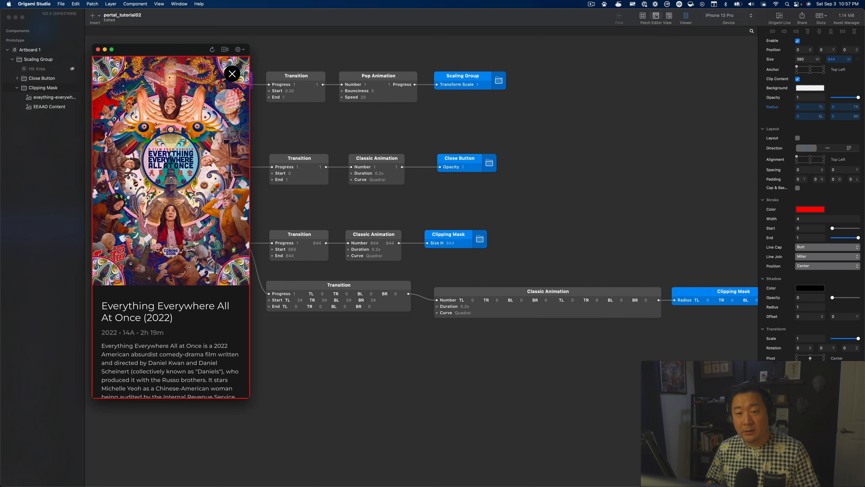
Step: Test closing and opening the card in the viewer, toggling slow animations to examine how the Clipping Mask's rounded corners animate
left_click(231, 73)
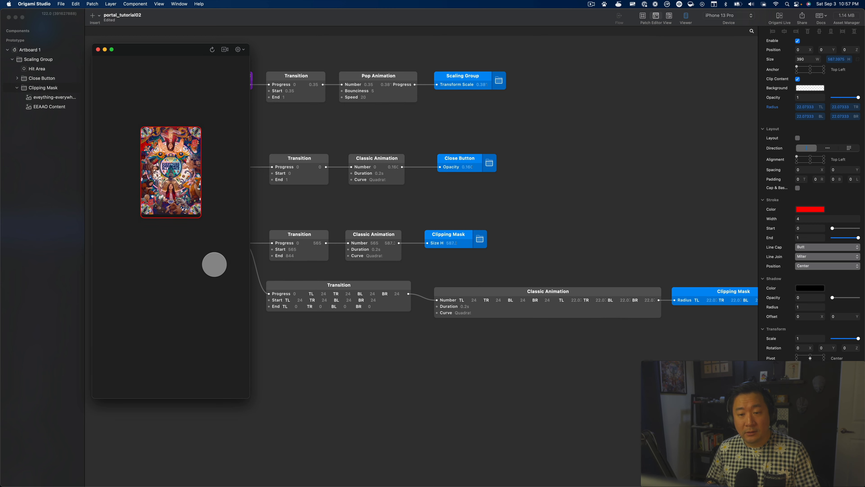
left_click(181, 156)
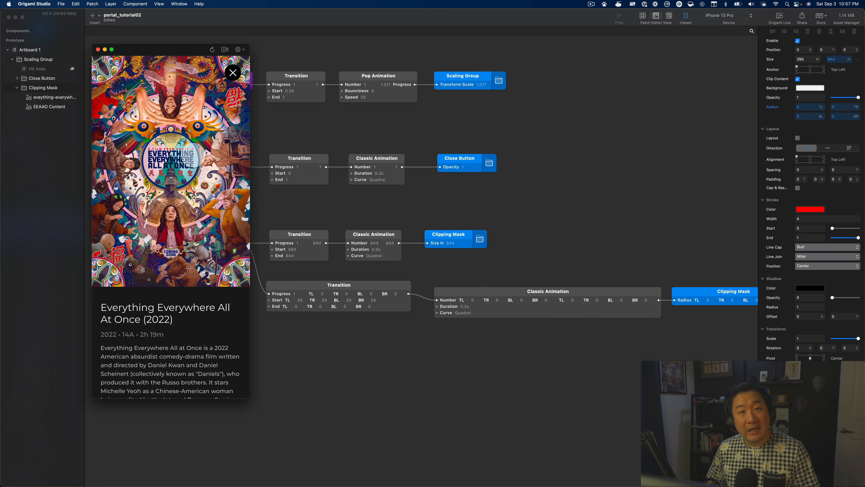
left_click(232, 72)
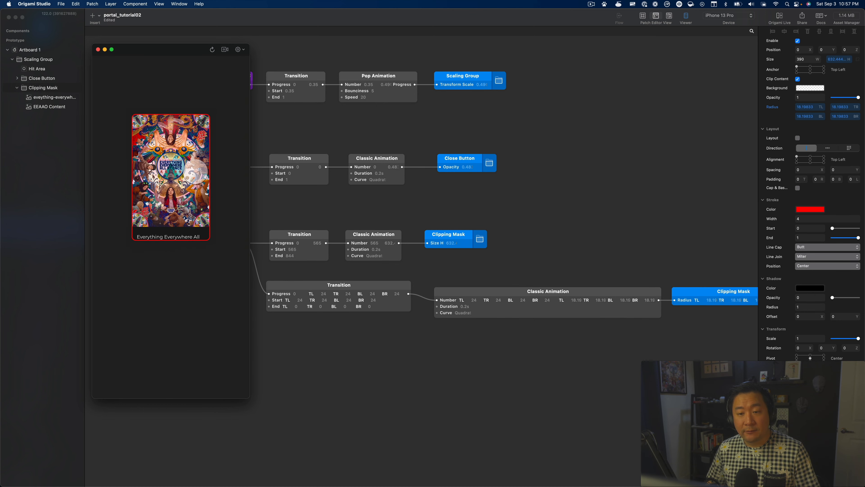
key("super+t")
left_click(189, 143)
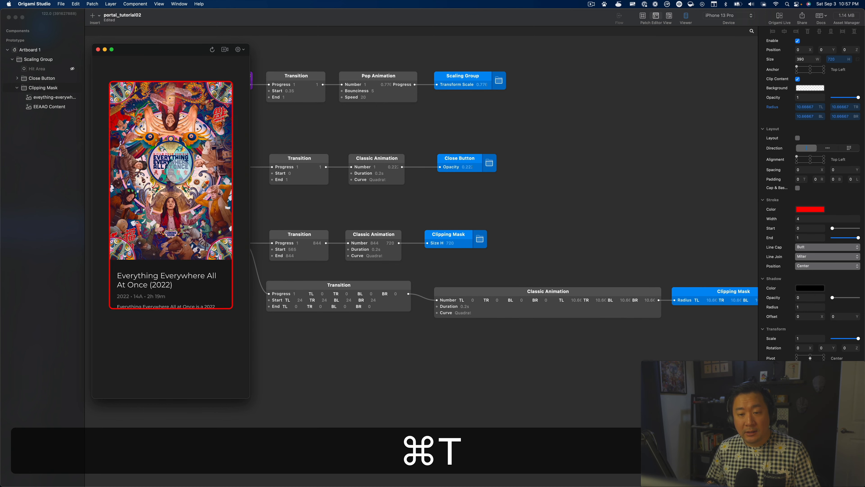
left_click(233, 73)
left_click(169, 170)
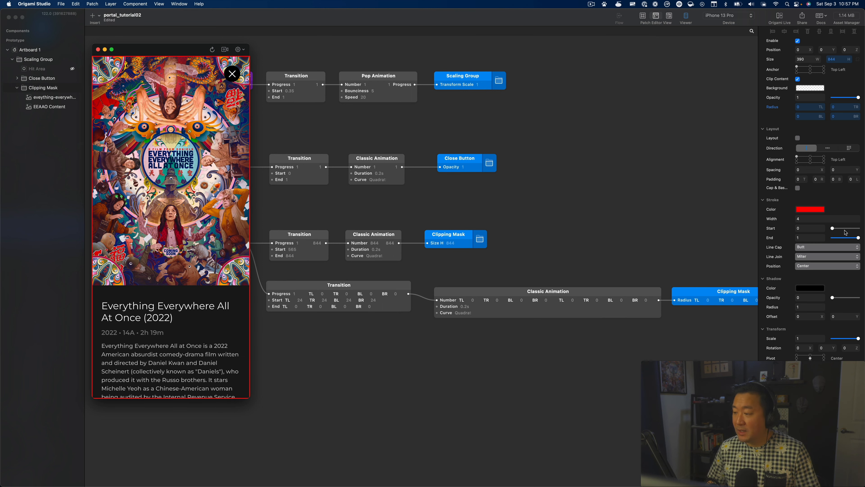
Step: Set the Clipping Mask group's stroke width to 0 and test the card's closing and opening without the outline
left_click(813, 218)
type("0")
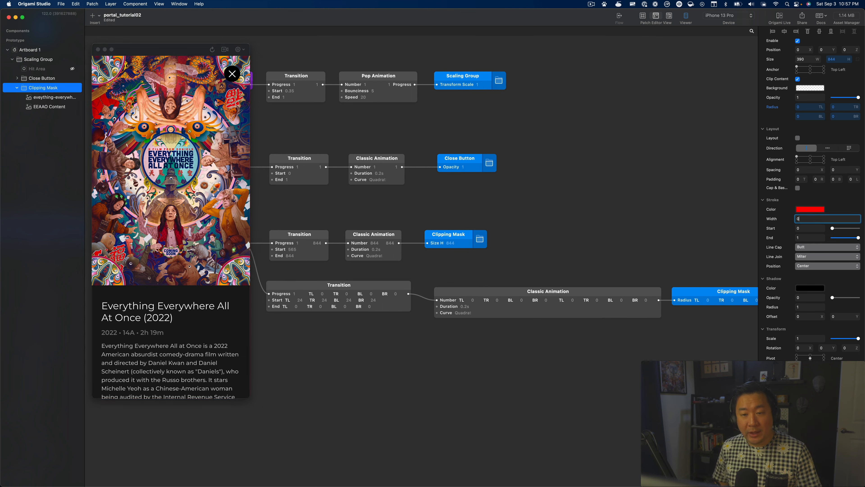
left_click(232, 74)
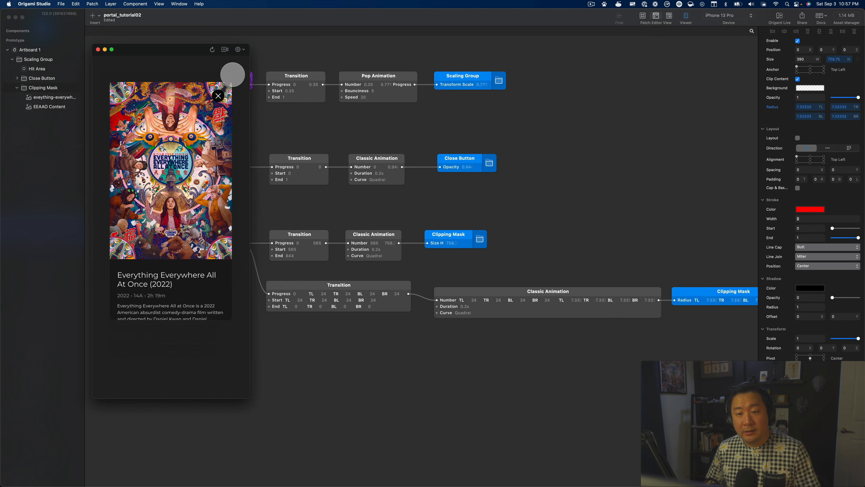
left_click(152, 173)
left_click(232, 73)
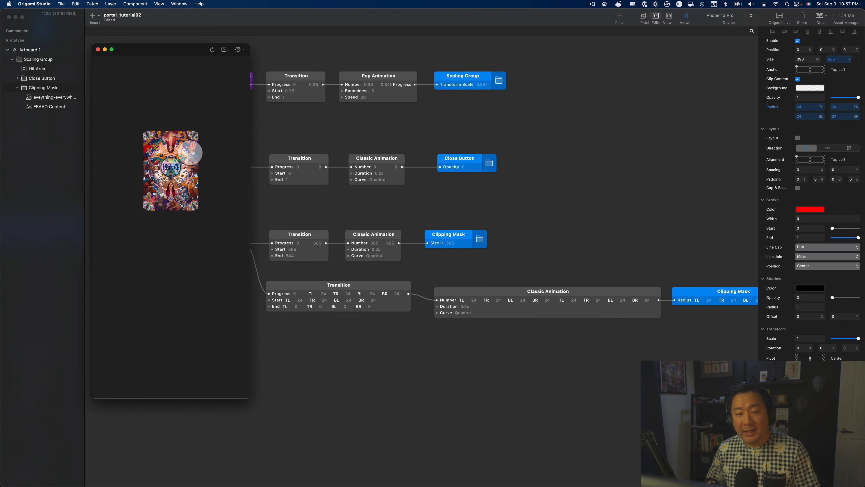
left_click(170, 172)
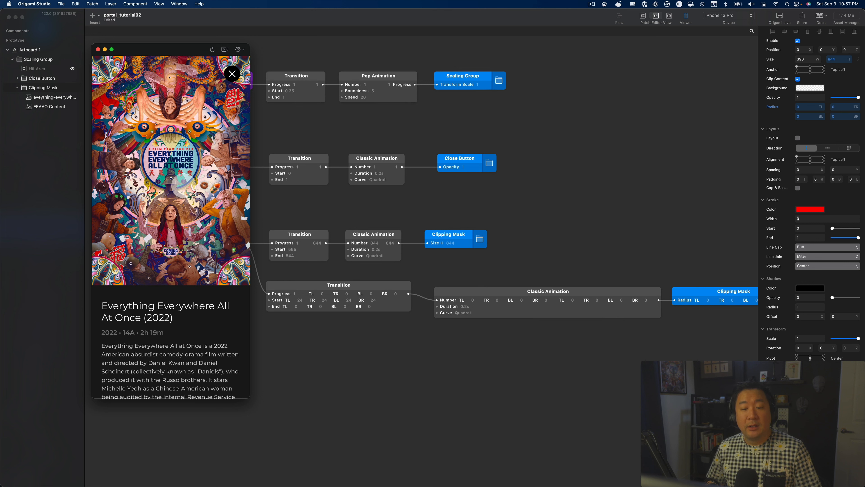
Step: Group the poster image and EEAAO Content layers inside Clipping Mask and name the new group Scrollview
left_click(42, 107)
left_click(43, 88)
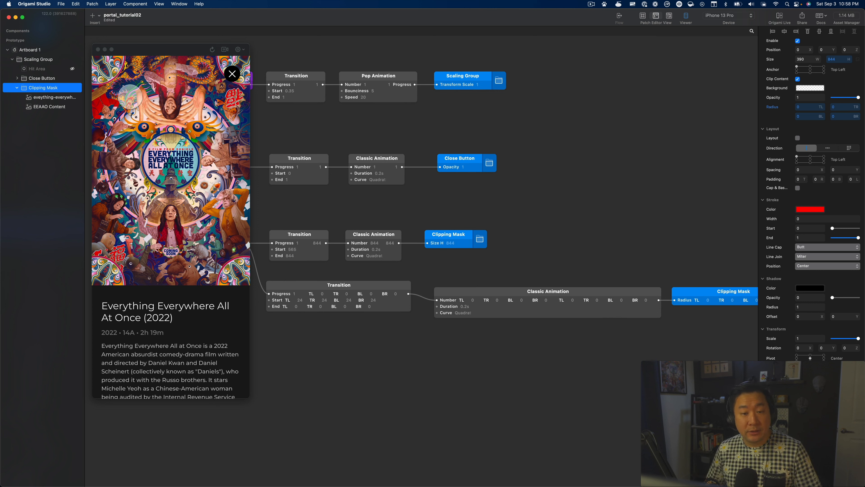
left_click(47, 98)
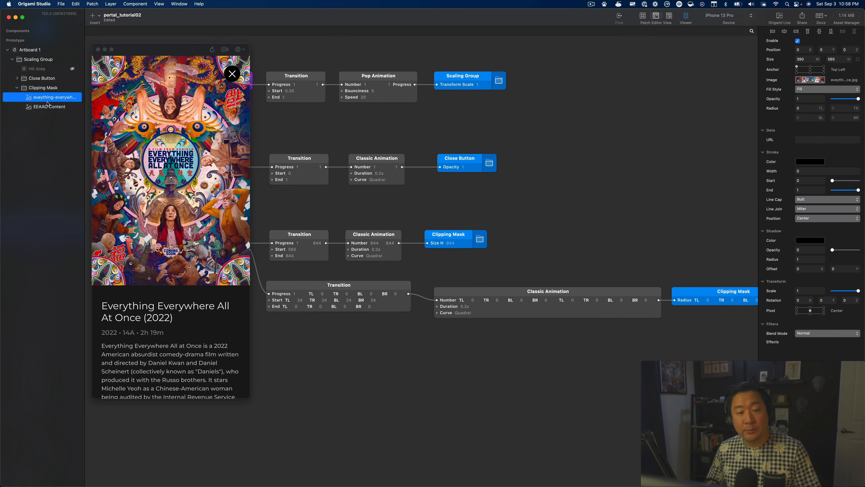
left_click(46, 107, "shift")
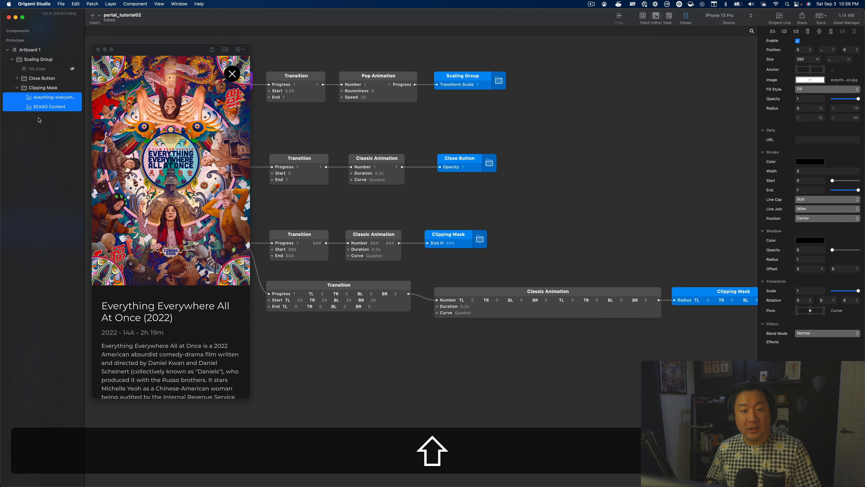
key("super+g")
double_click(42, 98)
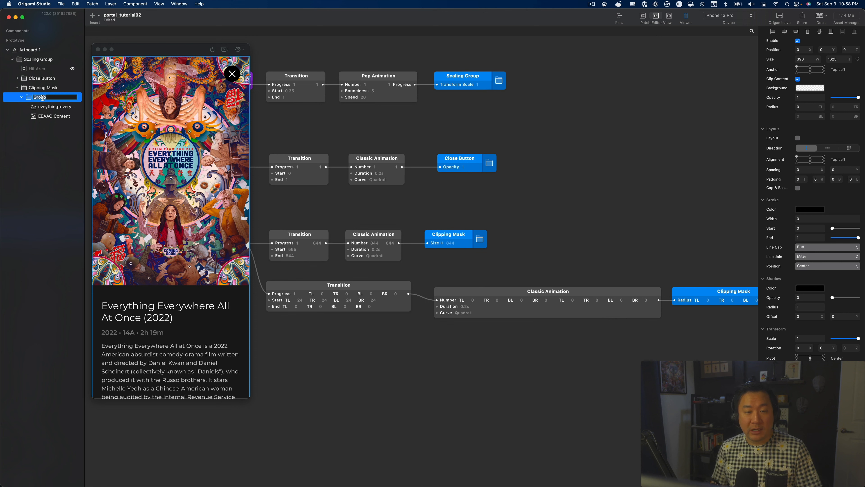
type("Scrollview")
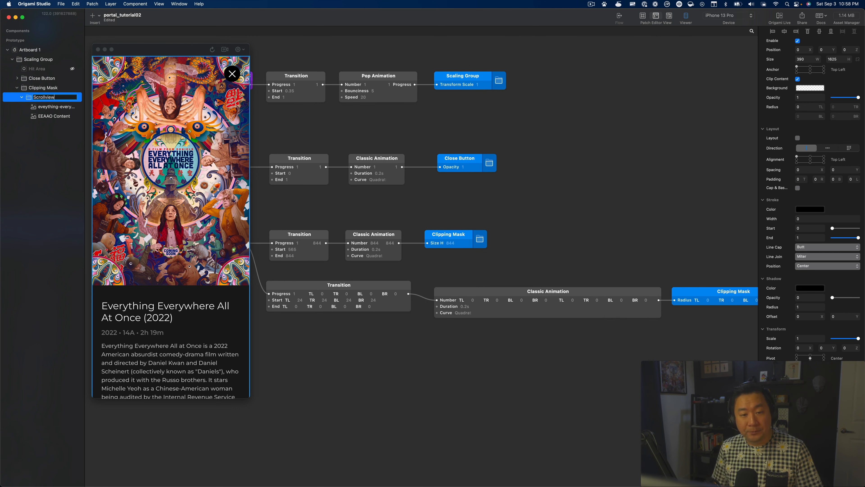
key("Return")
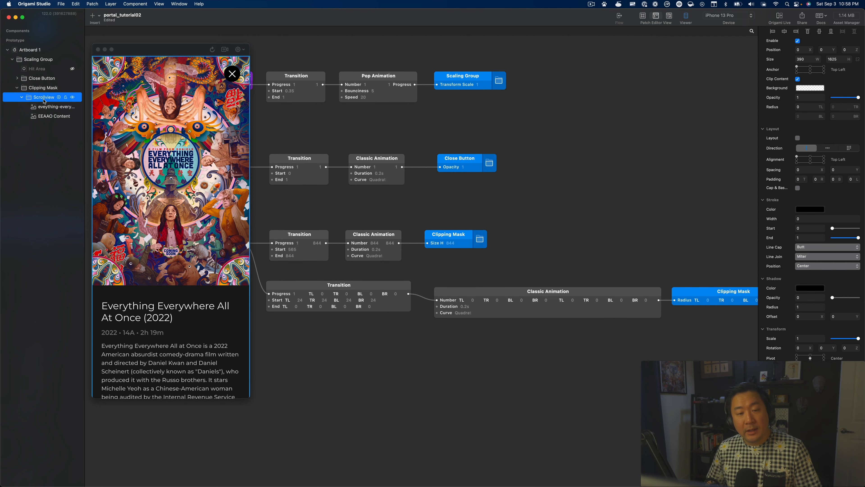
Step: Enable Layout on the Scrollview group and check the settings of the poster image layer inside it
left_click(49, 109)
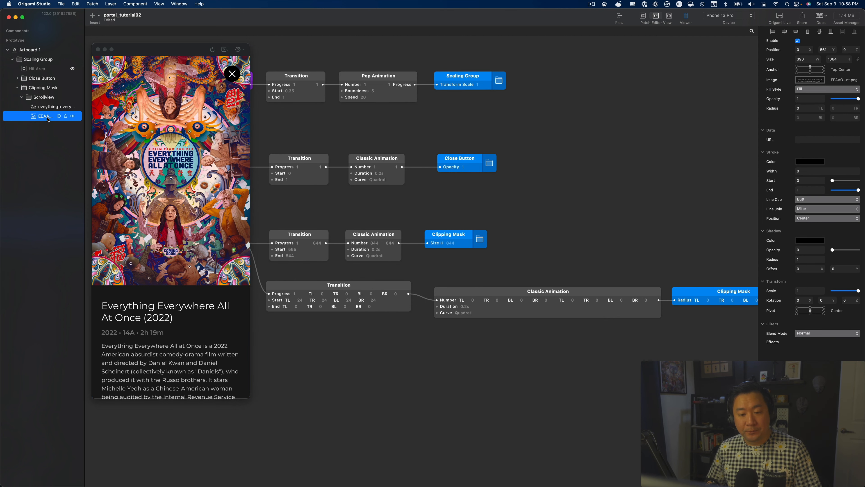
left_click(48, 98)
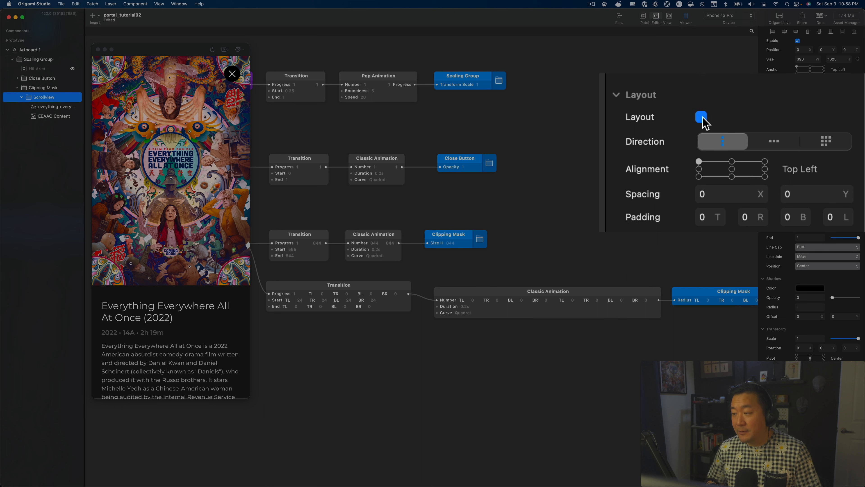
left_click(701, 118)
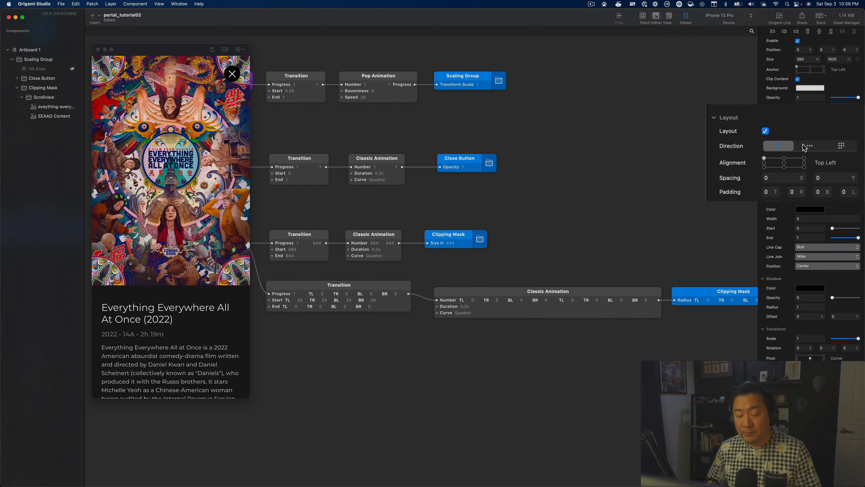
left_click(47, 116)
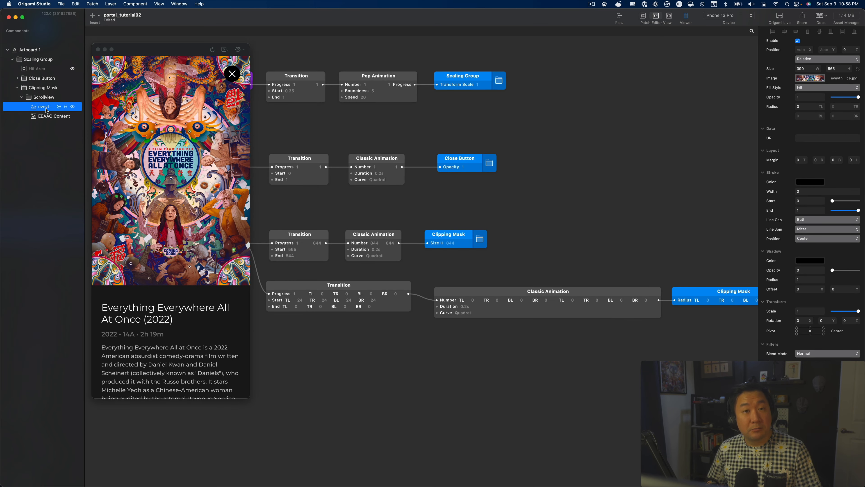
left_click(46, 109)
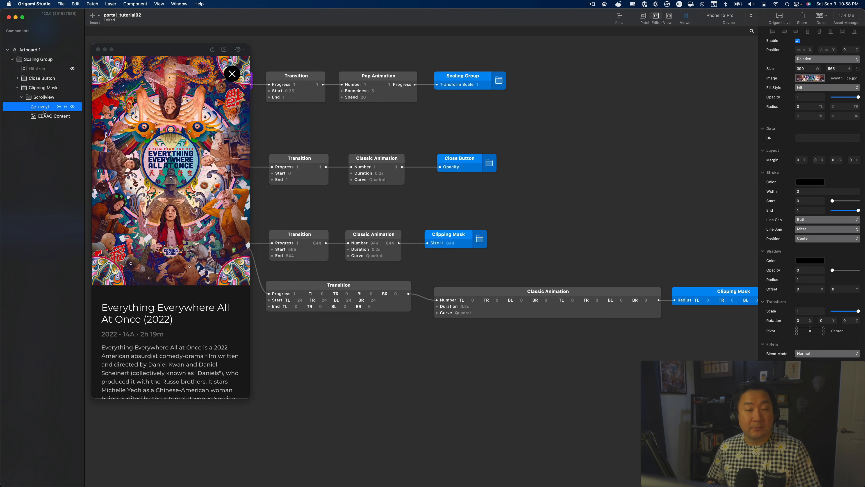
Step: Try fixed heights on the Scrollview group, starting at 500 and stepping up to 600, to examine how its content is clipped
left_click(44, 97)
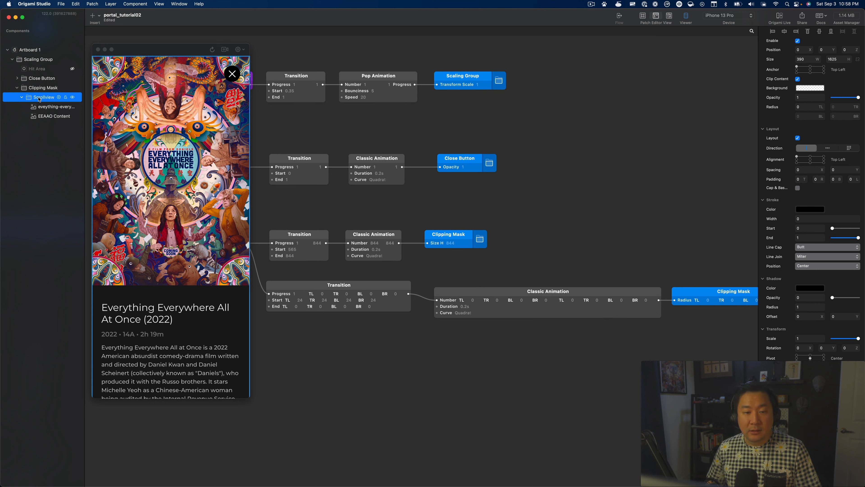
left_click(791, 61)
type("500")
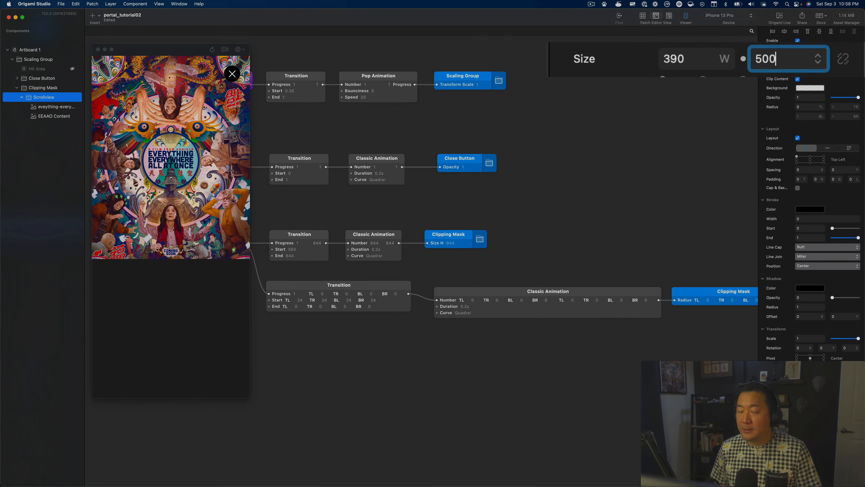
key("shift+Up")
key("shift+Up")
key("shift+Up")
key("shift+Up")
key("shift+Up")
key("shift+Up")
key("shift+Up")
key("shift+Up")
key("shift+Up")
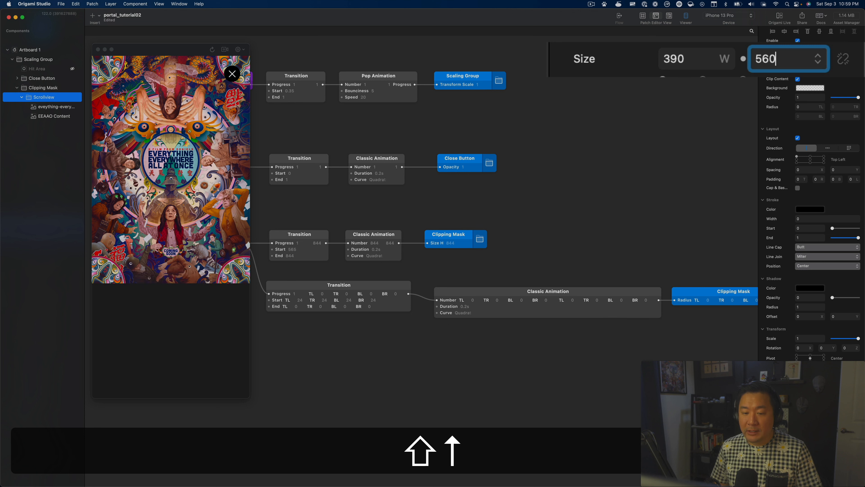
key("shift+Up")
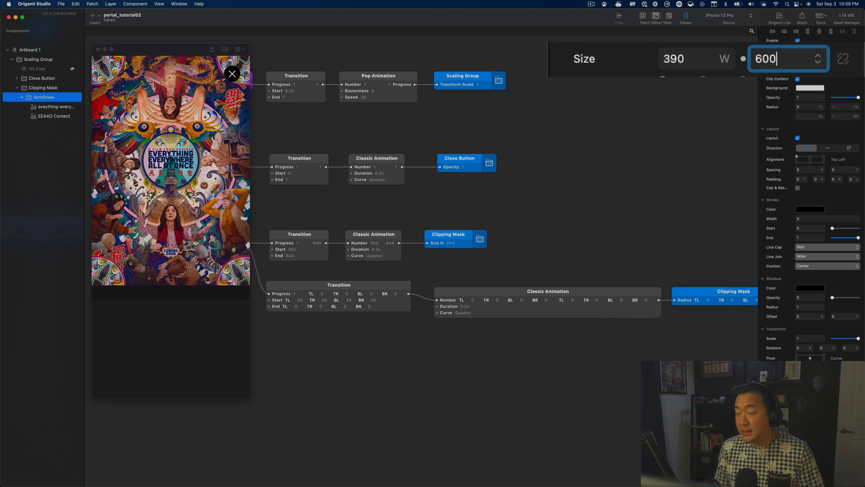
Step: Set the Scrollview group's height to Auto and check the card content in the viewer
key("super+a")
type("Auto")
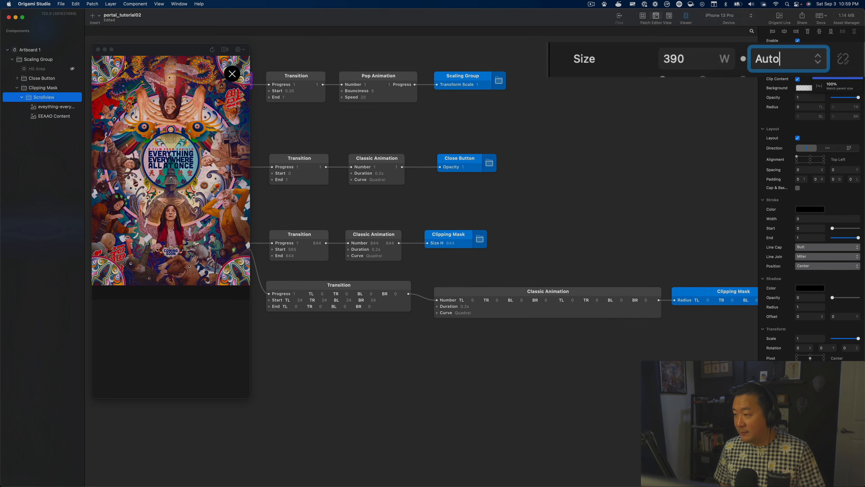
key("Return")
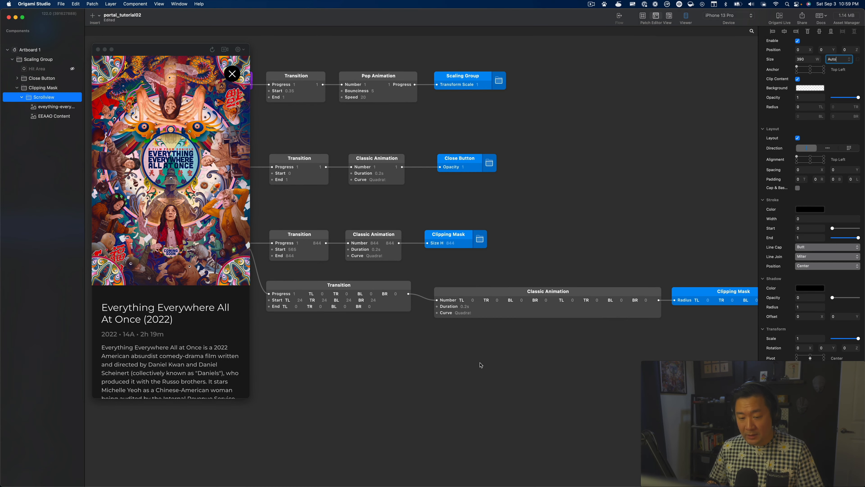
left_click(295, 272)
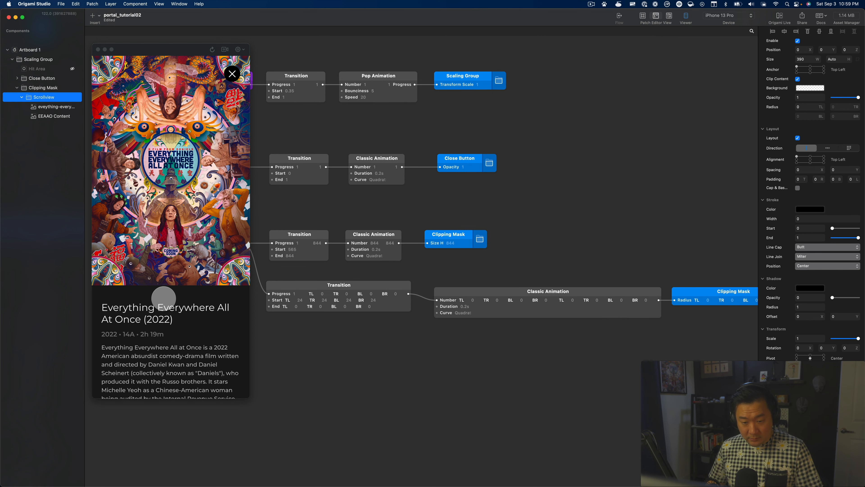
left_click(164, 299)
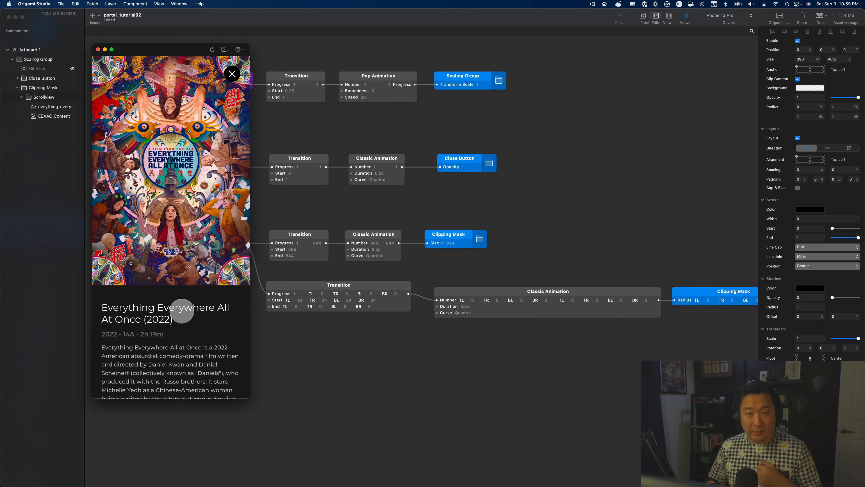
Step: Add a Scroll Y interaction to the Scrollview group and move its patches to the empty area above the animation patches
left_click_drag(645, 126, 666, 225)
scroll(666, 226, "down", 4)
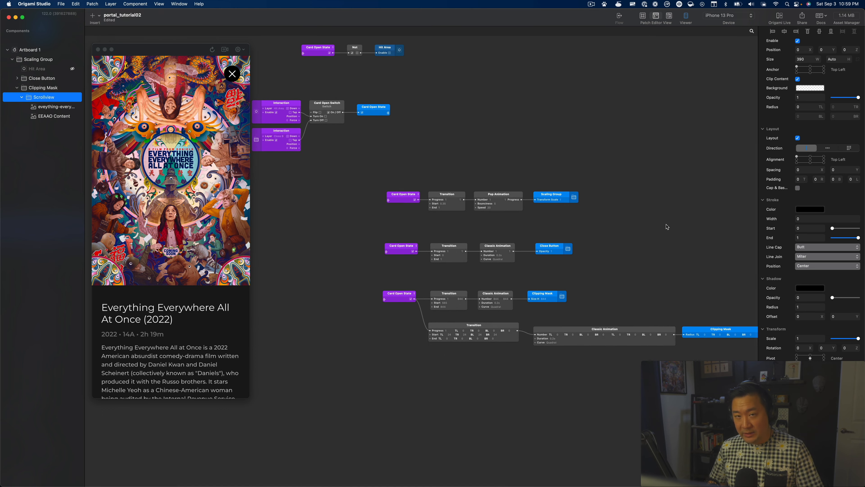
left_click_drag(592, 124, 548, 195)
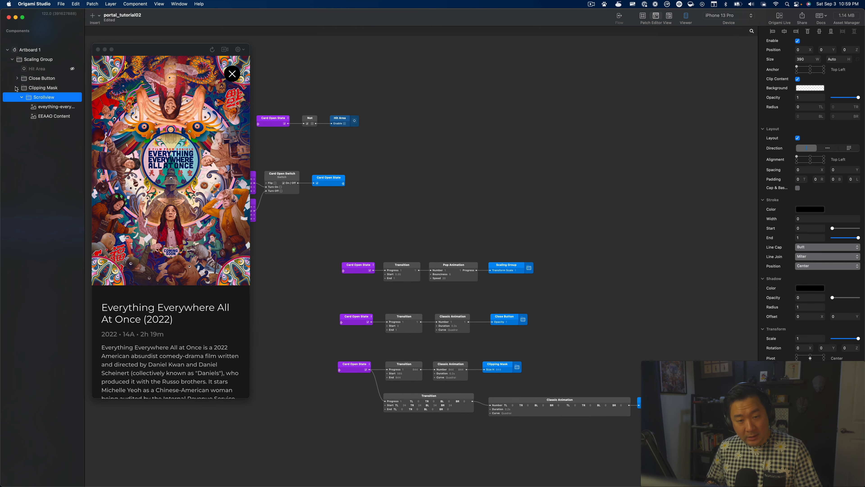
left_click(58, 98)
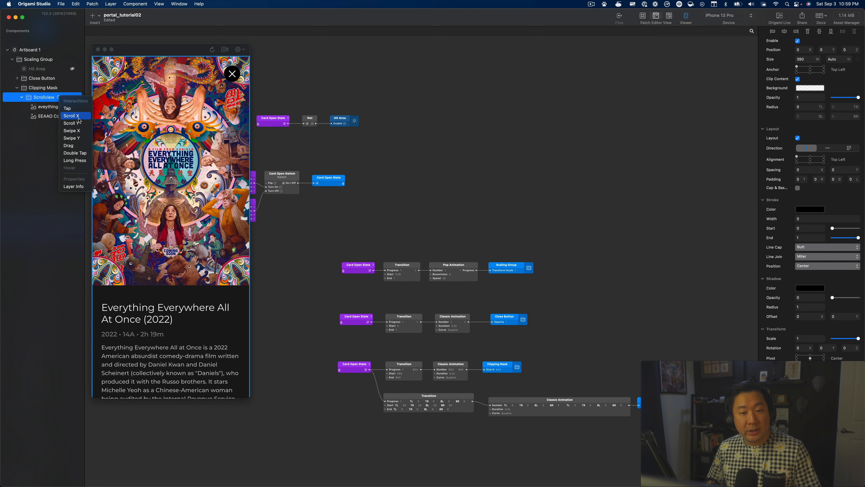
left_click(76, 124)
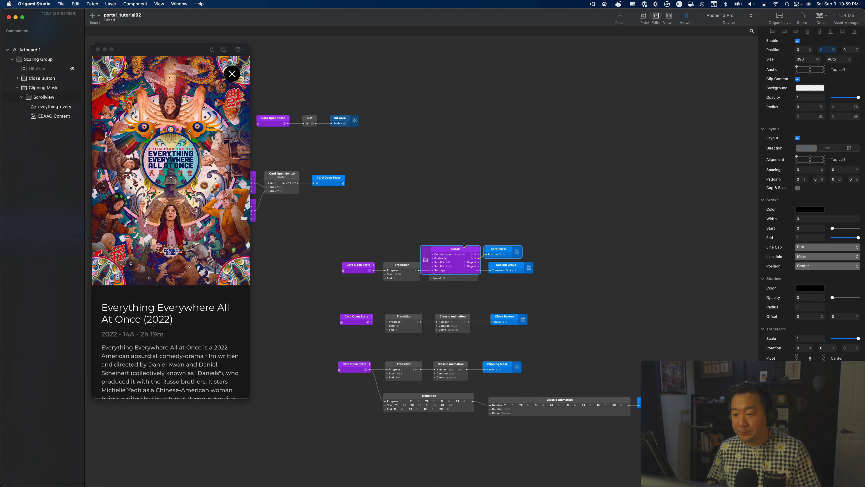
left_click_drag(459, 248, 489, 150)
Step: Test scrolling the open card up and down in the viewer, including pulling past its upper end
left_click(142, 166)
left_click_drag(195, 281, 170, 332)
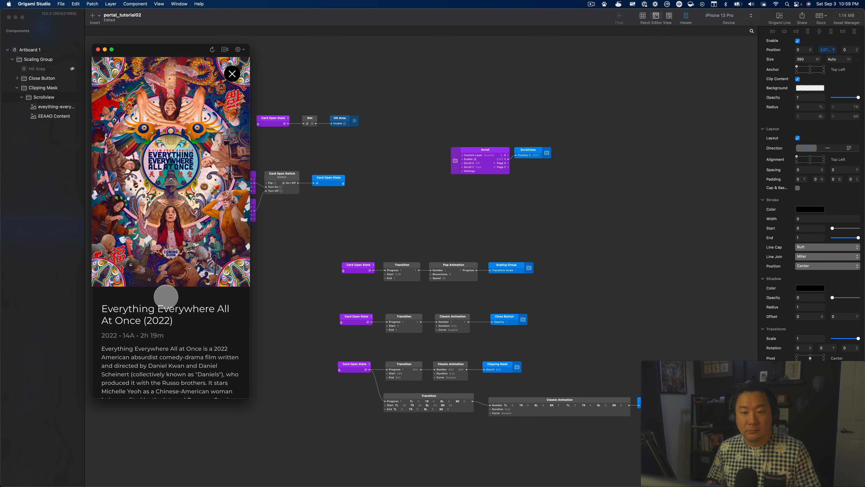
left_click_drag(203, 204, 200, 68)
left_click_drag(188, 256, 185, 288)
left_click_drag(208, 241, 201, 136)
left_click_drag(186, 98, 202, 174)
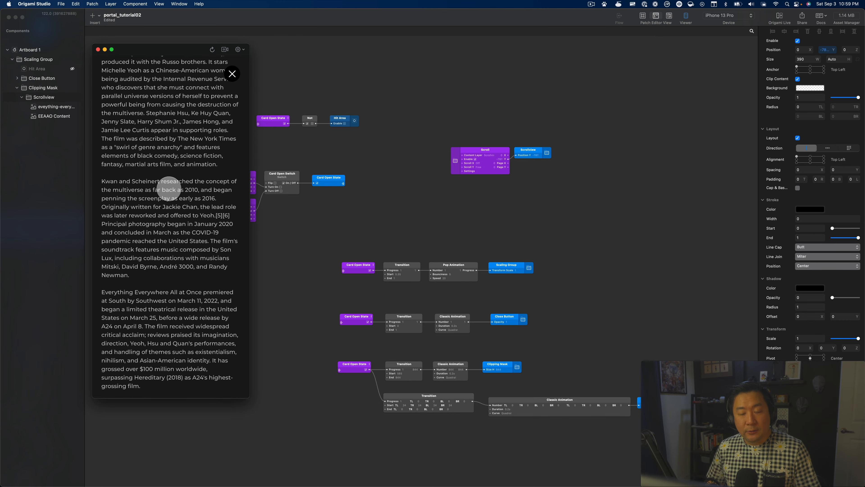
Step: Duplicate the EEAAO Content layer twice inside the Scrollview group
left_click(40, 117)
key("super+d")
key("super+d")
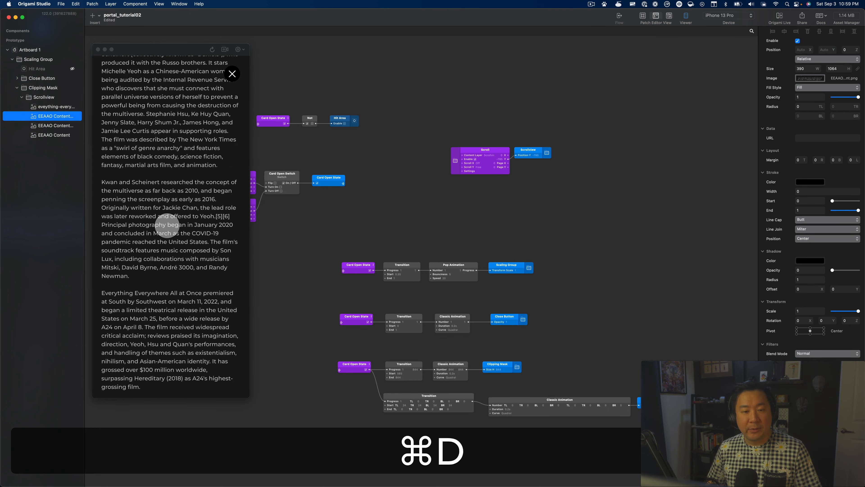
Step: Scroll through the lengthened card in the viewer to check that the duplicated content sections stack and scroll
left_click(167, 225)
left_click_drag(178, 264, 180, 373)
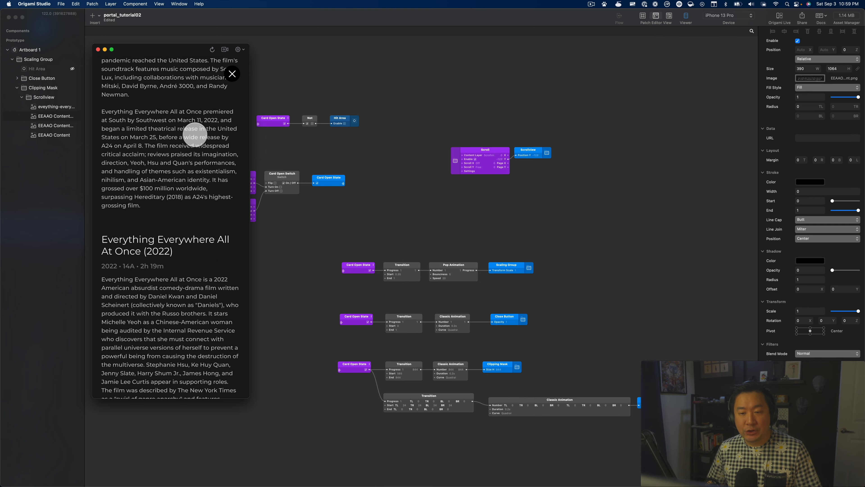
left_click_drag(195, 134, 187, 338)
left_click_drag(194, 220, 178, 330)
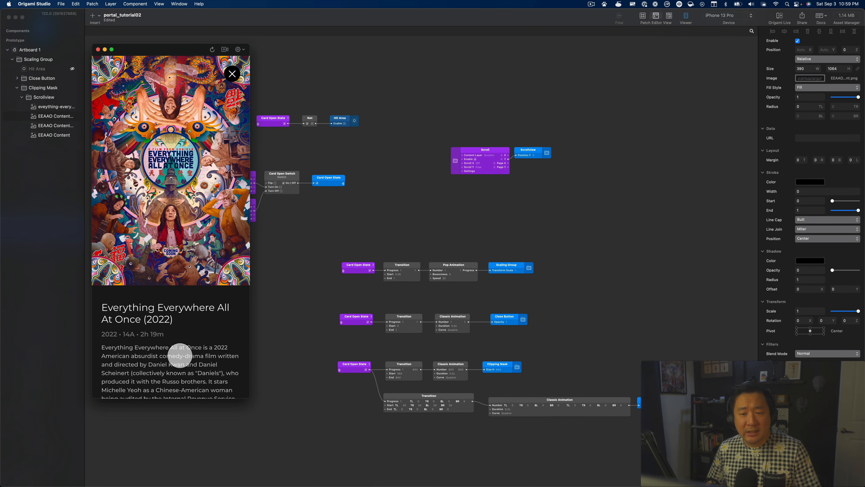
left_click_drag(213, 268, 218, 74)
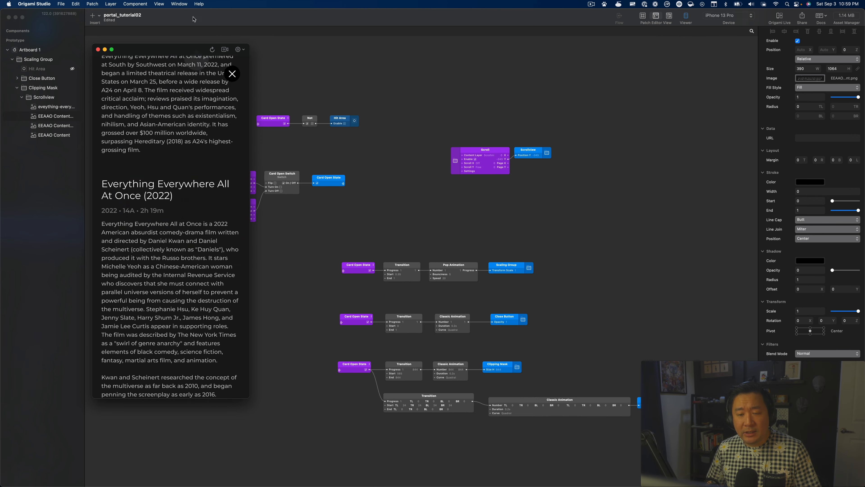